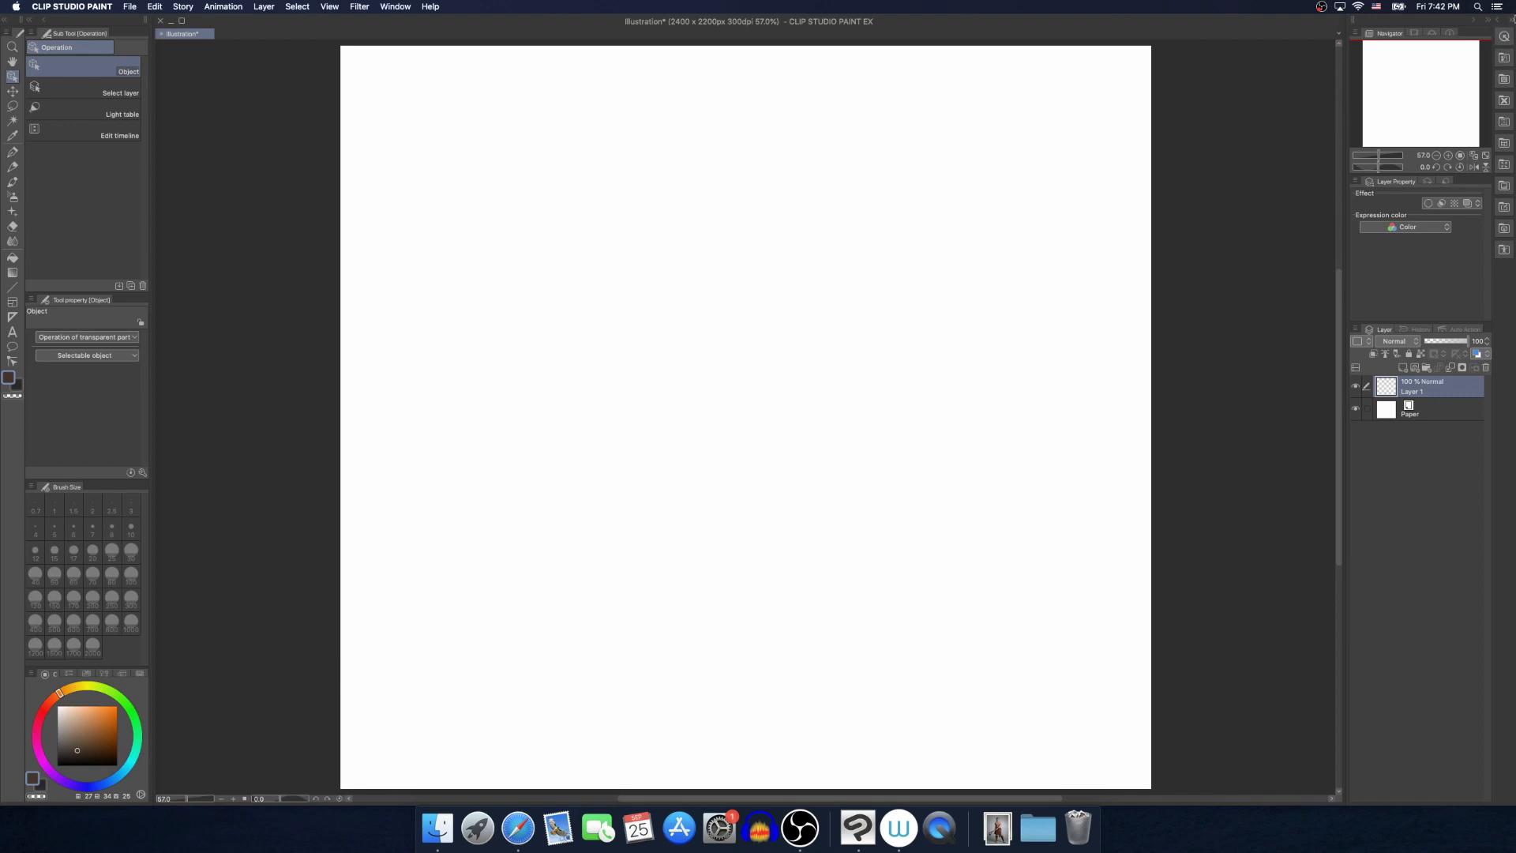
Place the male 3D drawing figure from the 3D body type materials on the canvas
click(1500, 24)
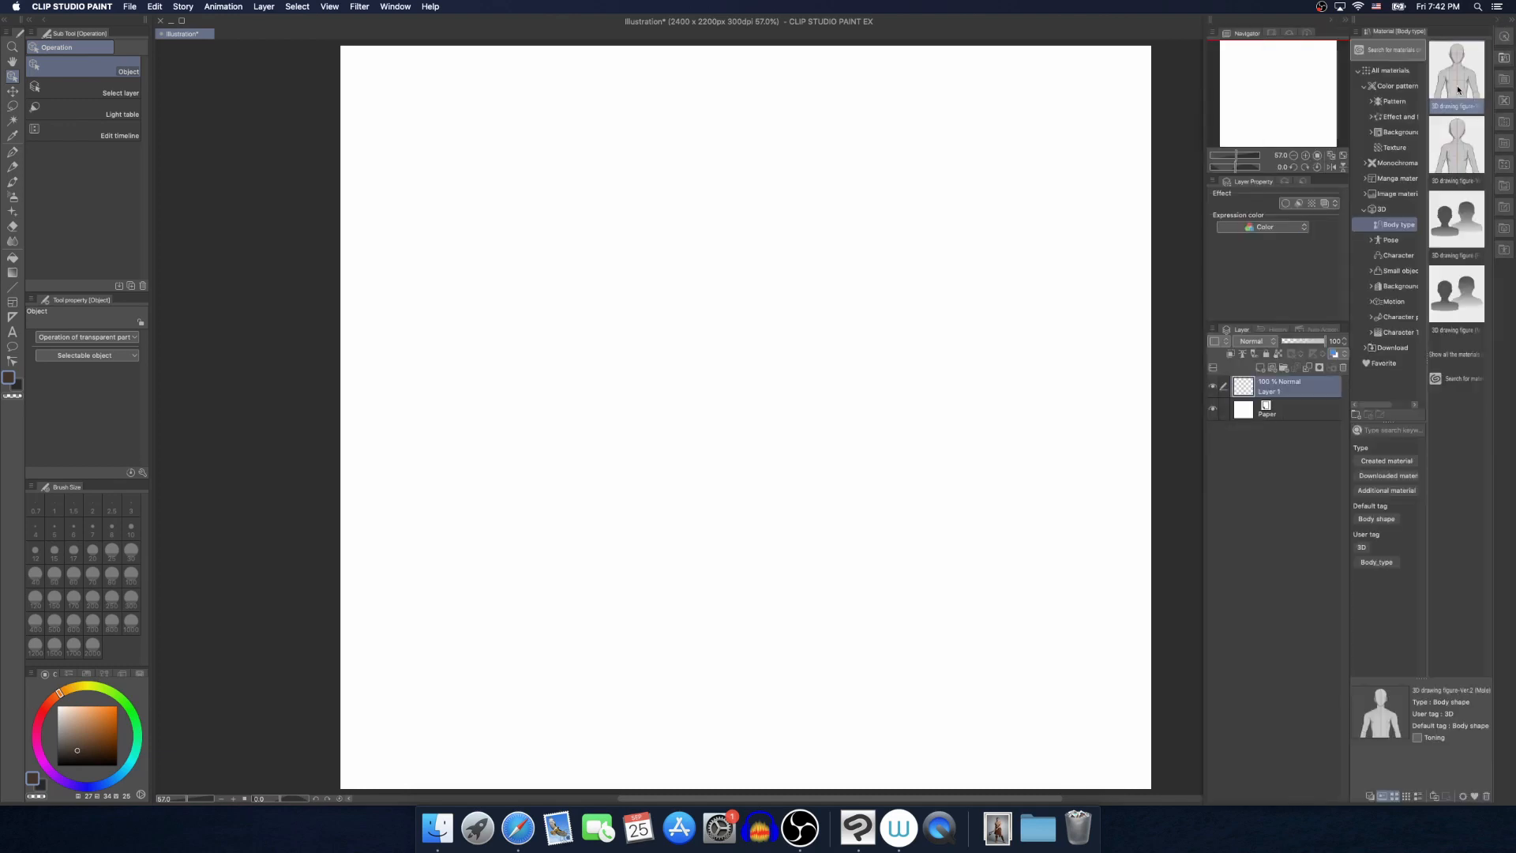
click(1393, 72)
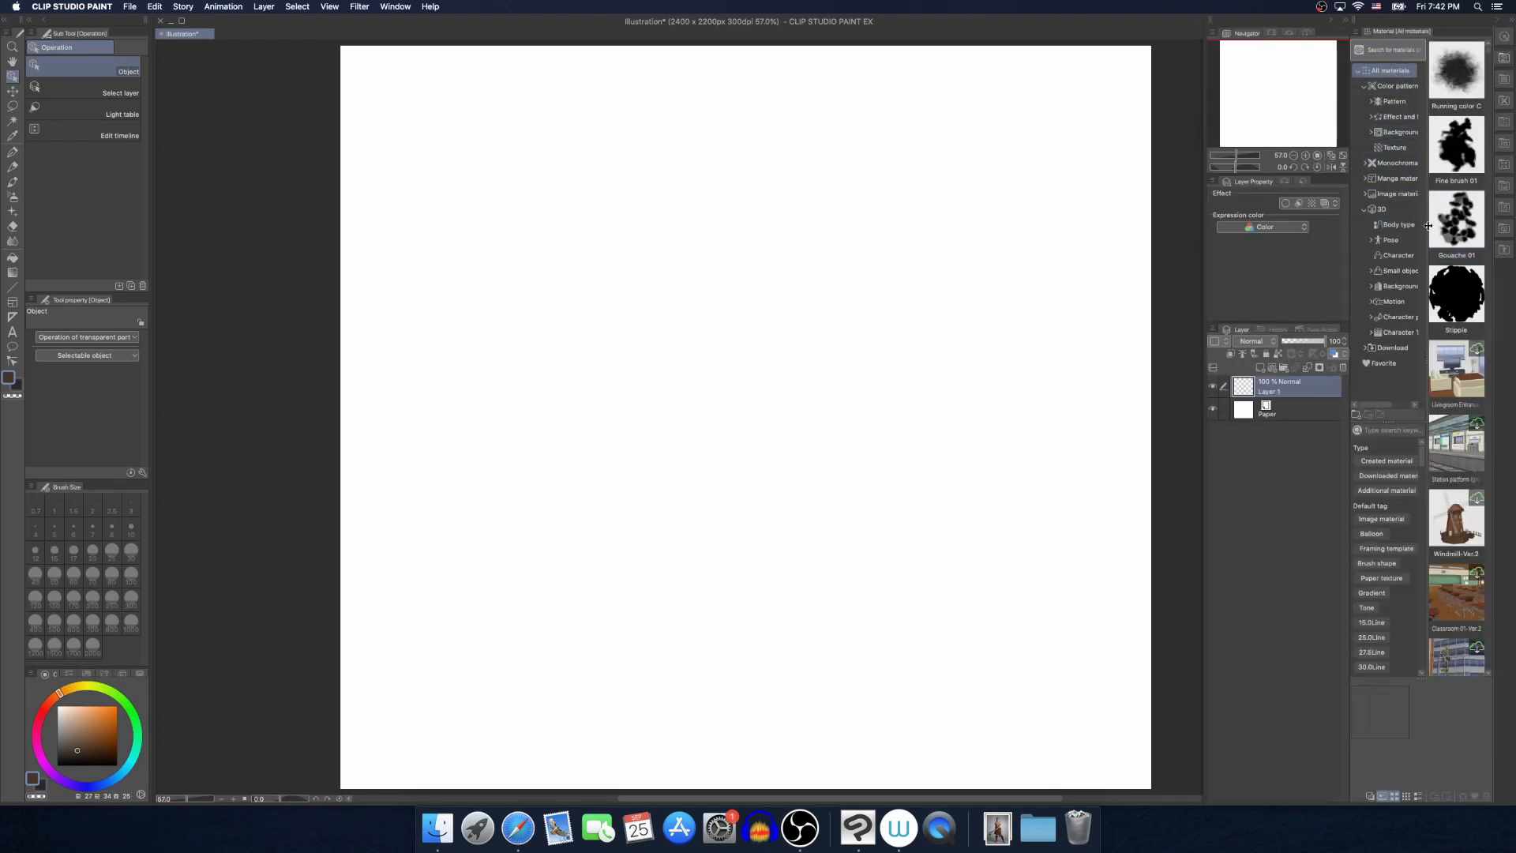
click(1398, 210)
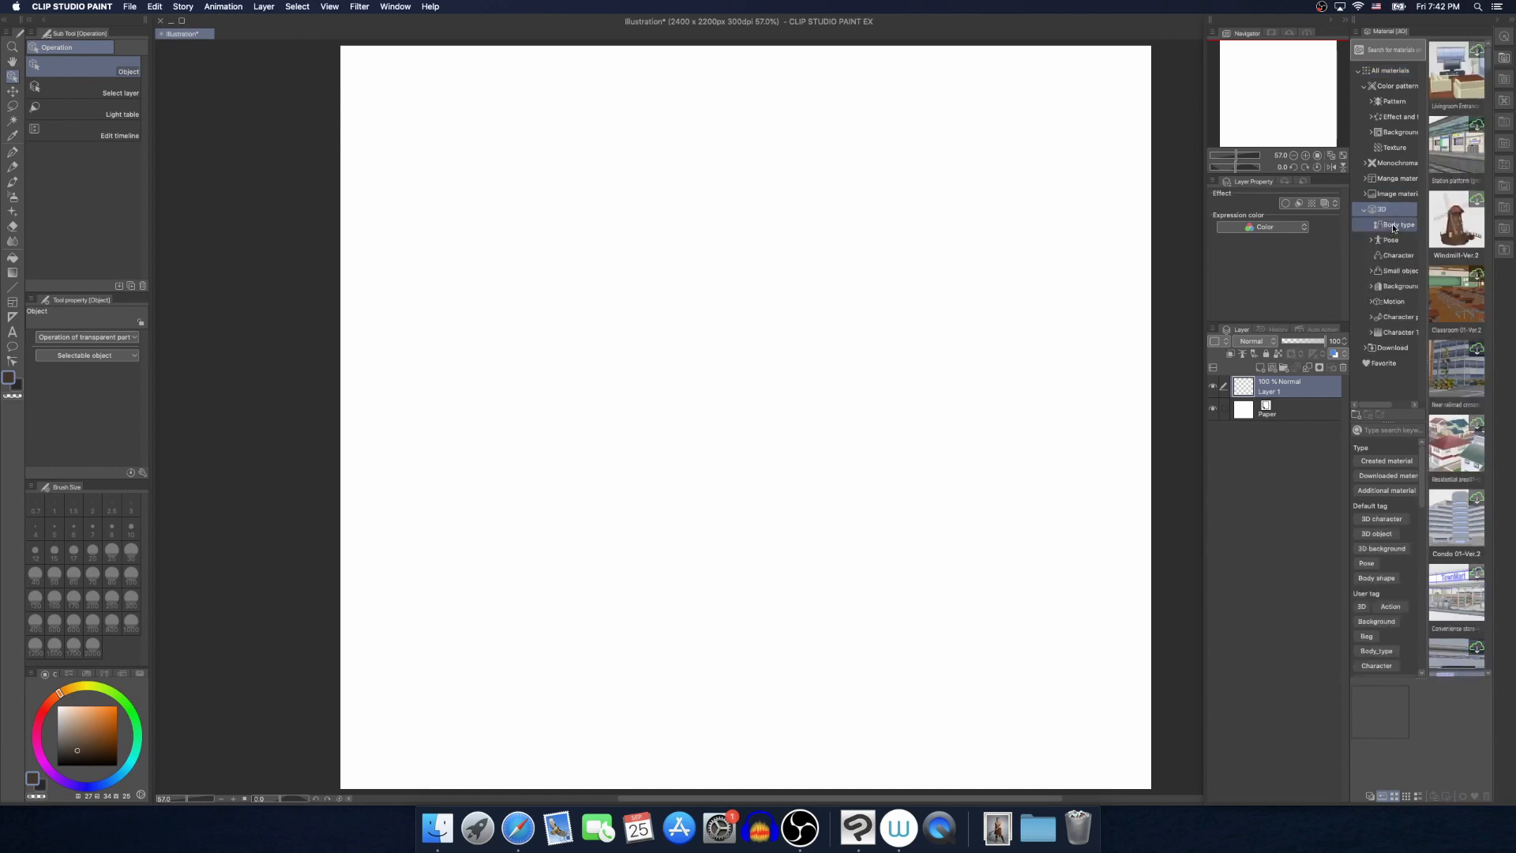
click(1395, 227)
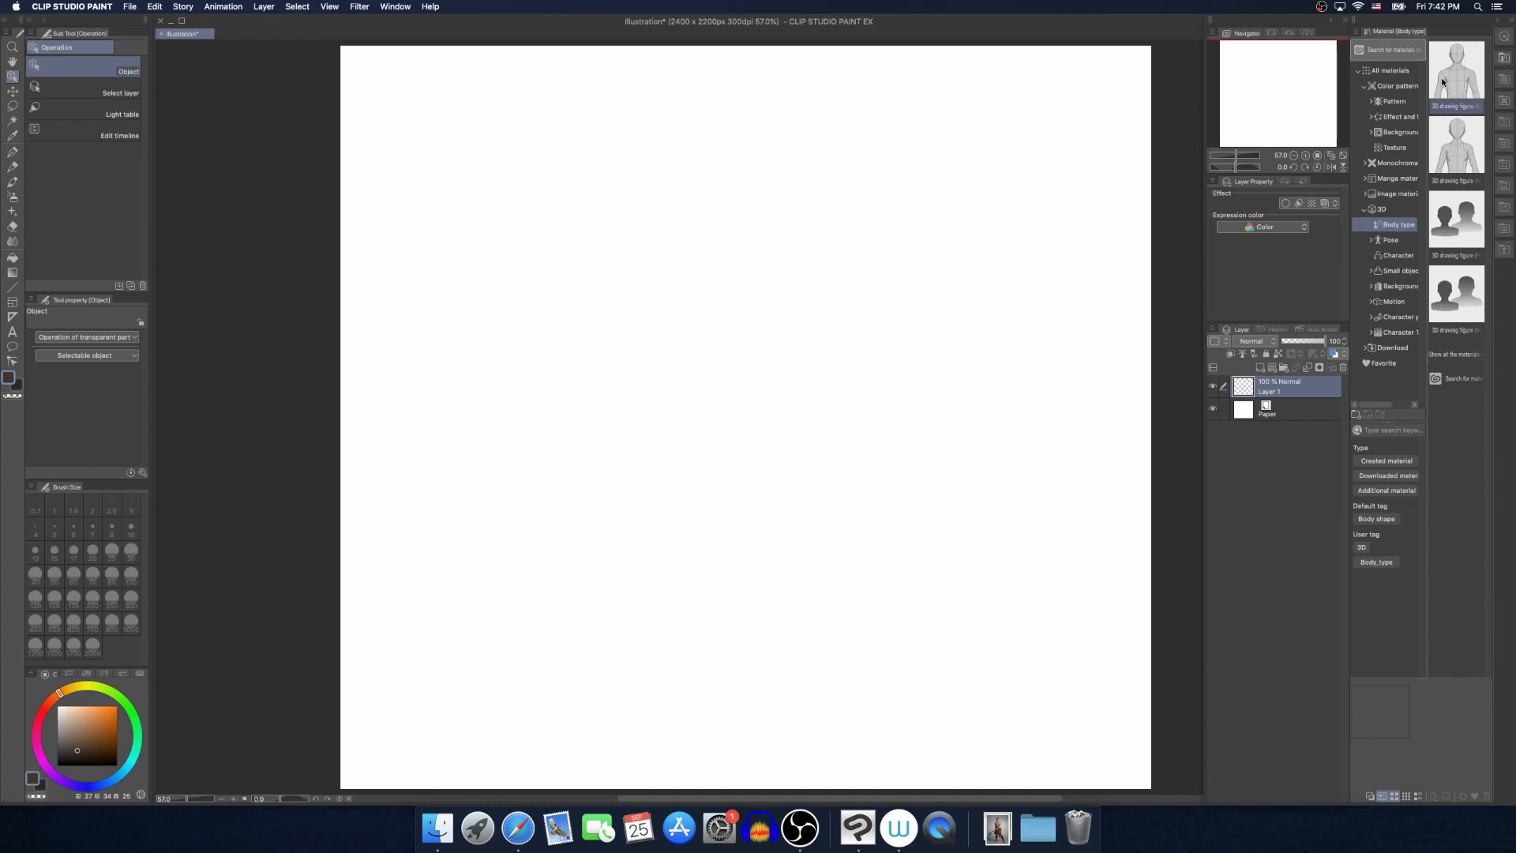
mouse_move(1454, 76)
mouse_down()
mouse_move(1327, 180)
mouse_move(829, 253)
mouse_move(784, 237)
mouse_up()
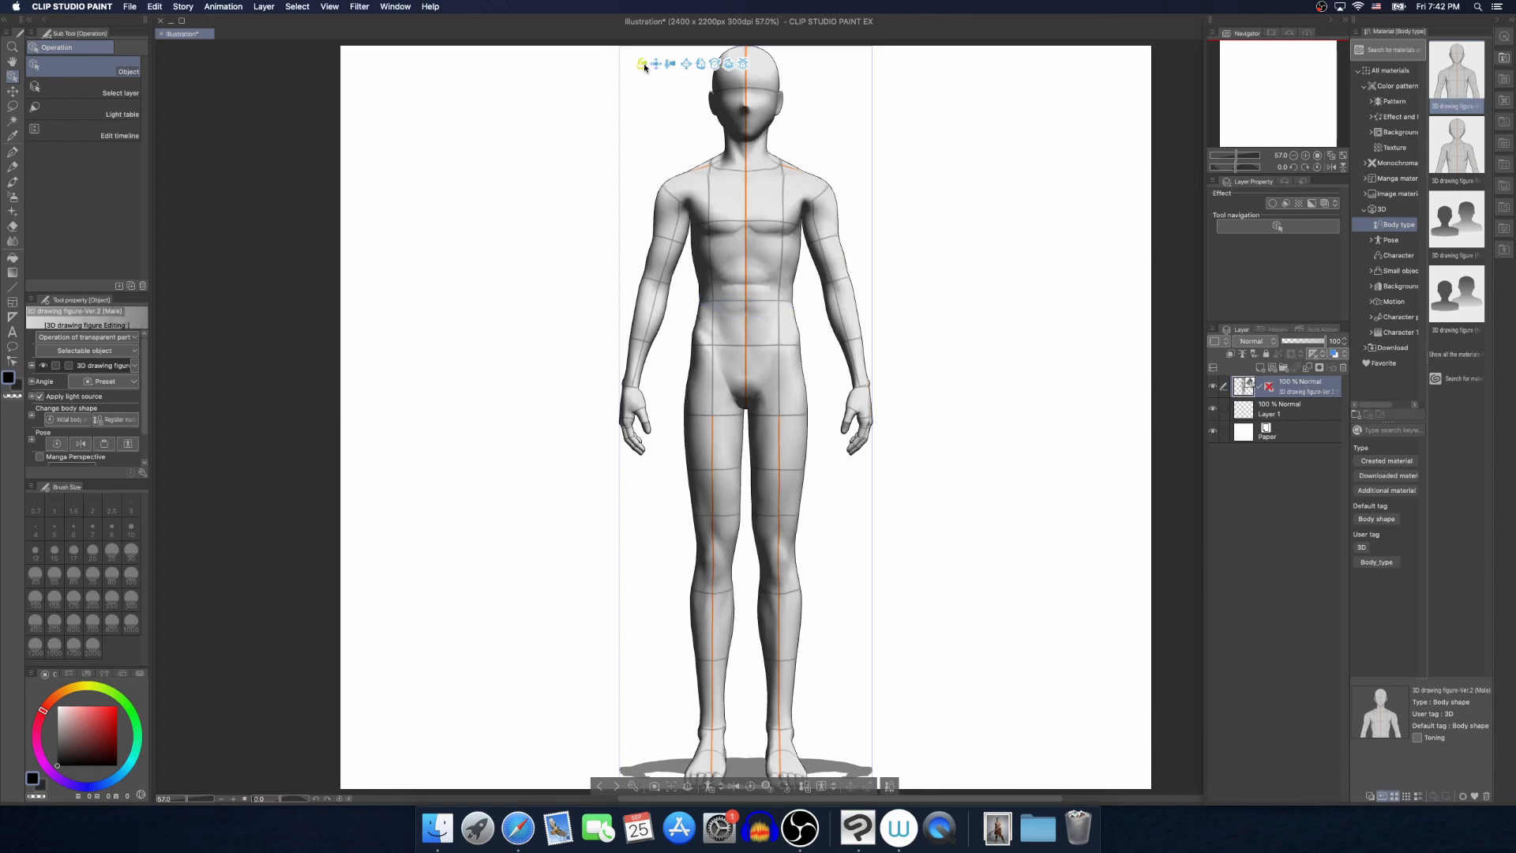
Move the standing figure's right wrist up and outward so that the arm bends at the elbow
drag(641, 69, 677, 144)
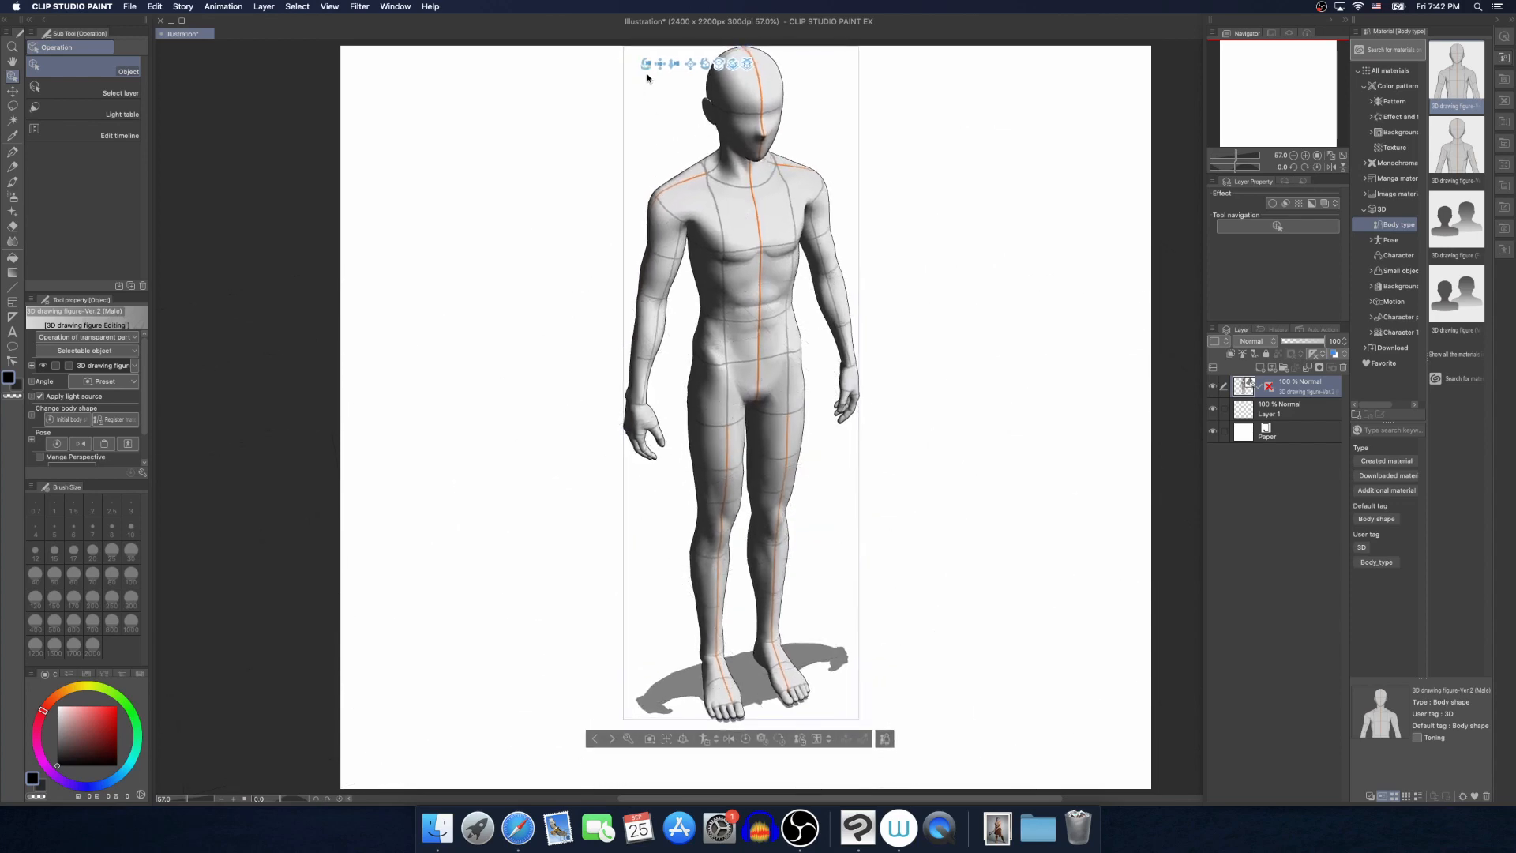
drag(660, 69, 685, 69)
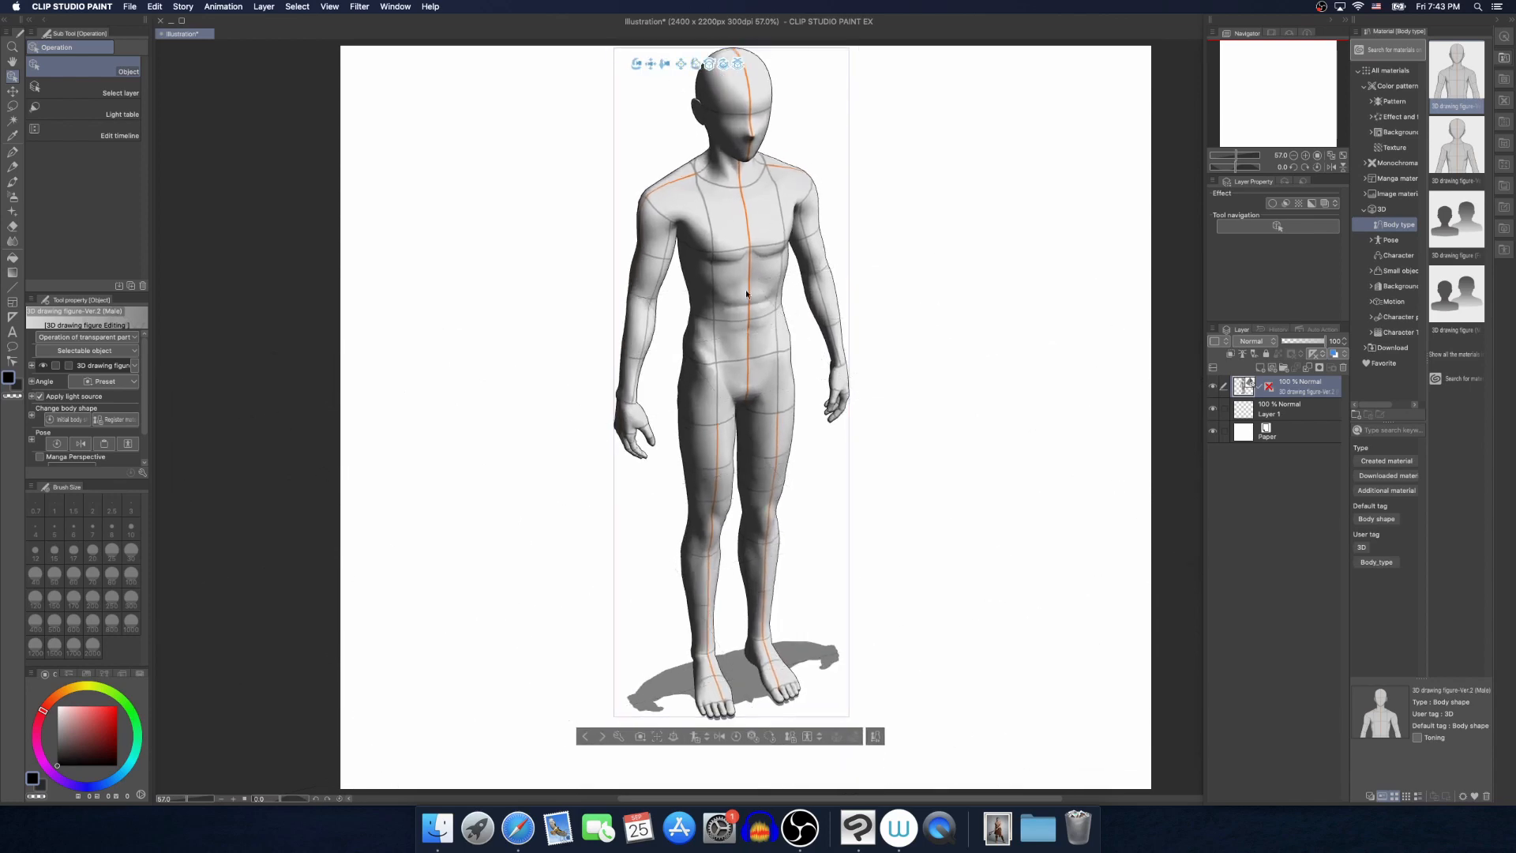
click(757, 327)
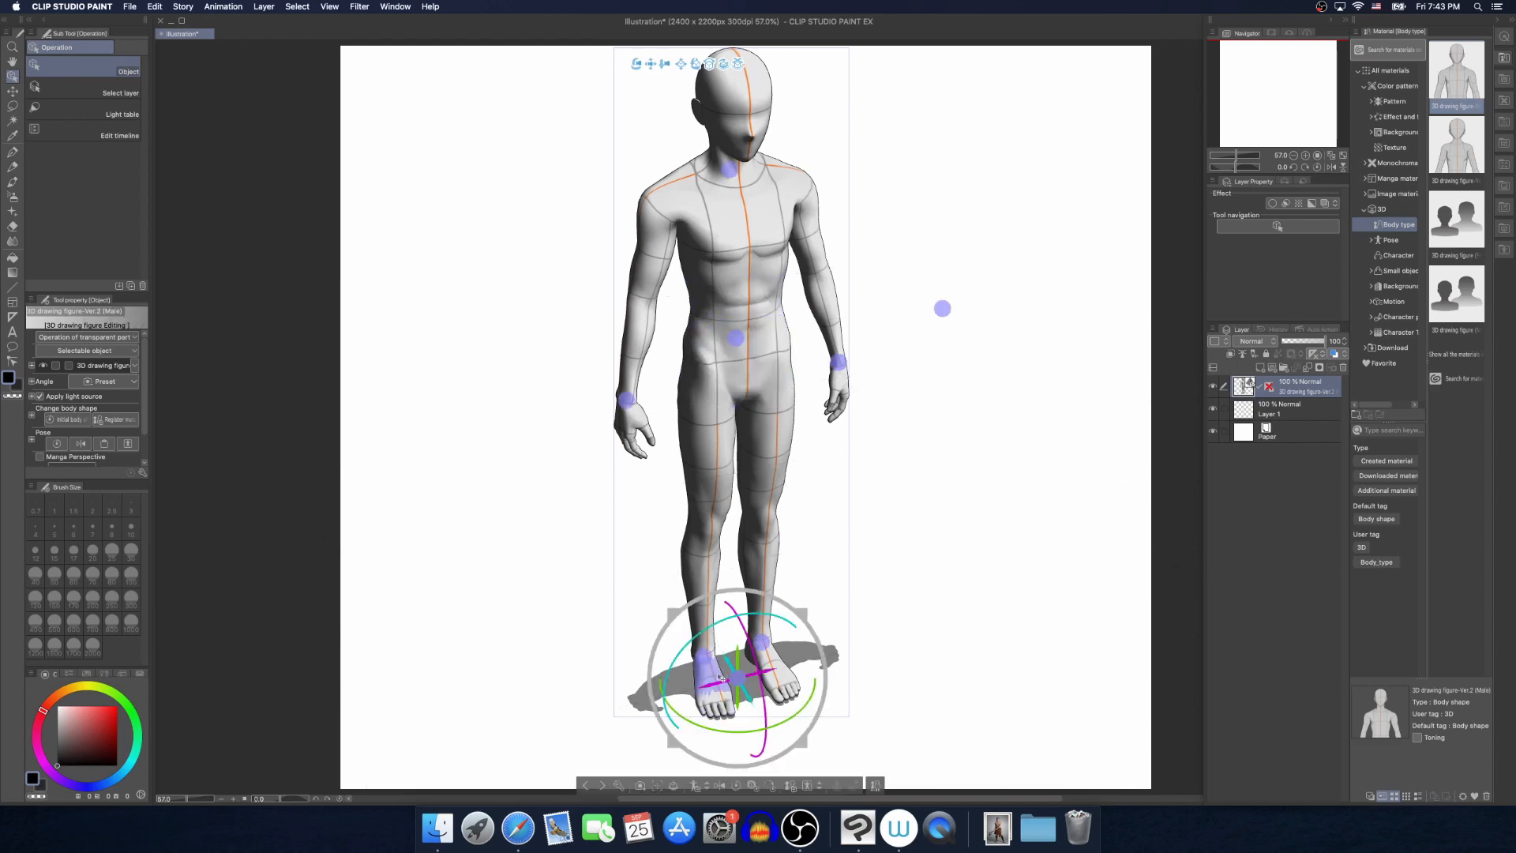
drag(701, 684, 726, 675)
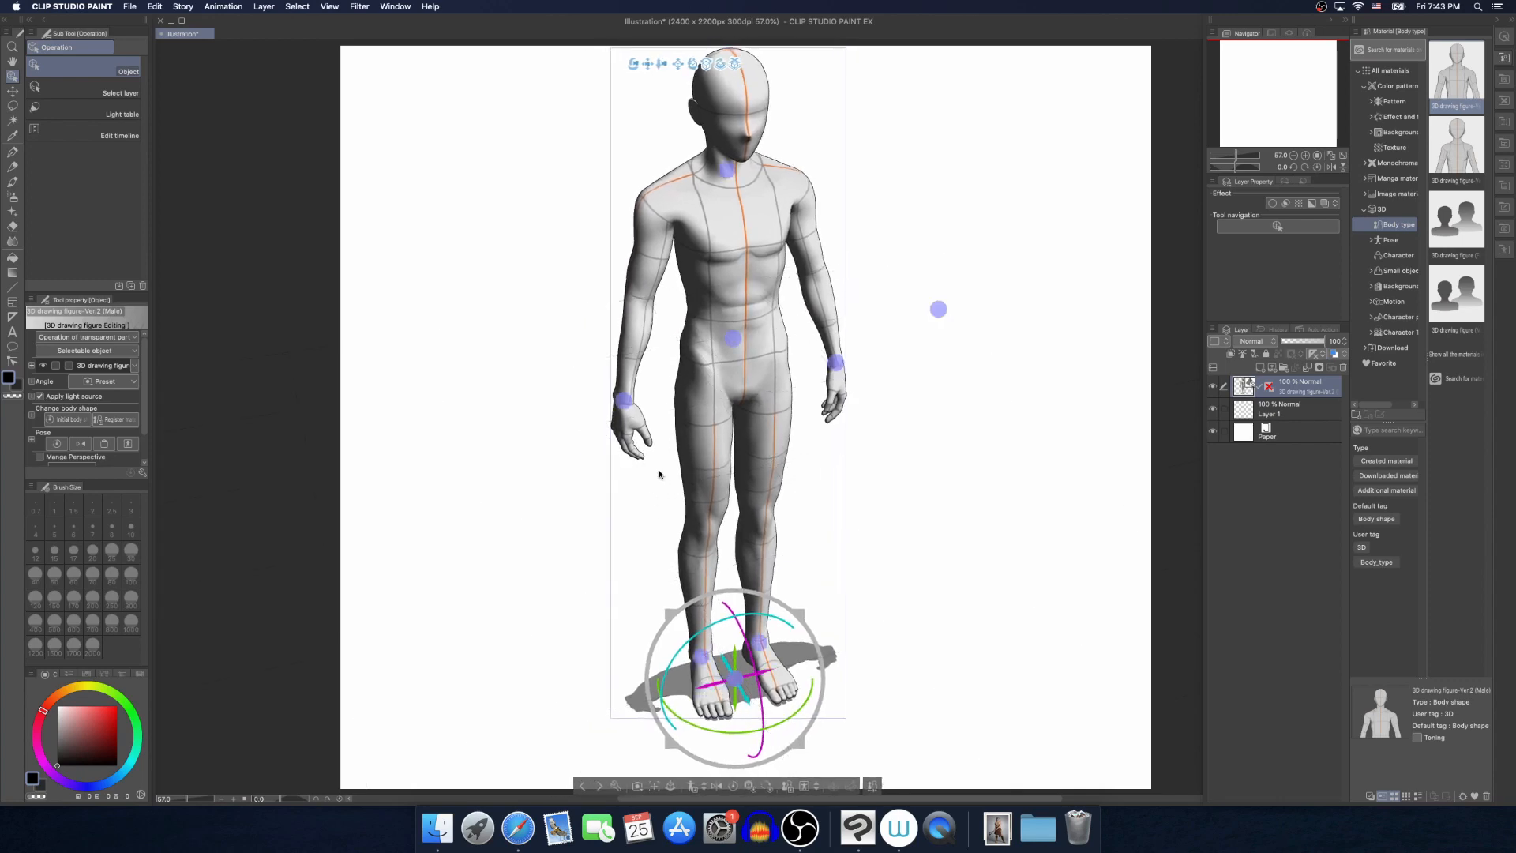
drag(627, 393, 602, 367)
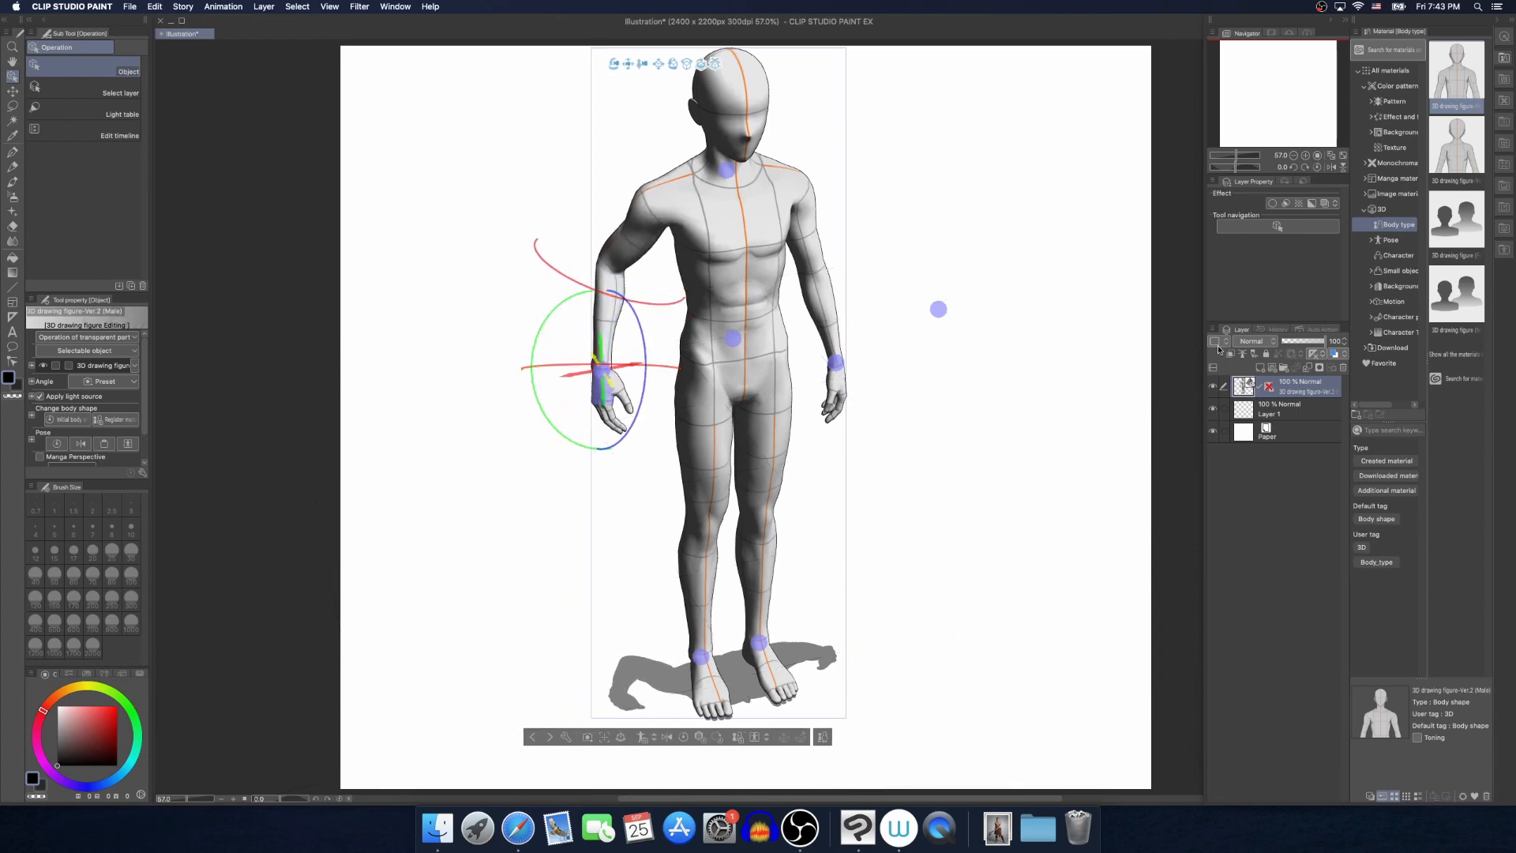
Apply the "Rest chin in hand 02" pose material to the figure
click(1396, 239)
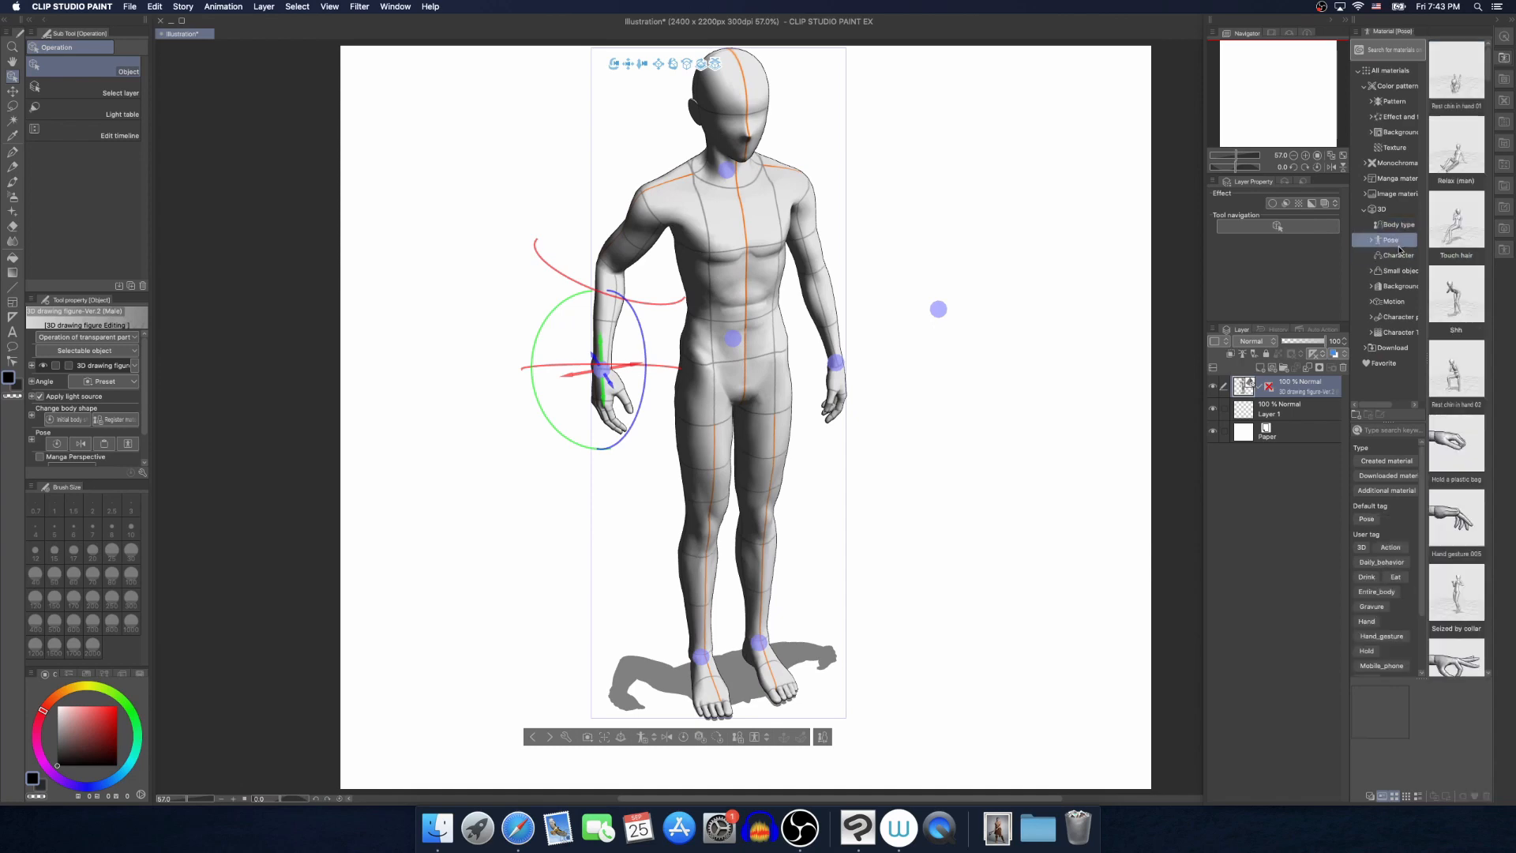
drag(1465, 408, 689, 223)
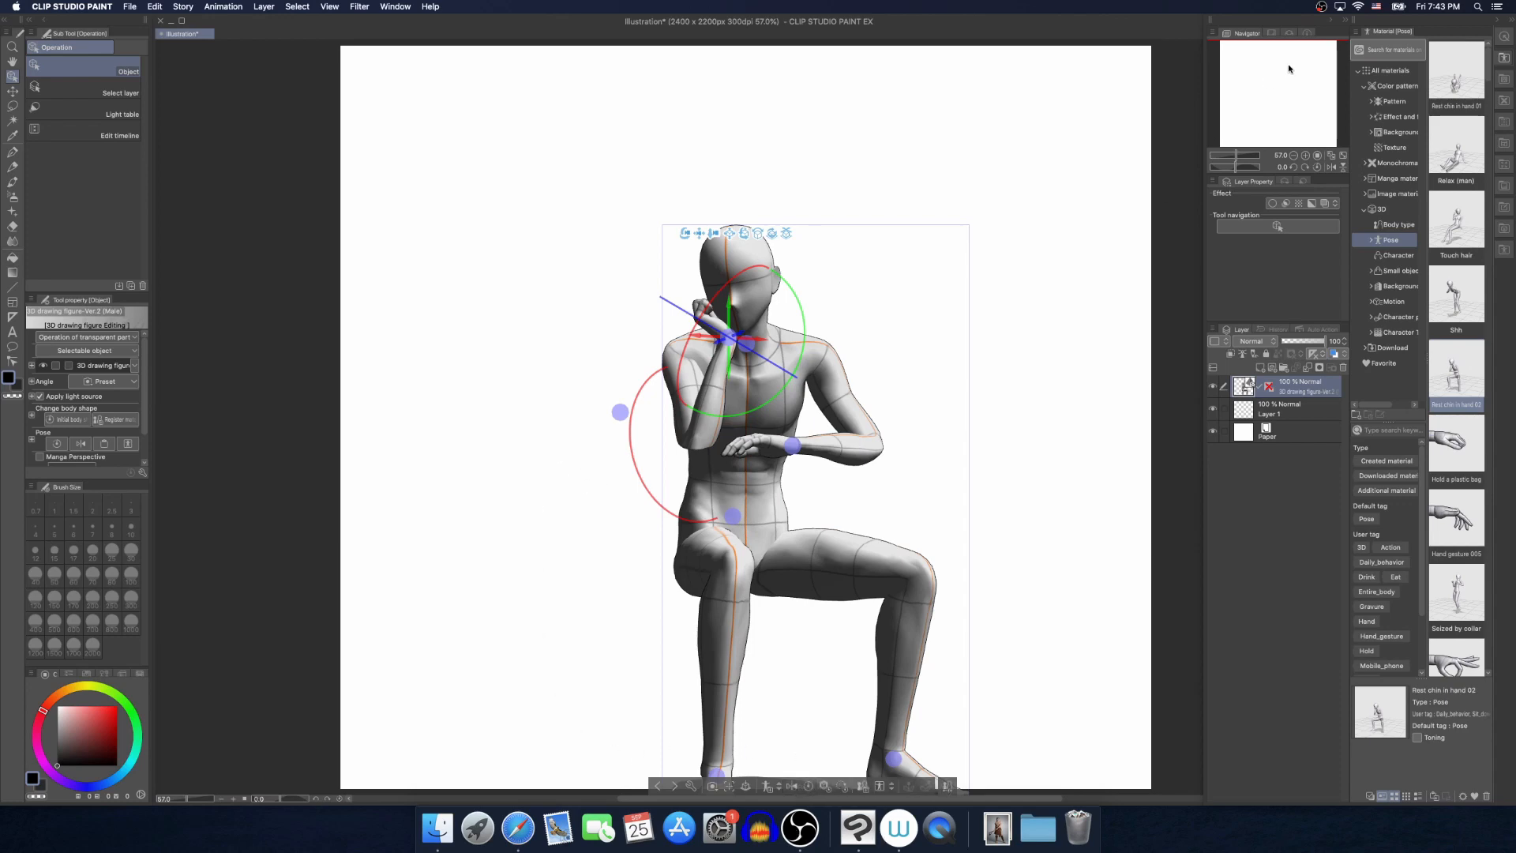
Launch CLIP STUDIO and open the CLIP STUDIO ASSETS service
click(1479, 7)
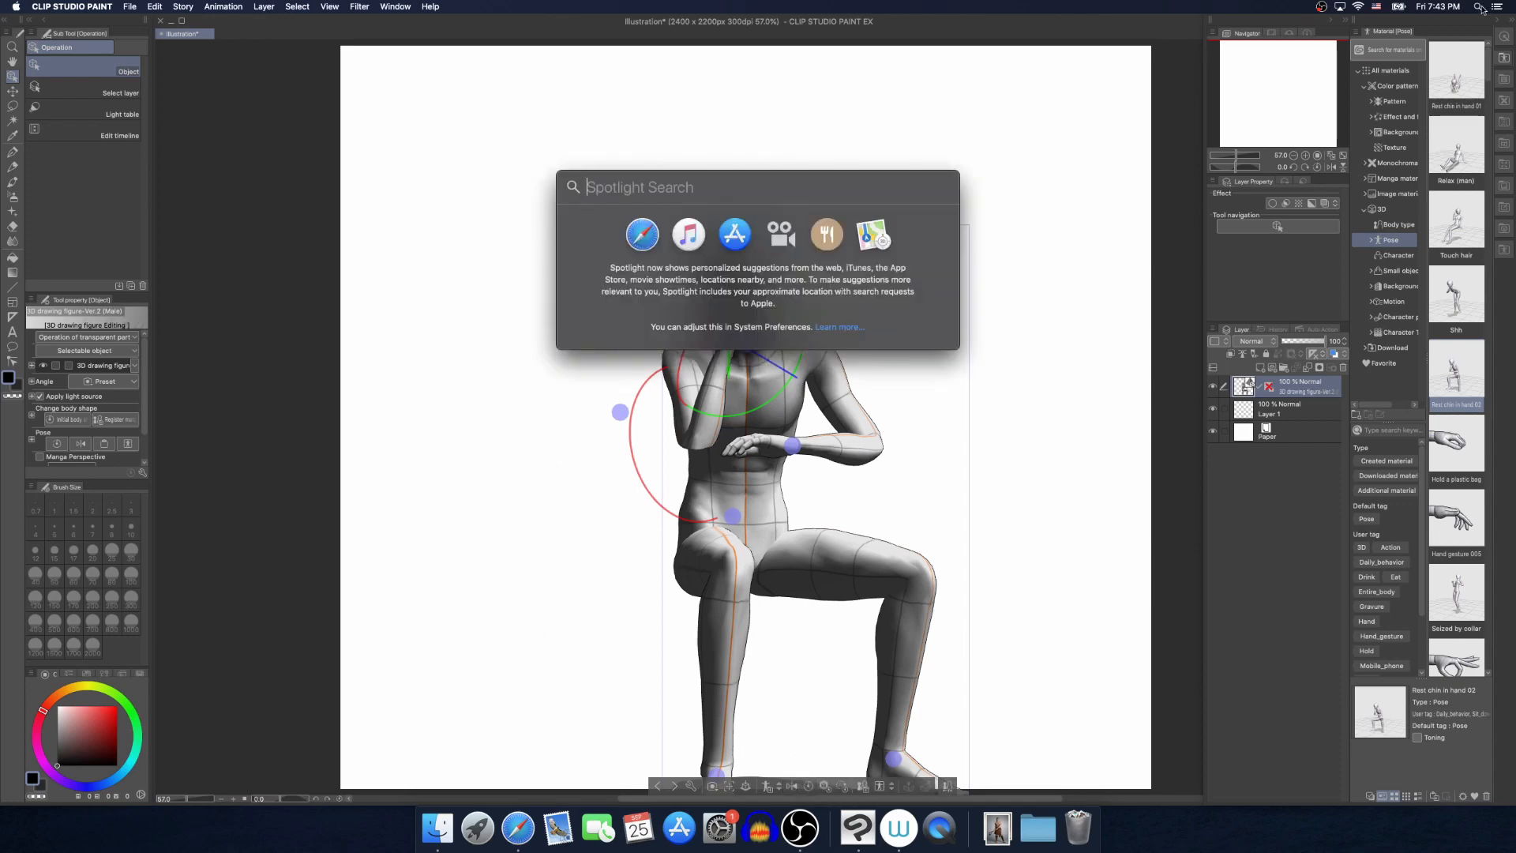
text(cli)
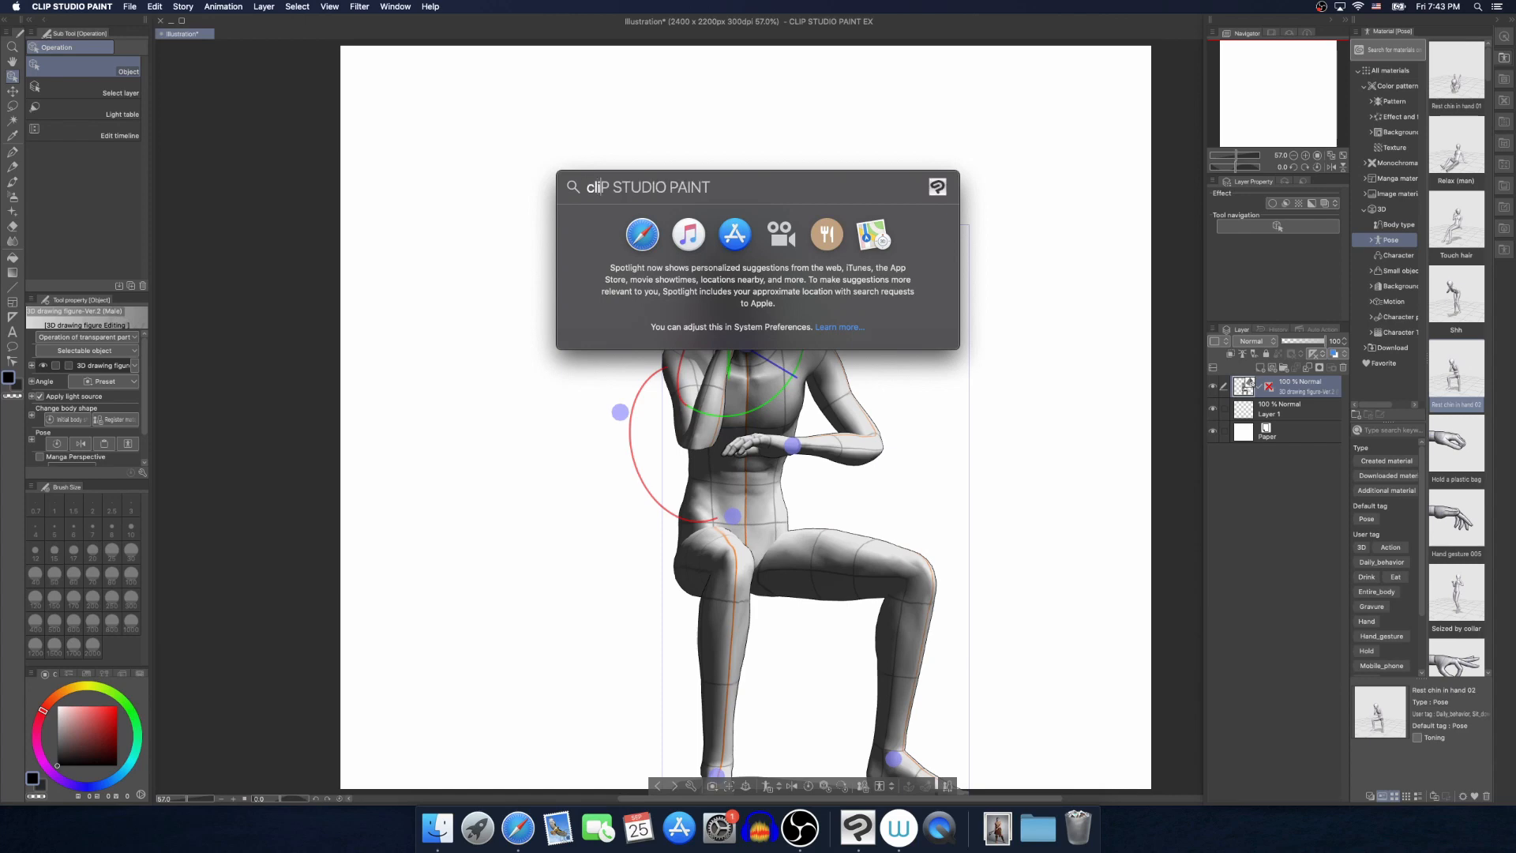
text(p)
key(Down)
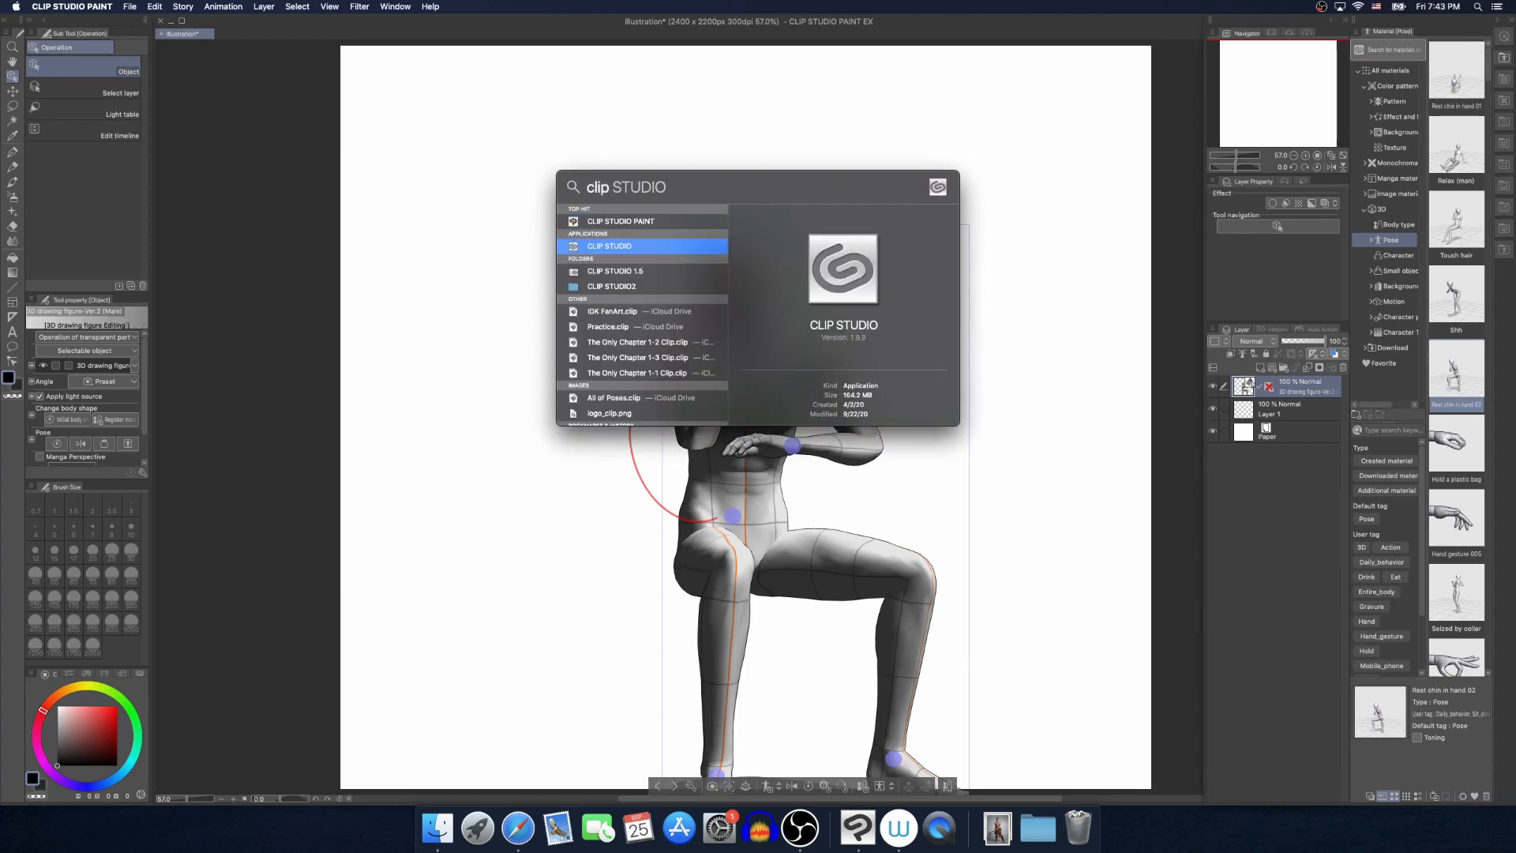
key(Return)
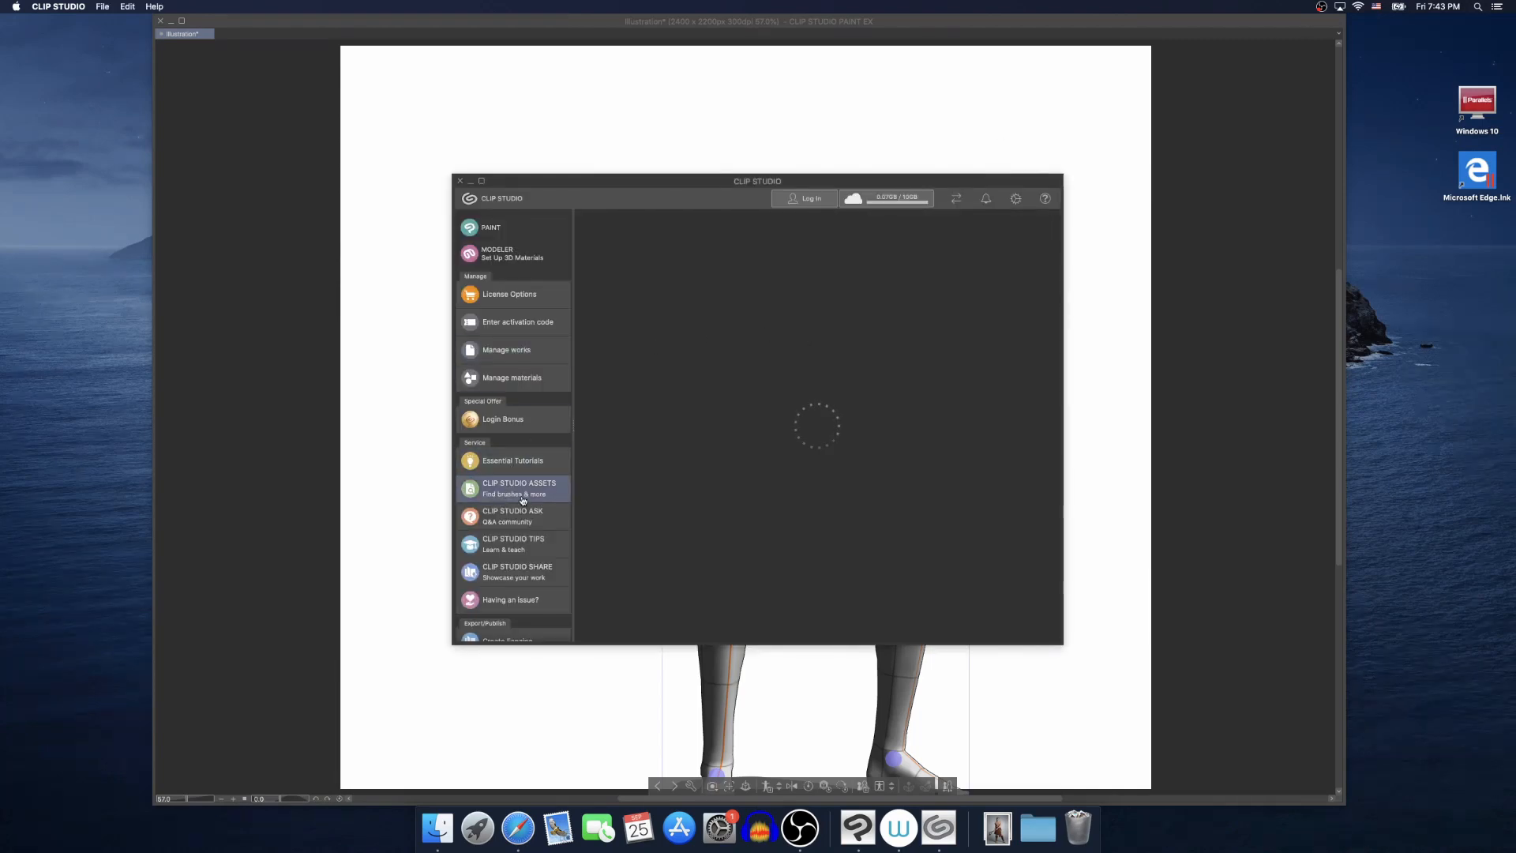
click(522, 499)
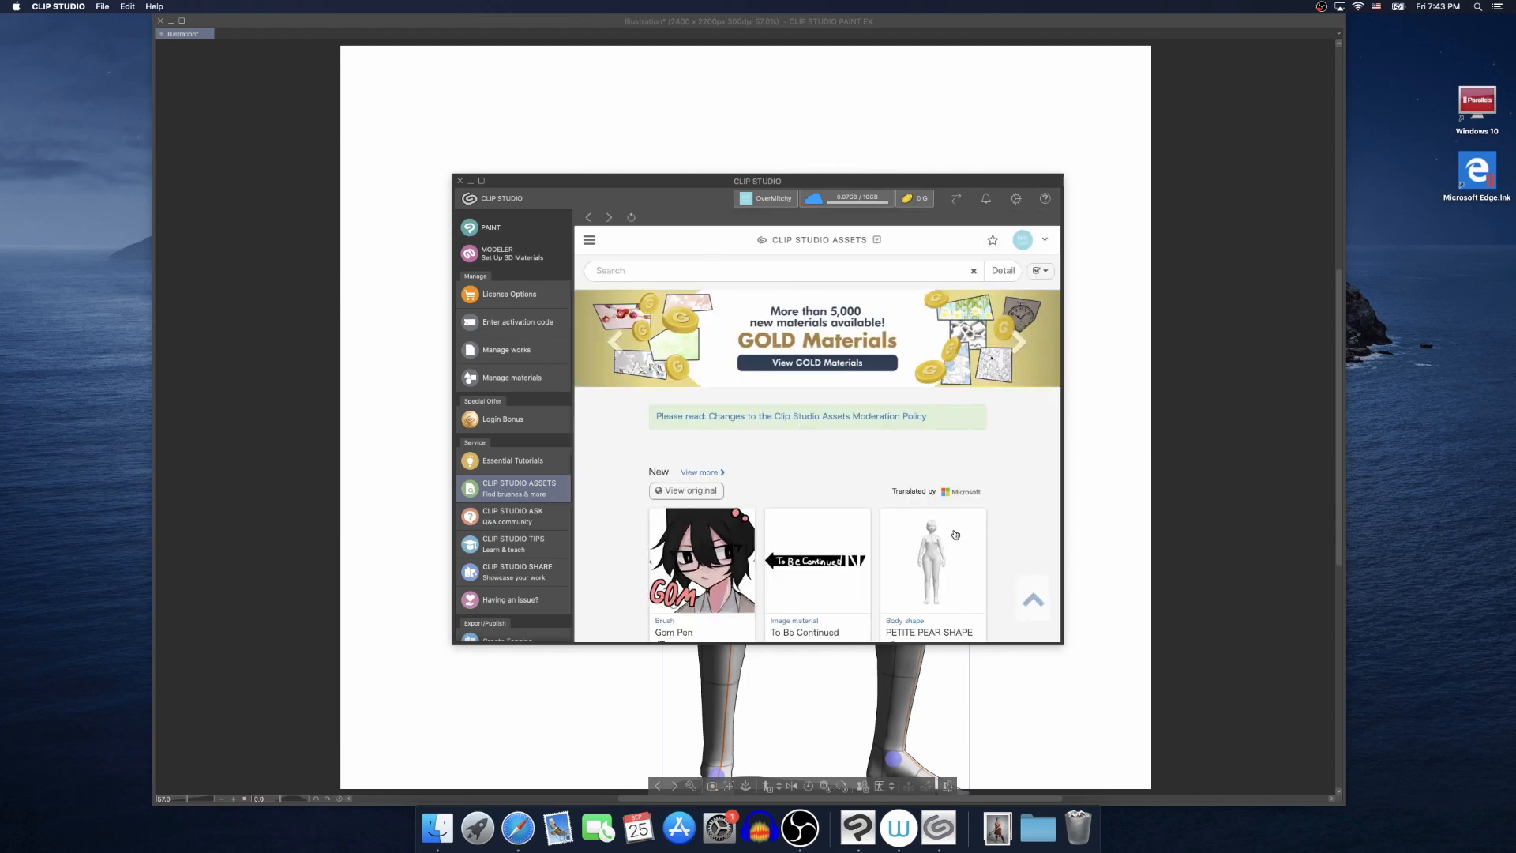
Browse the new assets, view the Yoga (Cat Pose) material's page, and close the CLIP STUDIO window
scroll(950, 467, down, 5)
scroll(950, 467, down, 5)
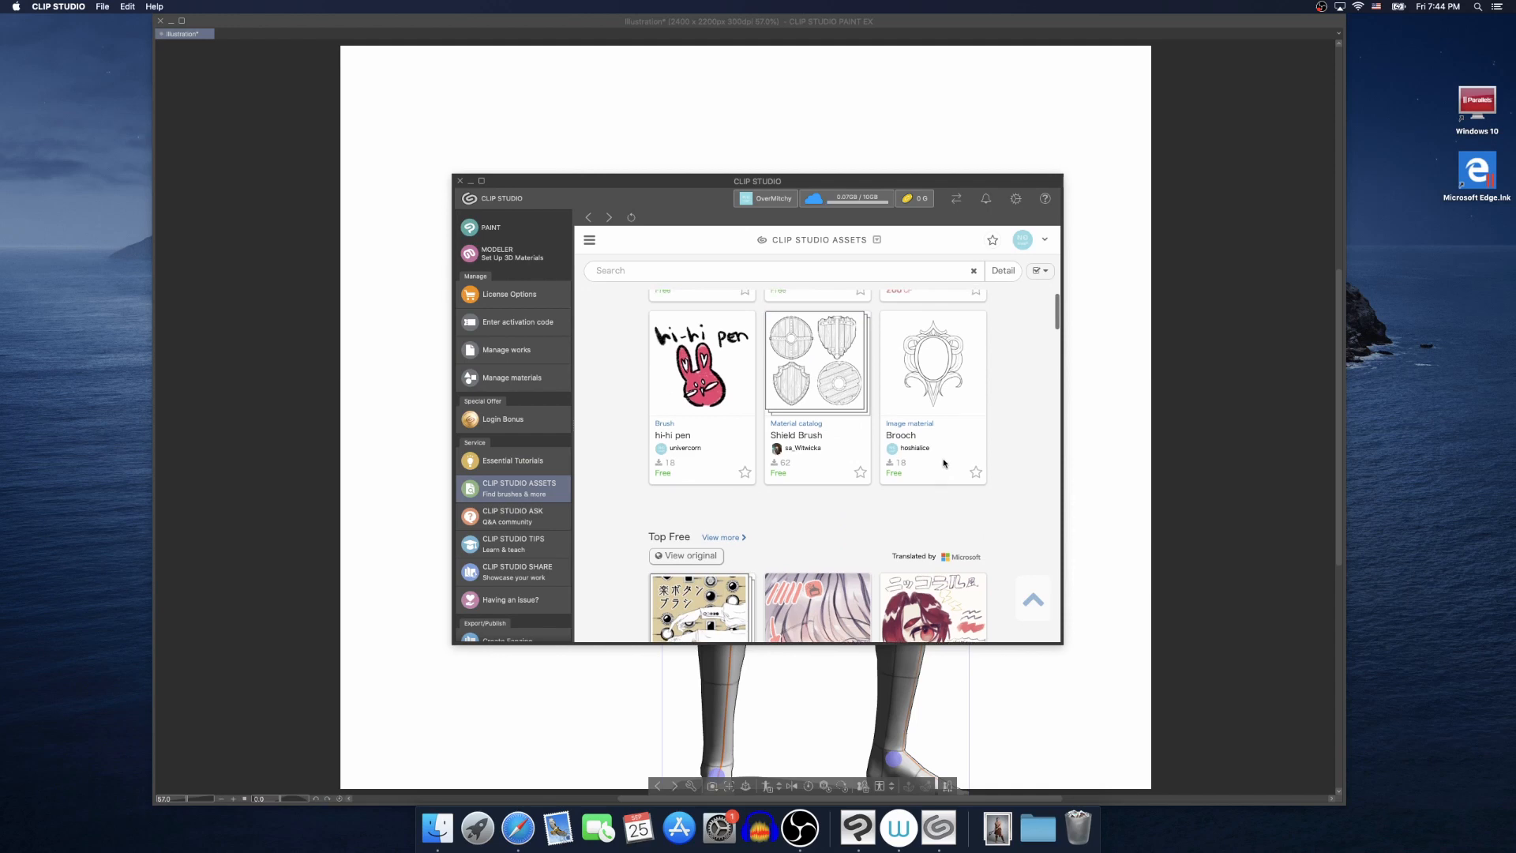
scroll(952, 376, up, 1)
scroll(950, 379, up, 1)
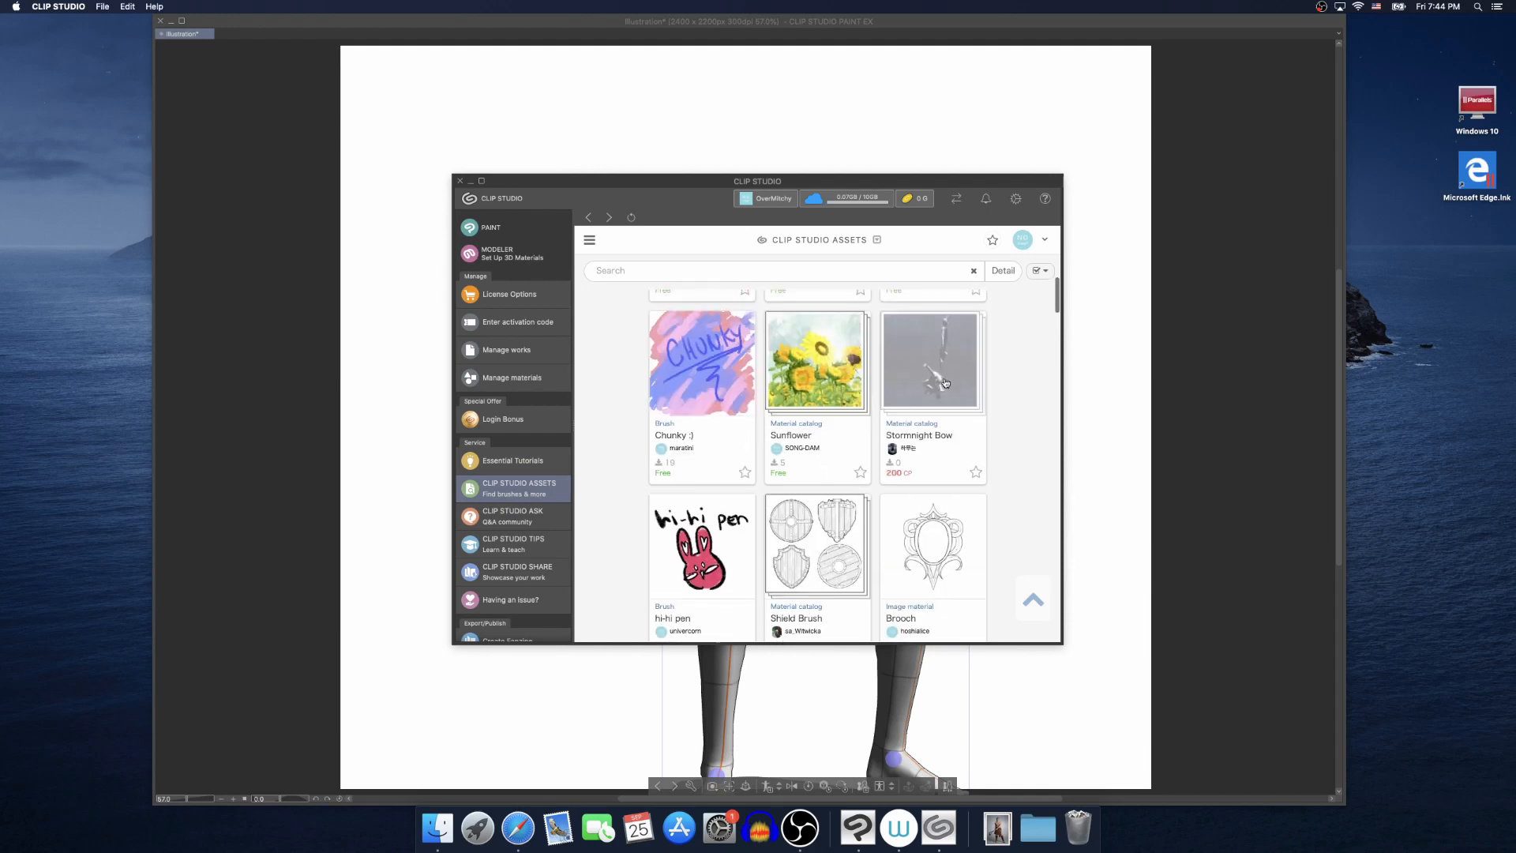
scroll(942, 383, up, 2)
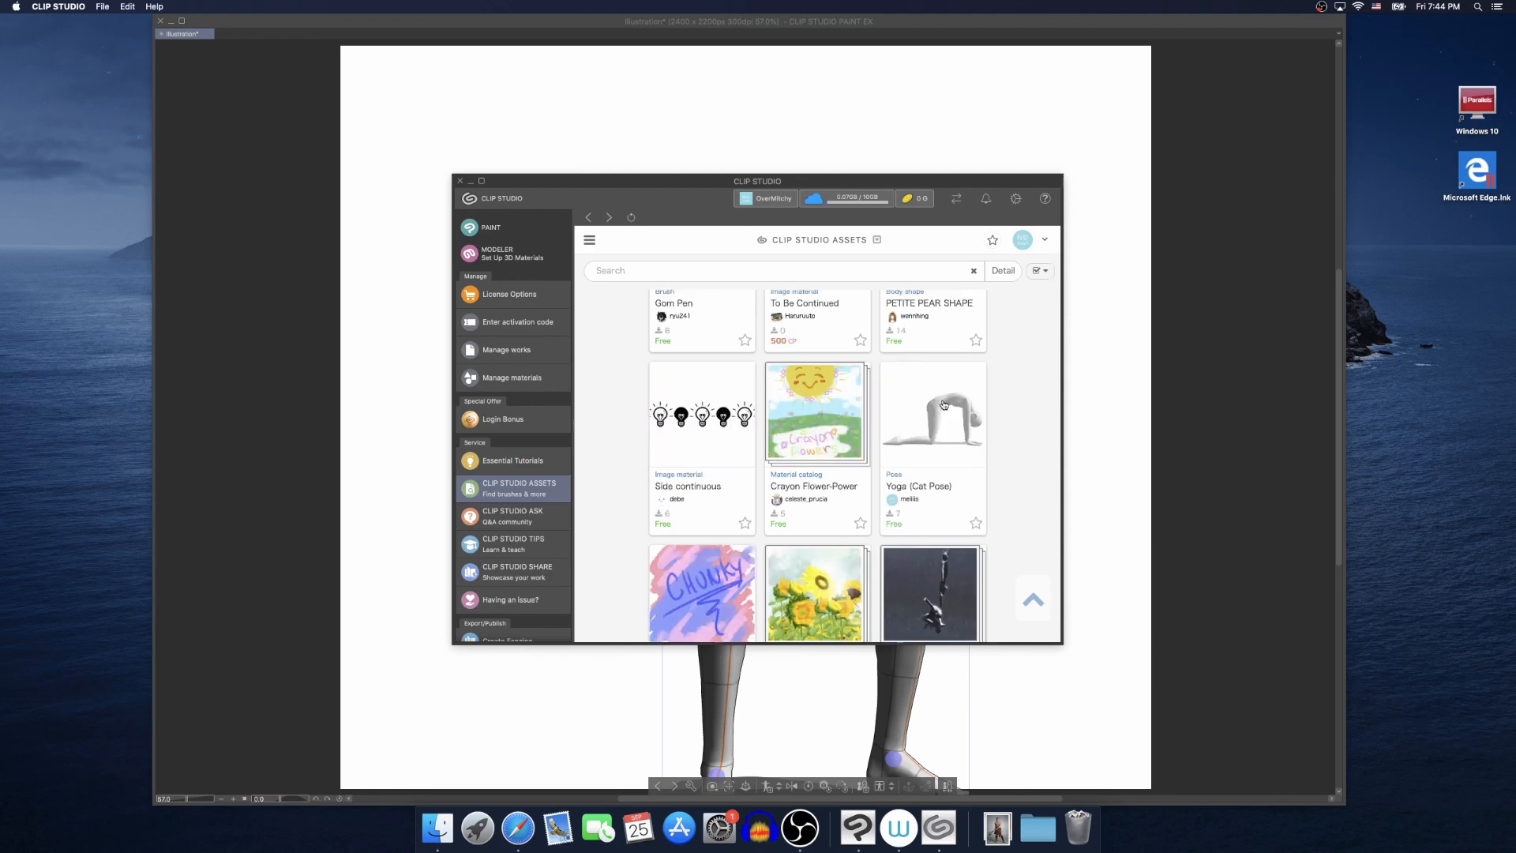
click(943, 405)
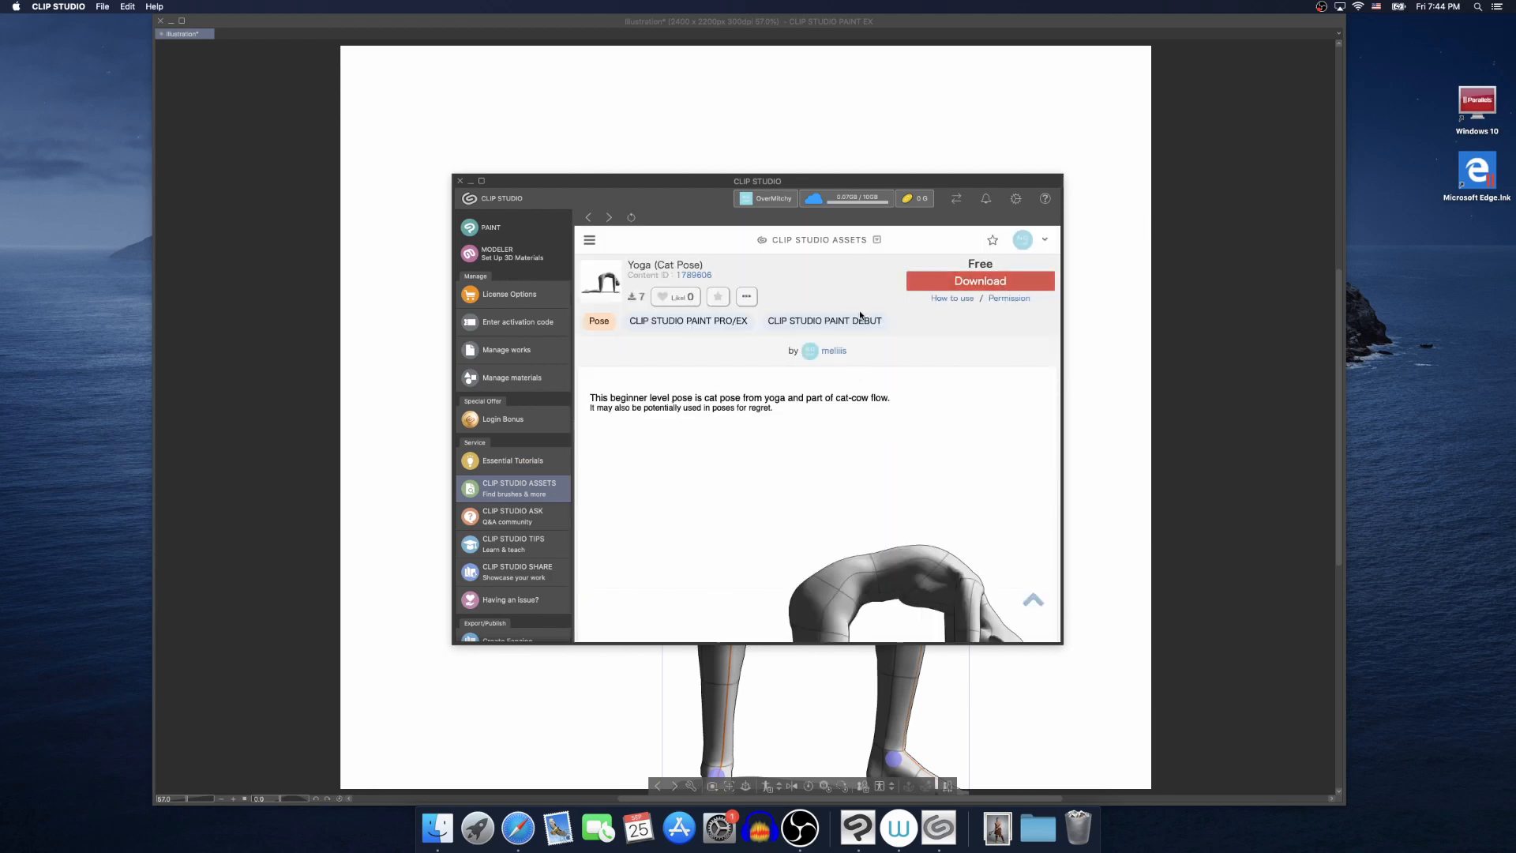
click(460, 181)
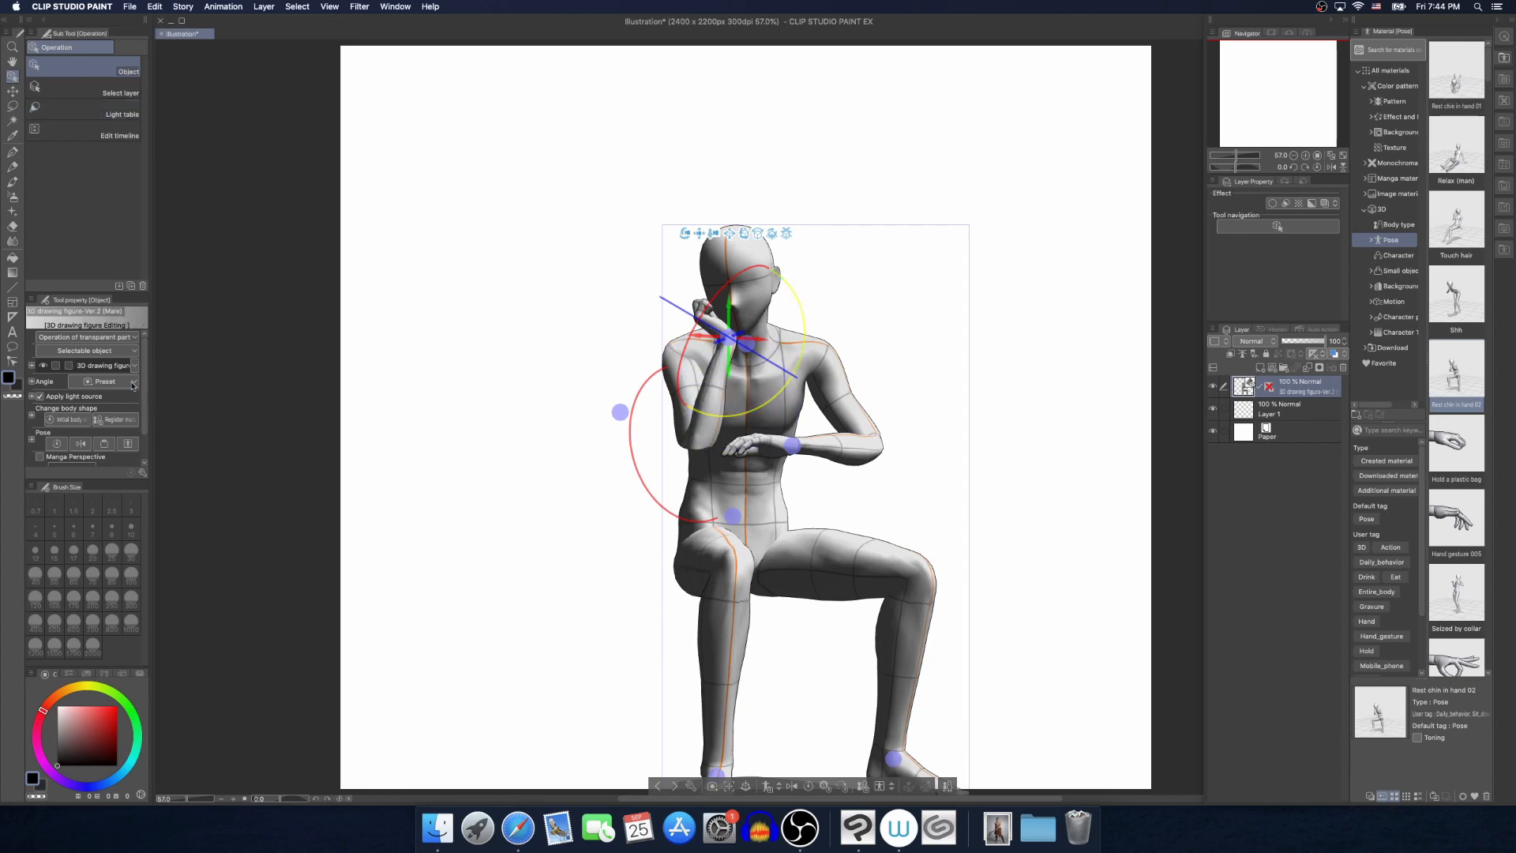
Open out the fingers of the figure's raised hand beside the face with the hand pose control
drag(145, 366, 146, 392)
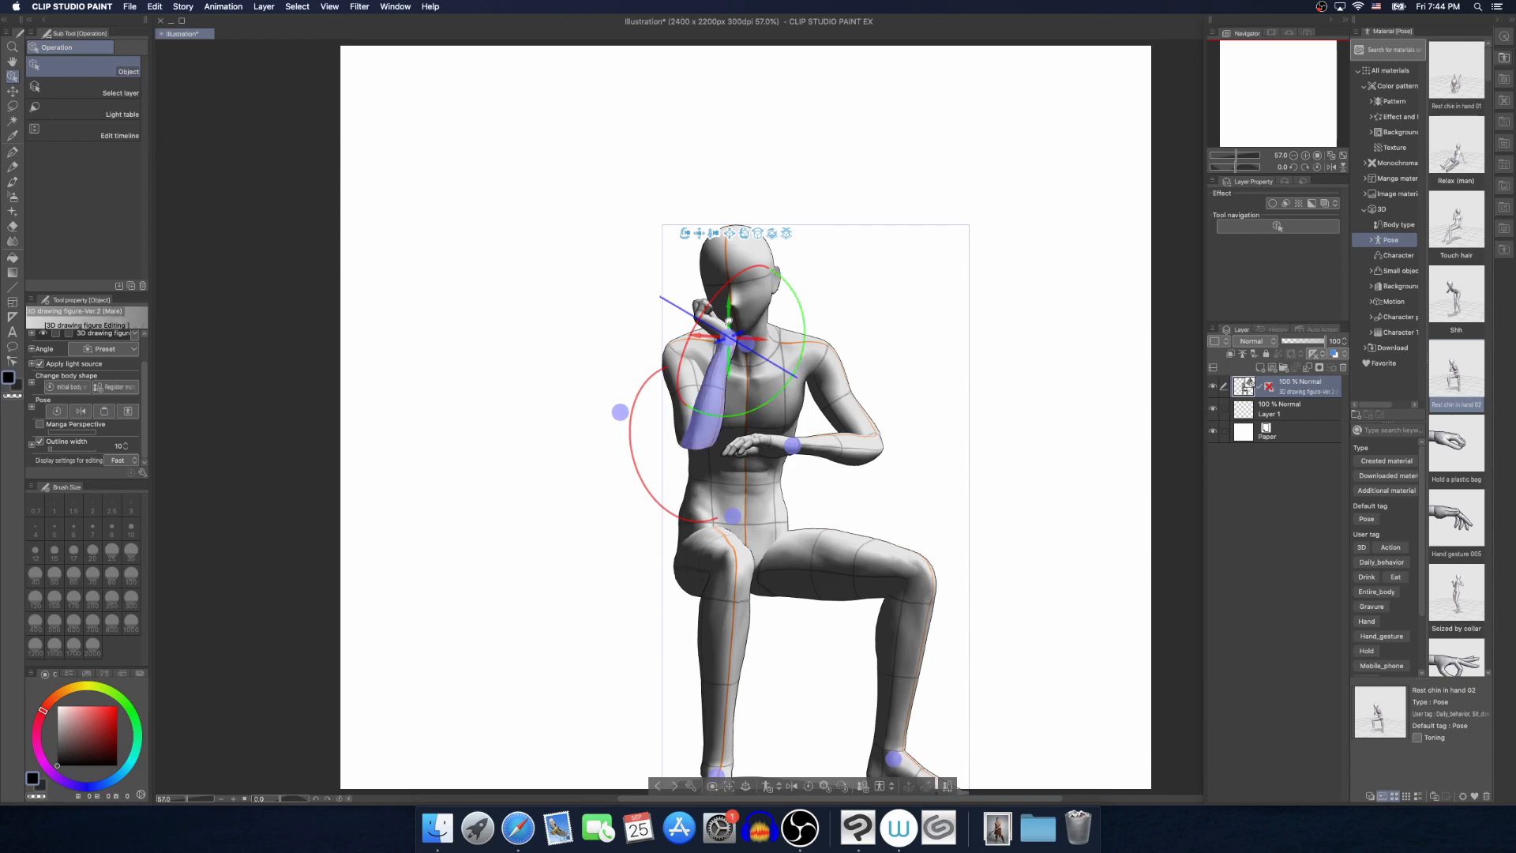
click(714, 319)
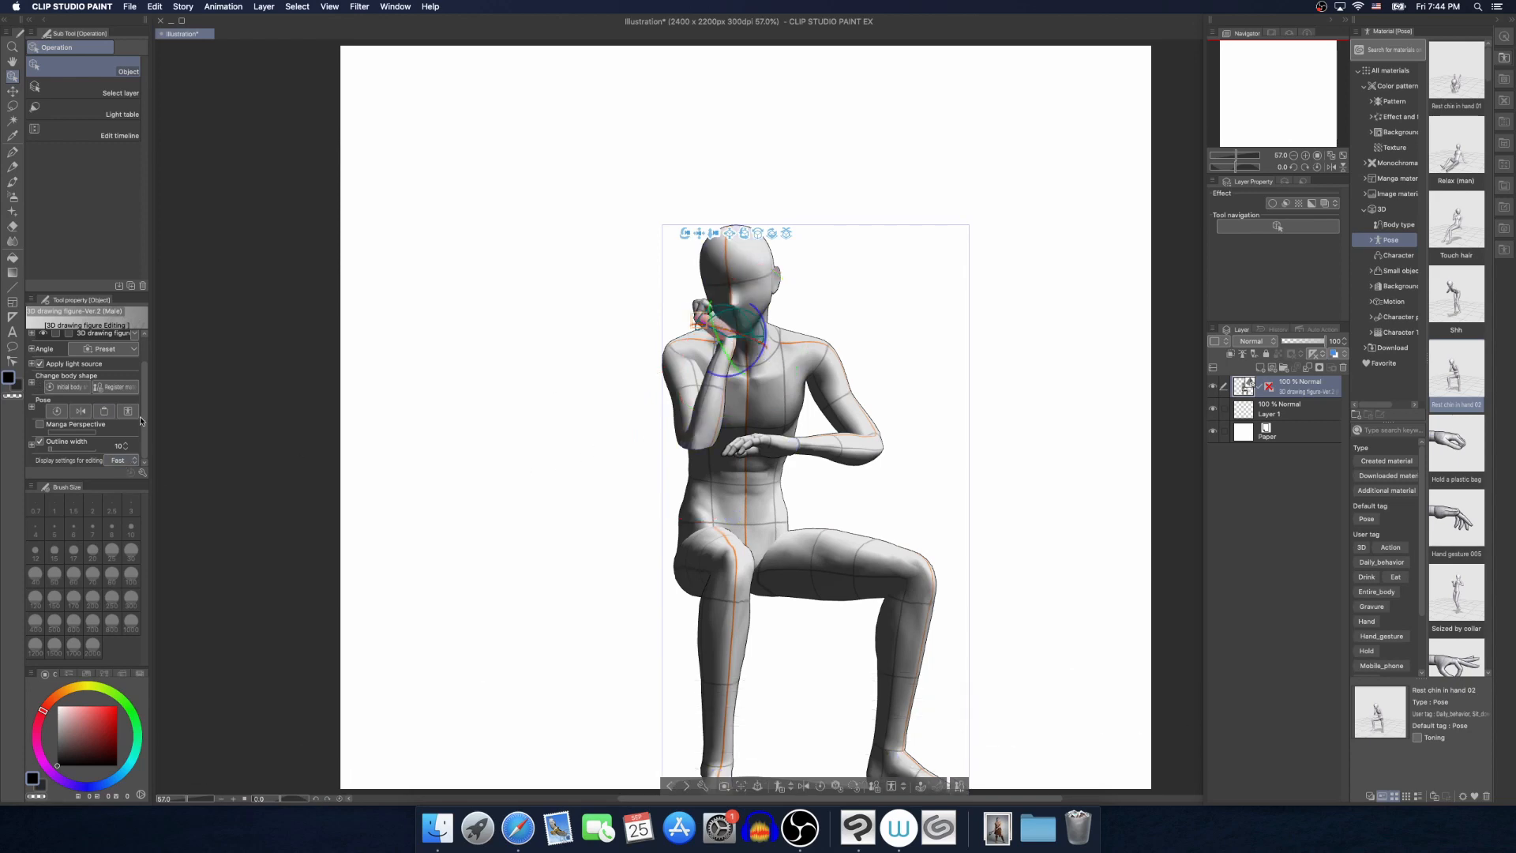
scroll(143, 400, down, 3)
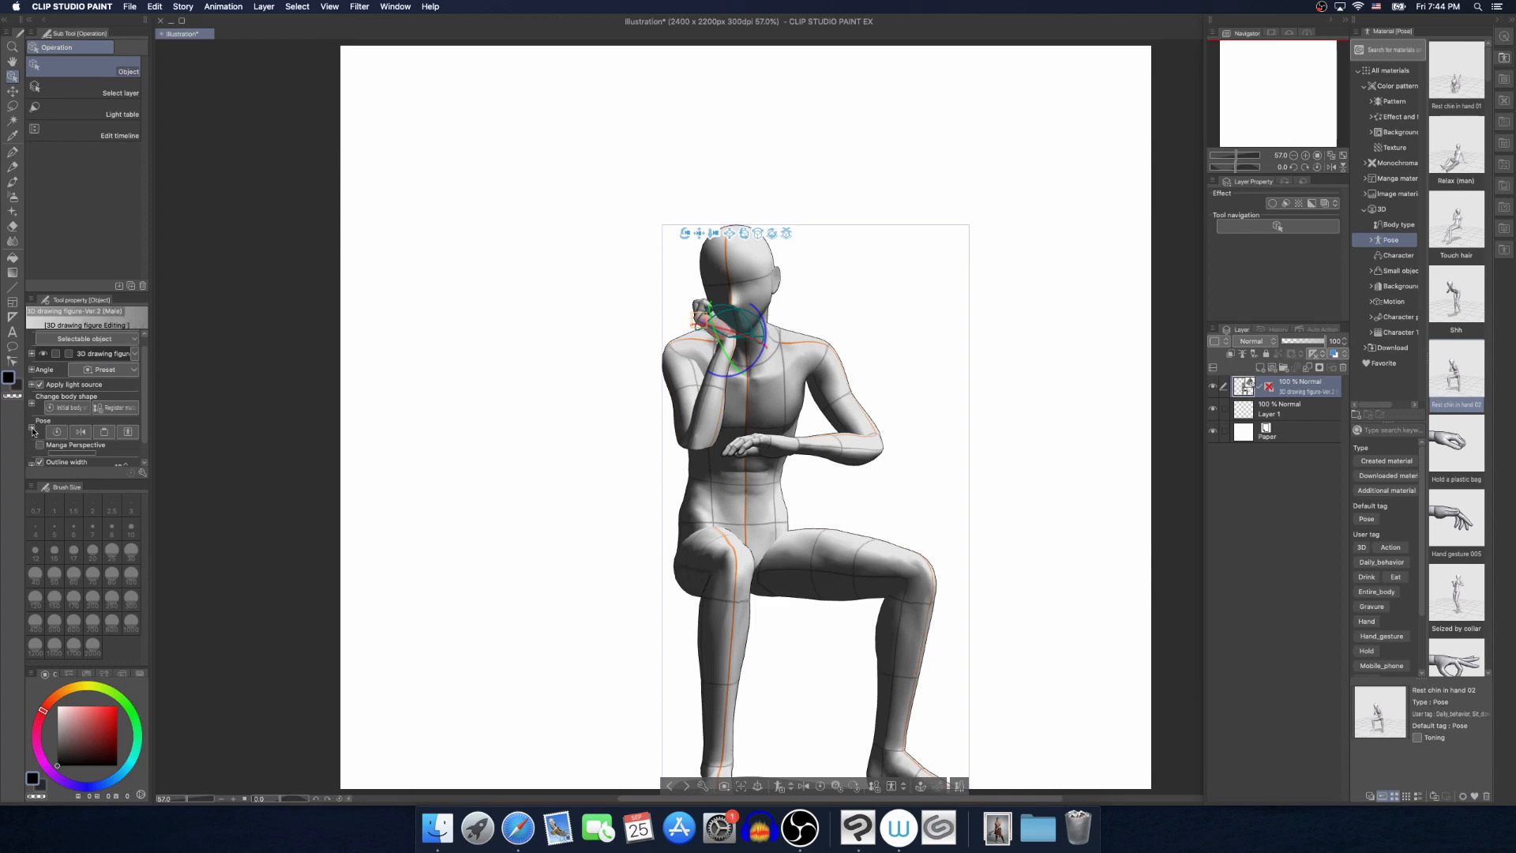
drag(144, 404, 82, 402)
click(80, 410)
Curl the fingers of the hand in front of the torso, using the middle finger lock and the second bend type
click(778, 457)
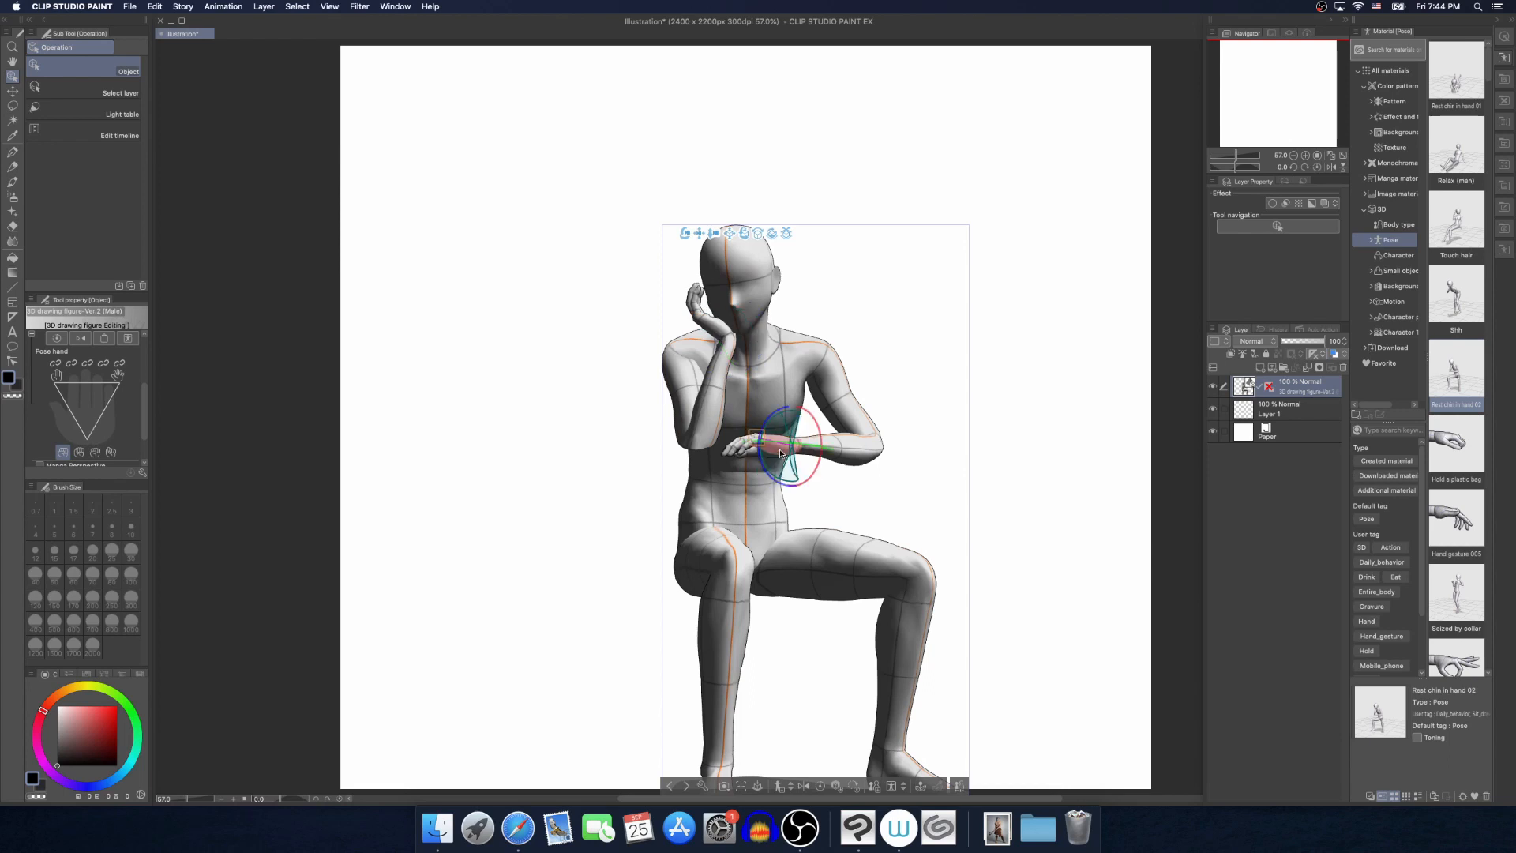
drag(96, 406, 72, 395)
click(87, 362)
click(84, 406)
click(94, 452)
click(80, 452)
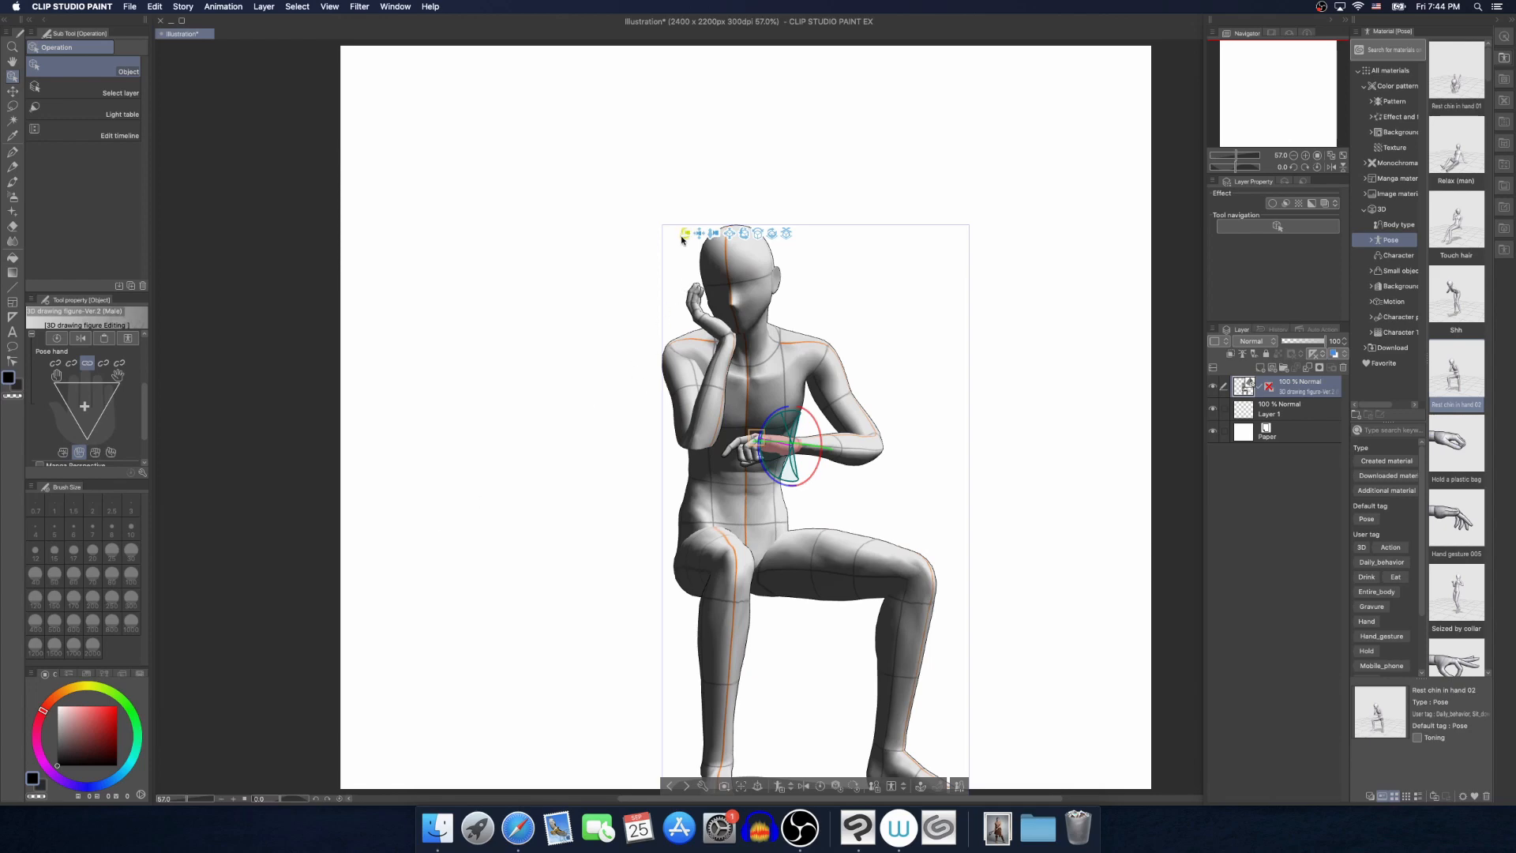
Examine the seated pose from the front and the side, up close on the head and the supporting hand
drag(684, 238, 739, 274)
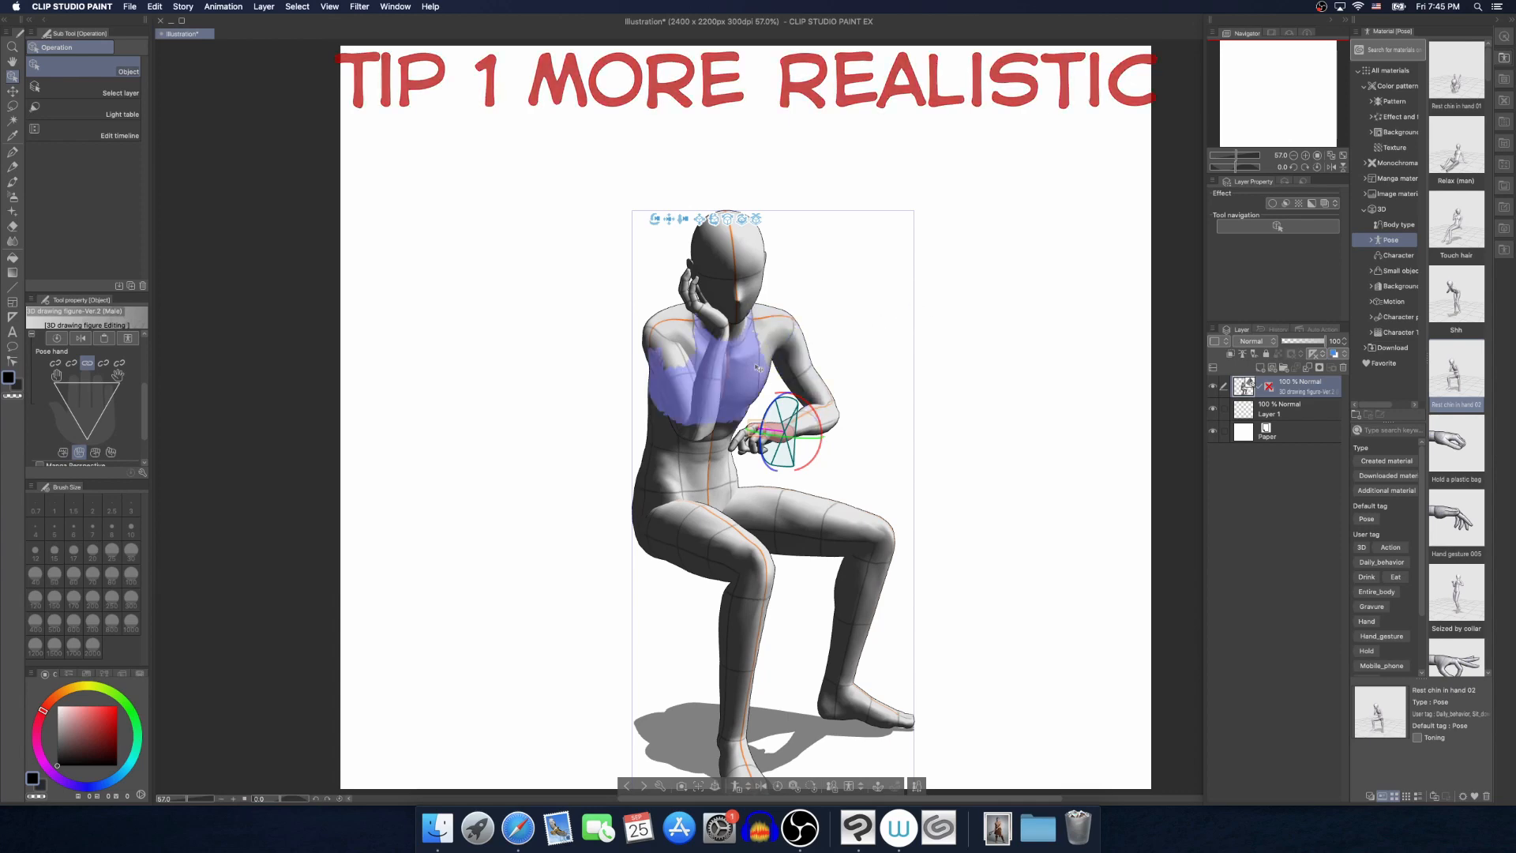
drag(652, 222, 637, 221)
drag(625, 221, 603, 222)
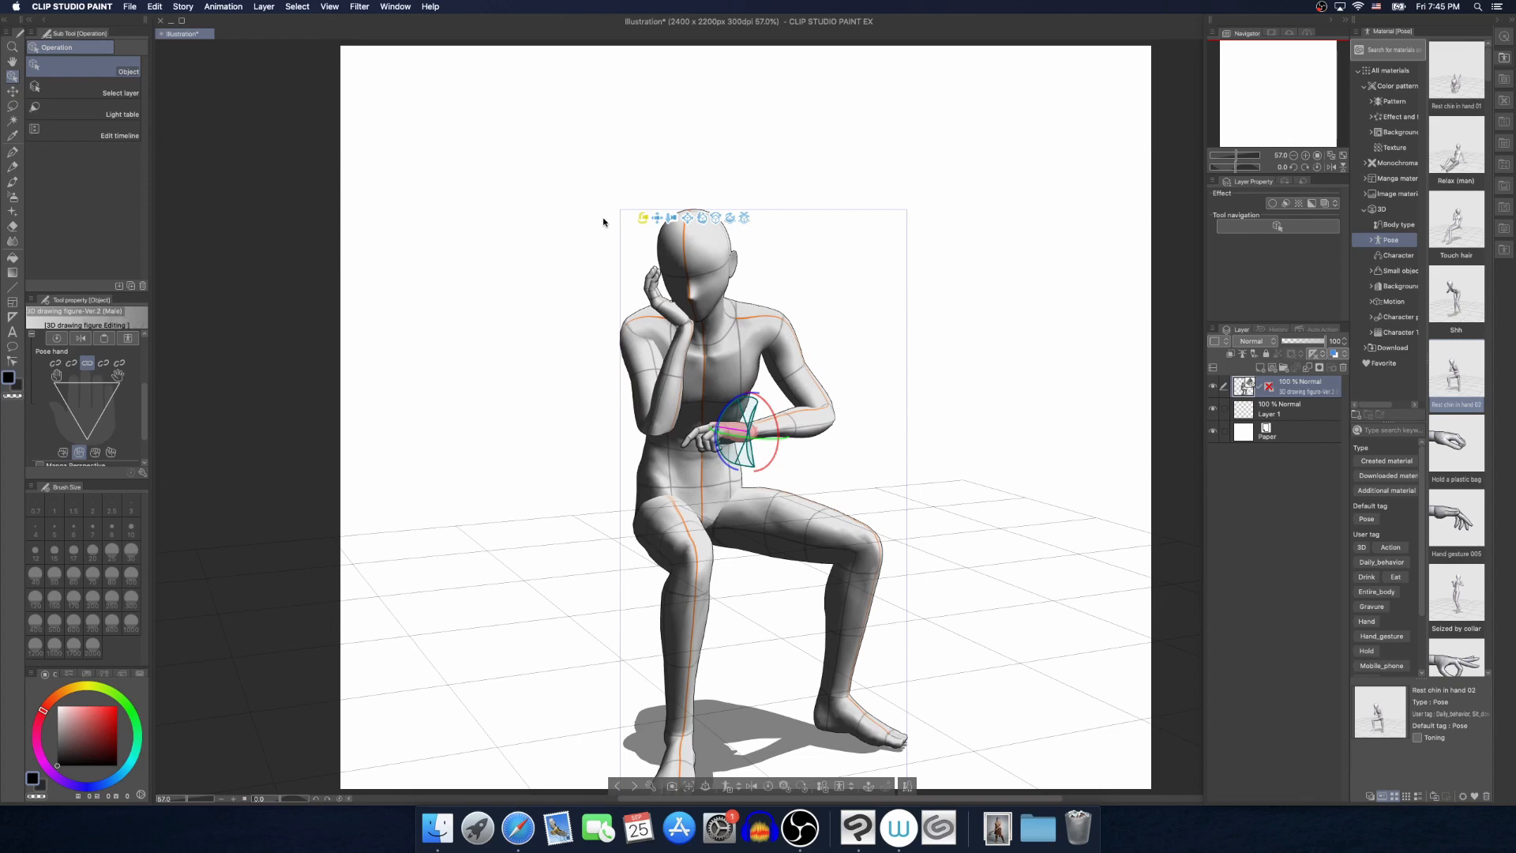
drag(603, 221, 602, 222)
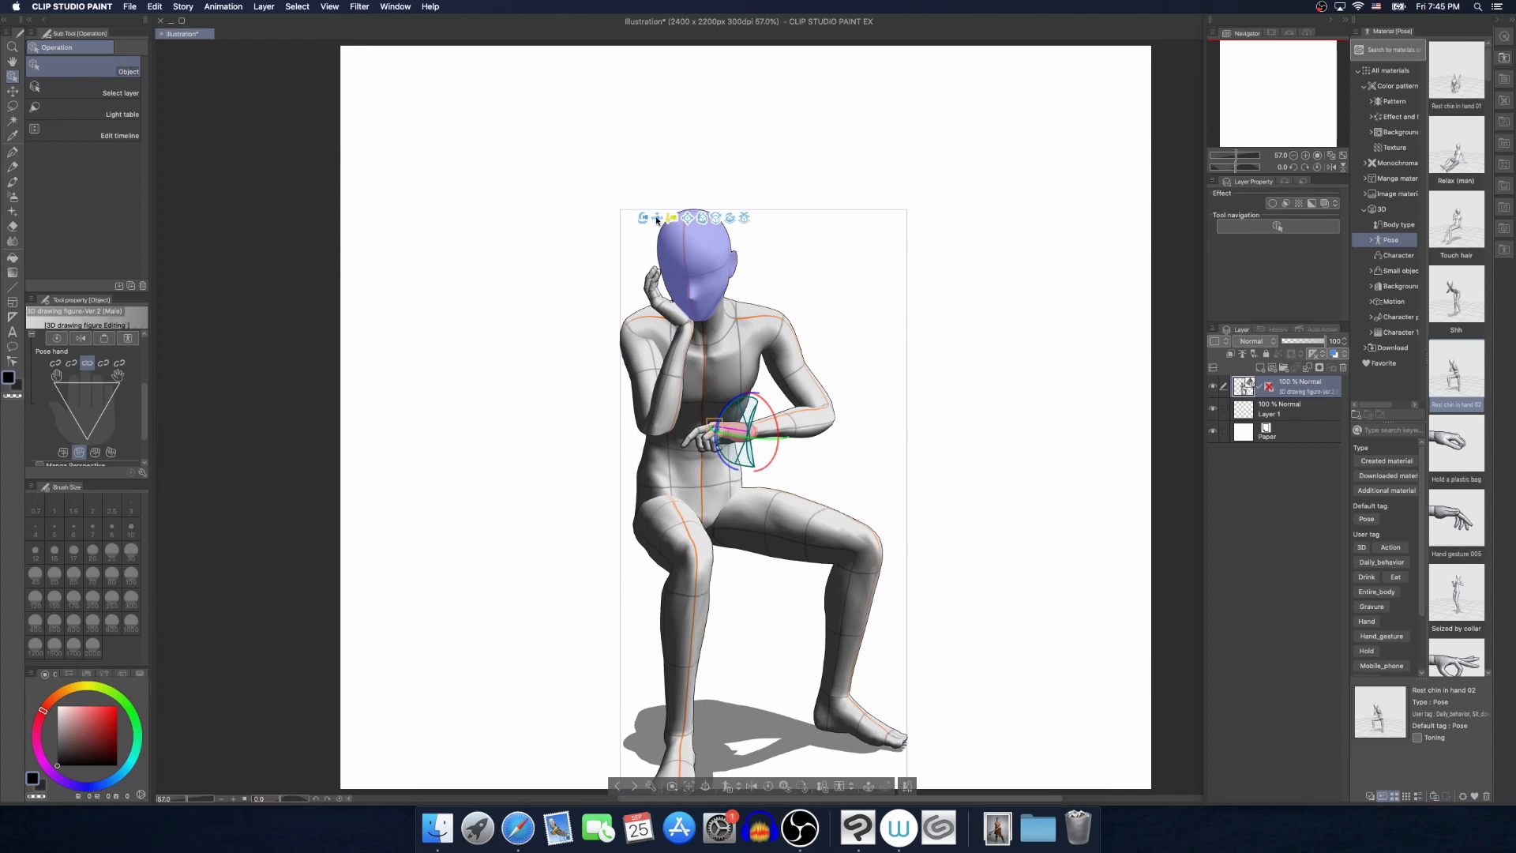
mouse_move(672, 218)
mouse_down()
mouse_move(682, 270)
mouse_move(668, 267)
mouse_move(684, 245)
mouse_up()
click(684, 235)
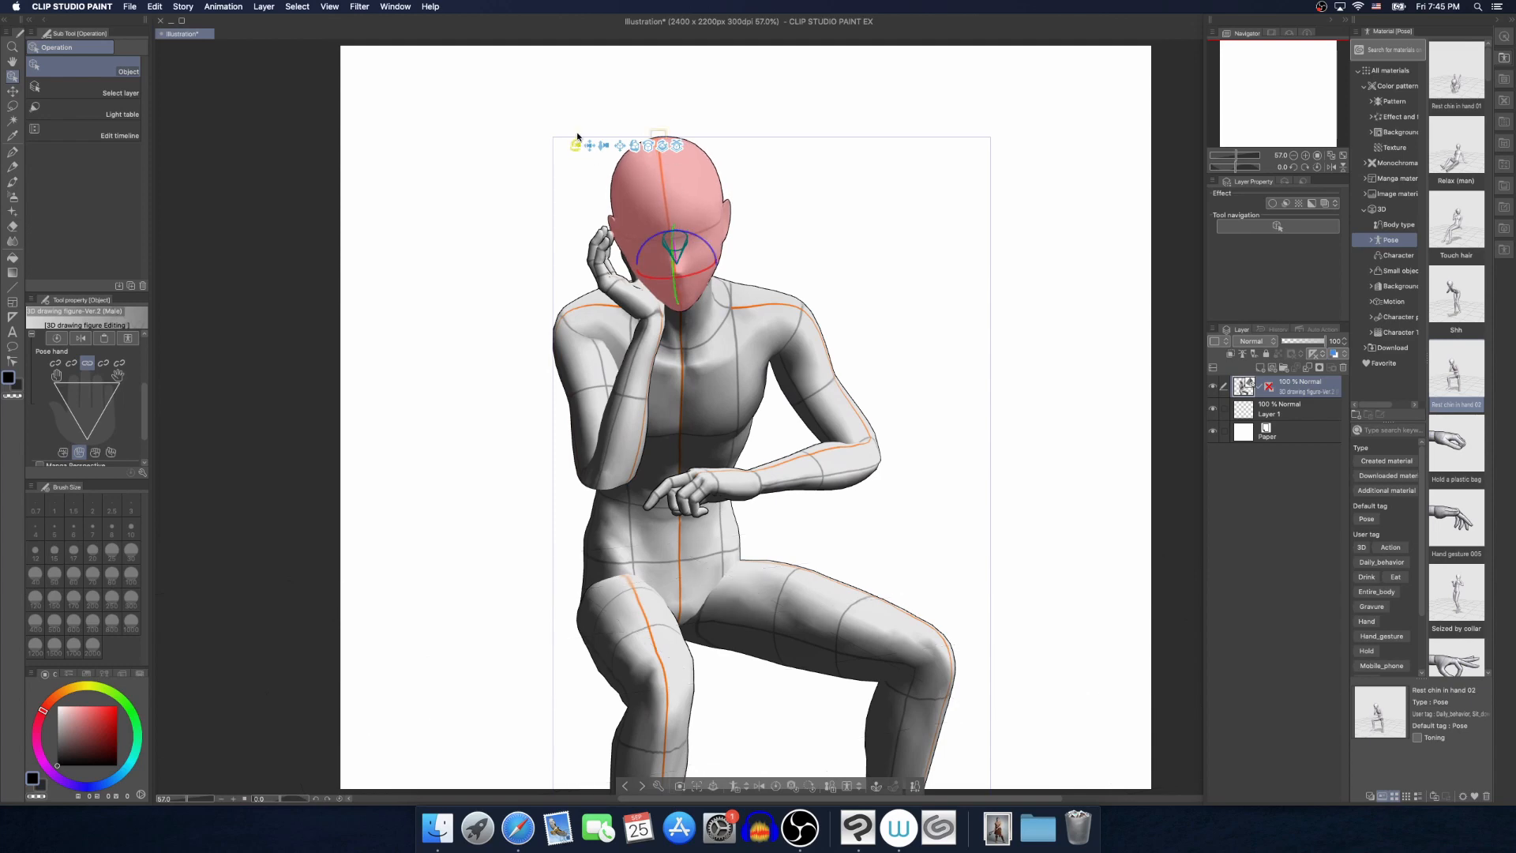
drag(578, 137, 574, 116)
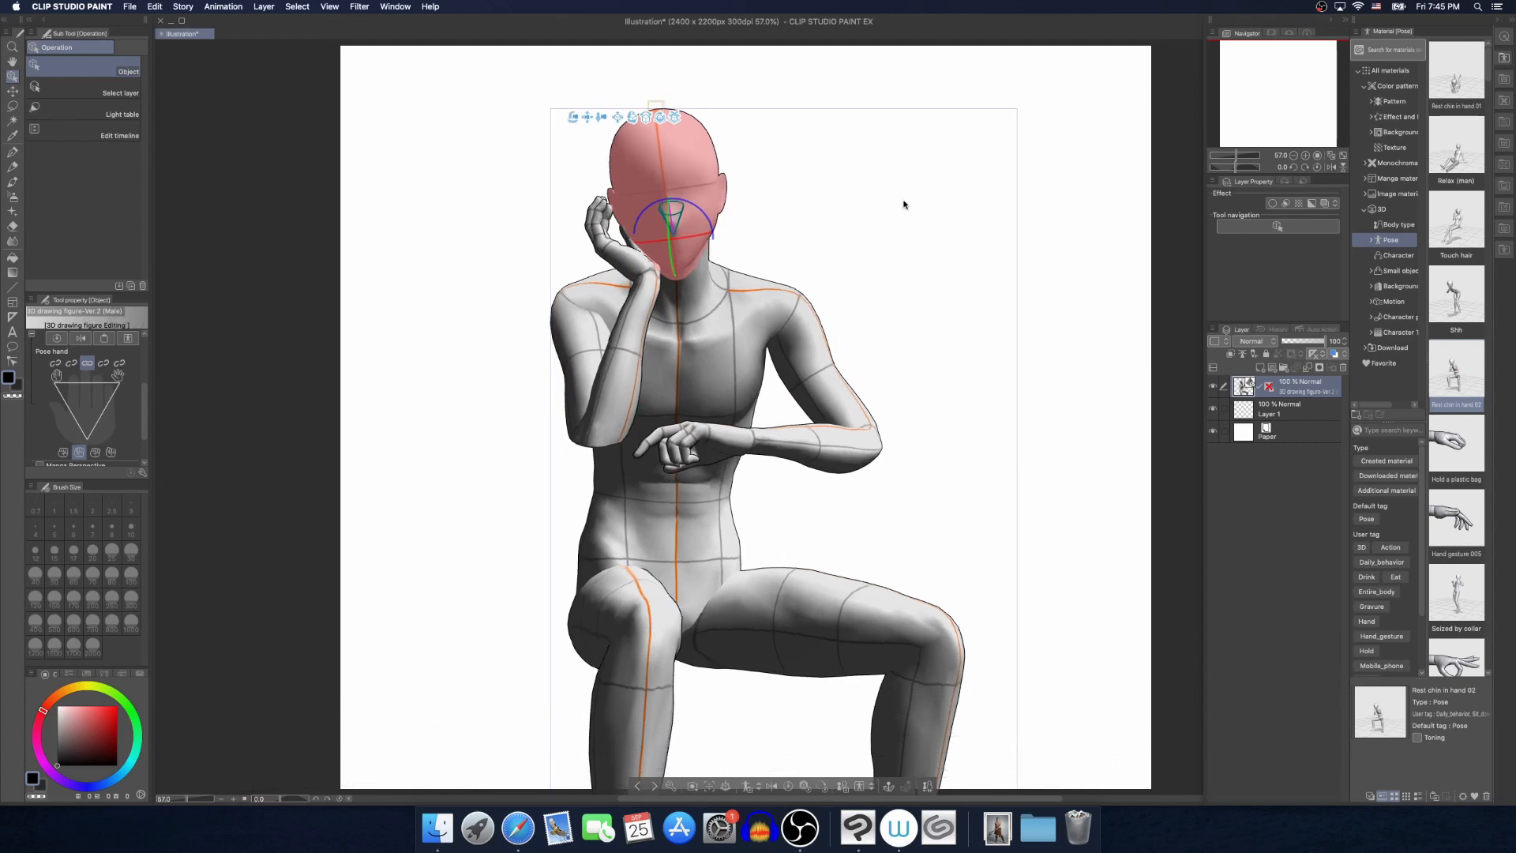
click(908, 201)
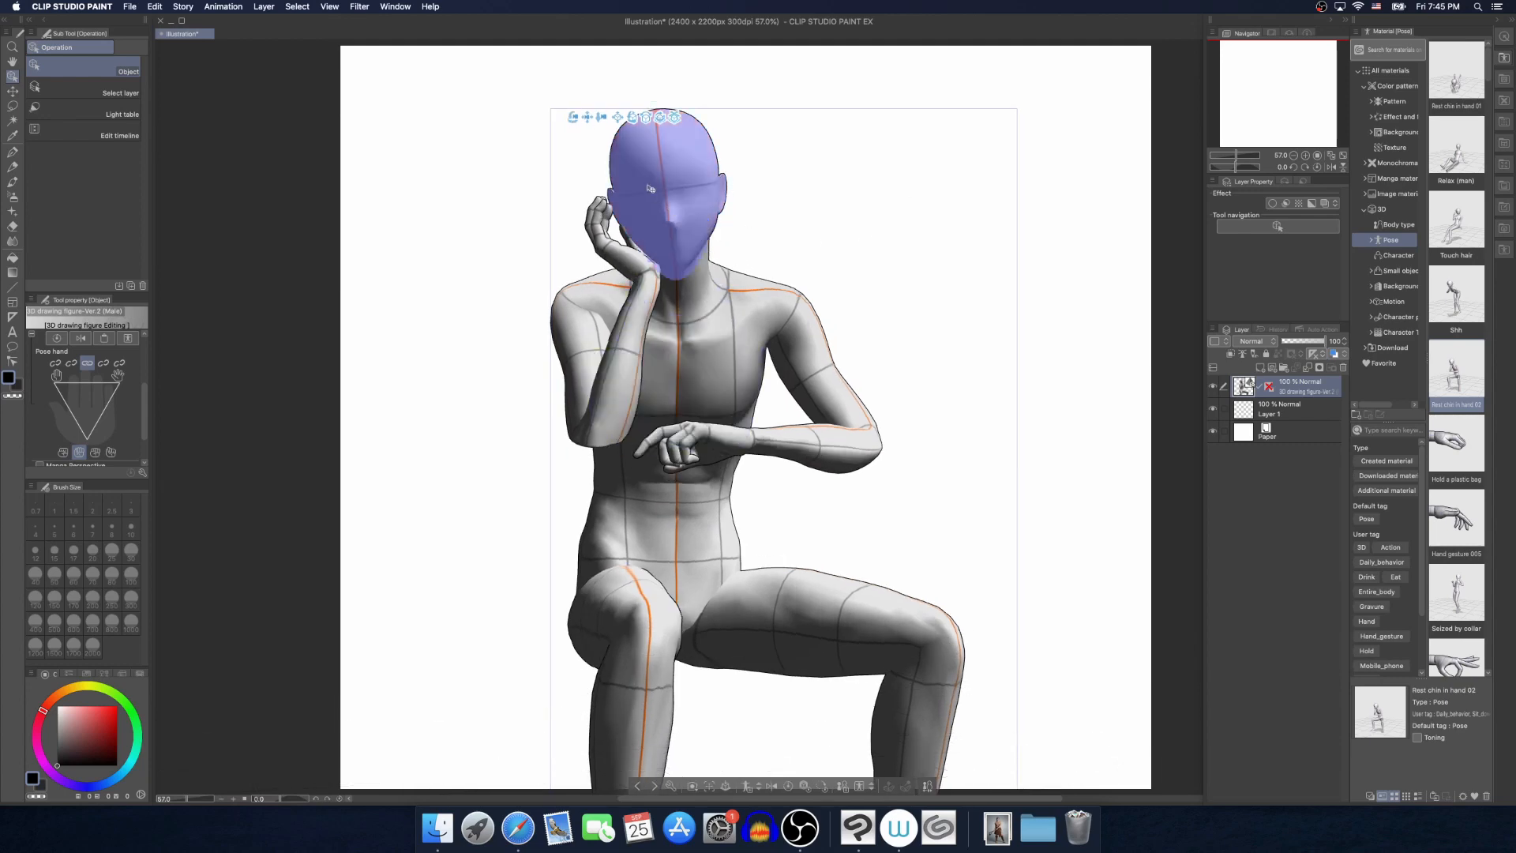
drag(572, 117, 382, 156)
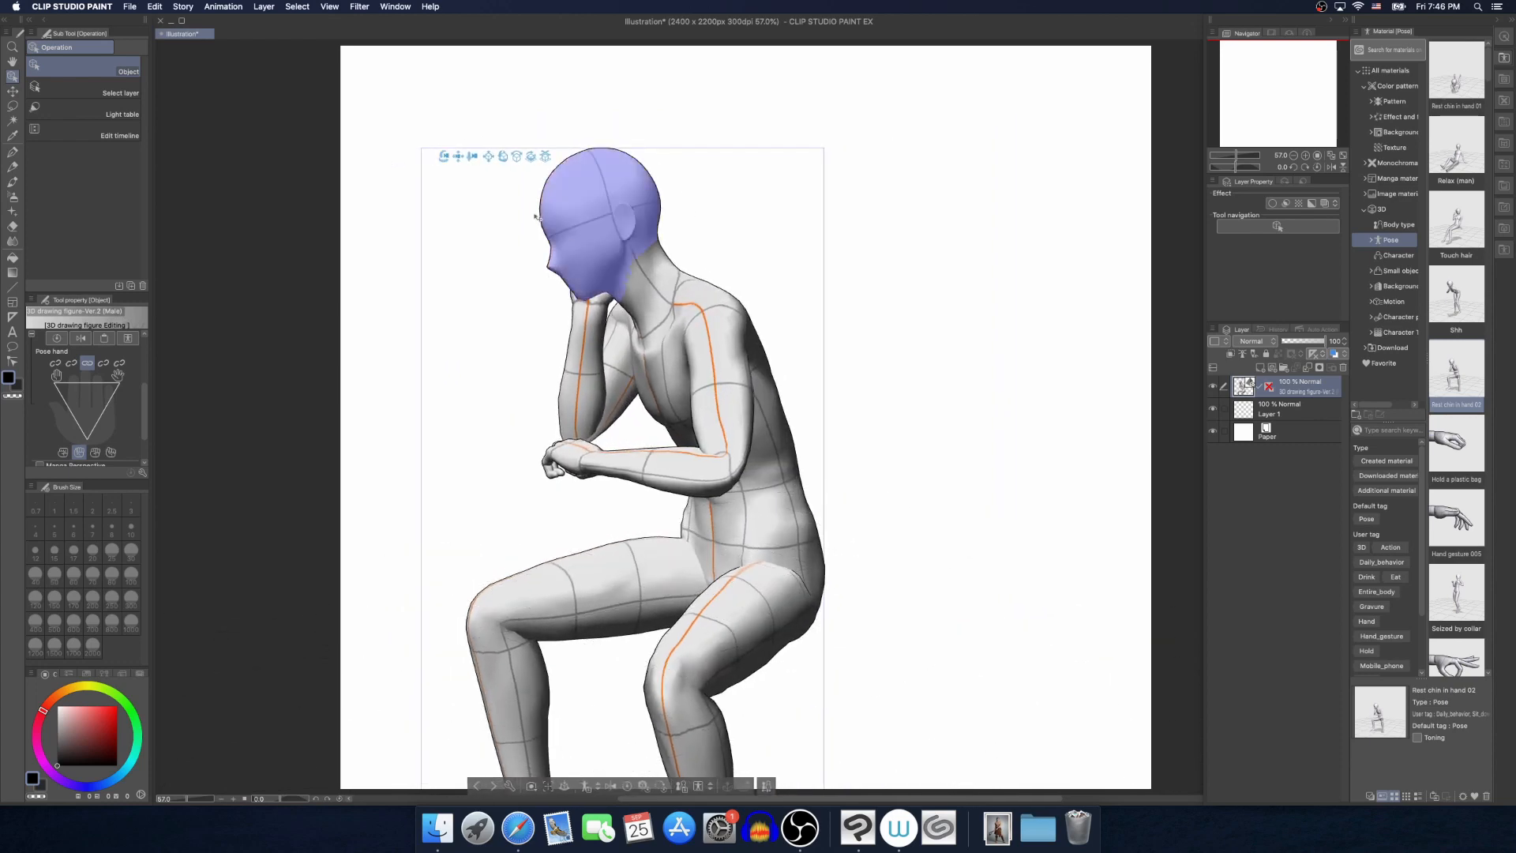
drag(474, 165, 430, 180)
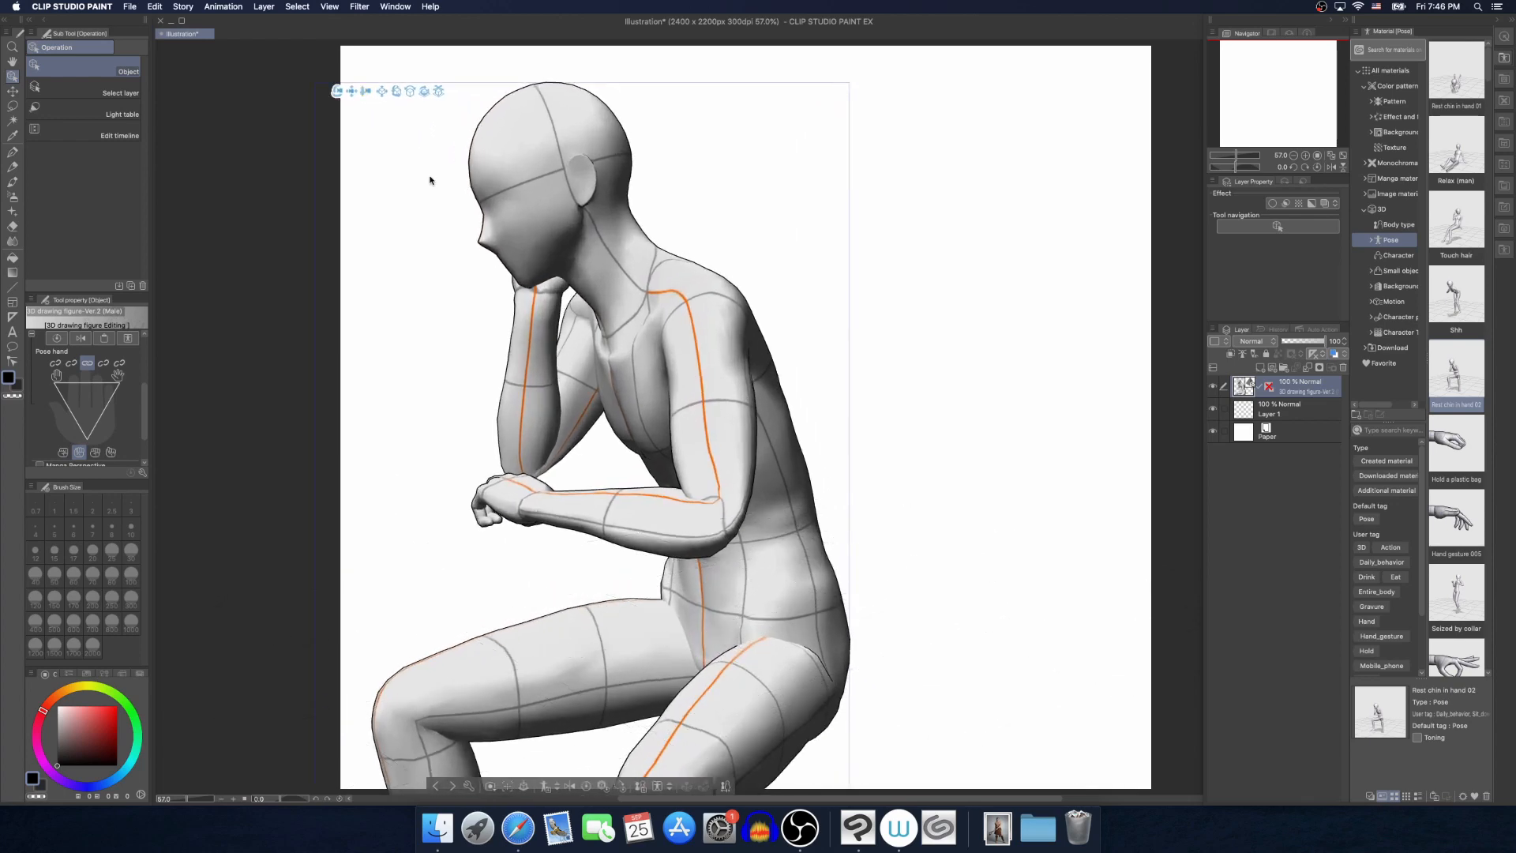
Select the seated figure and, in its body shape settings, narrow the head by setting its width value to -11
drag(350, 97, 414, 154)
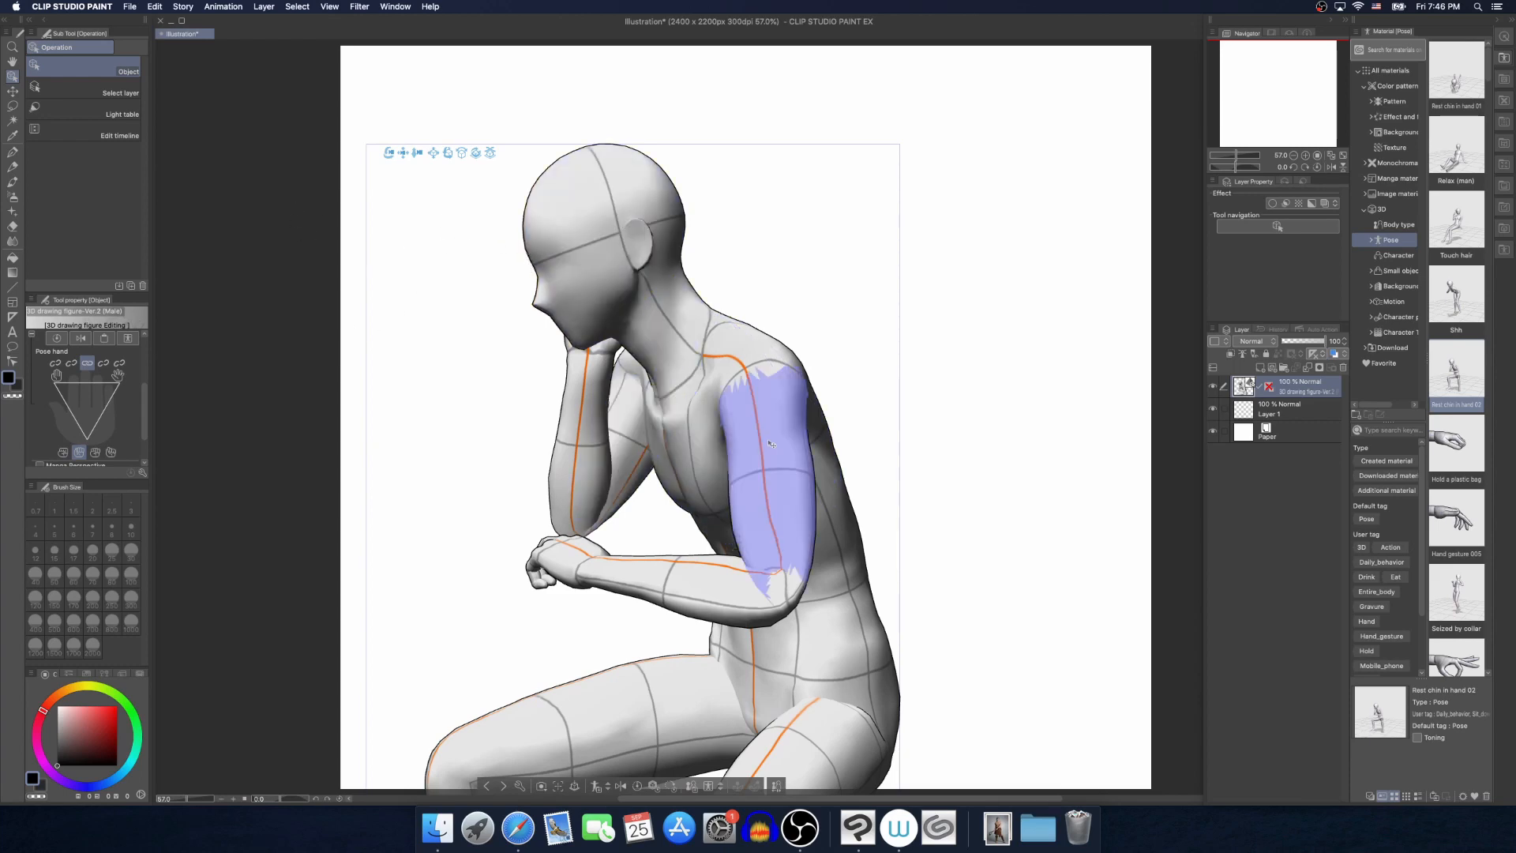
click(791, 431)
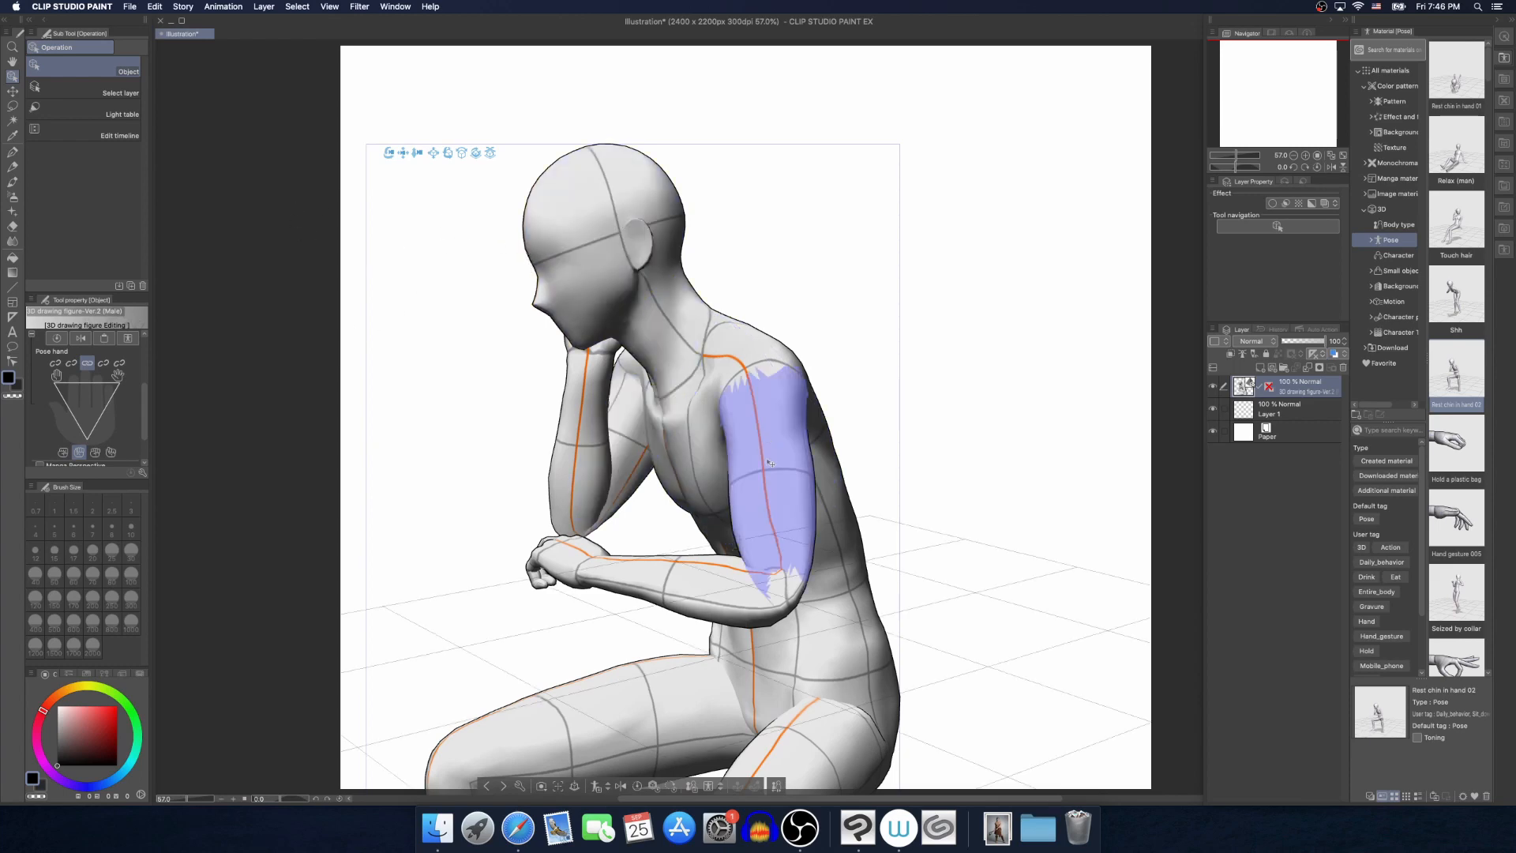
click(778, 786)
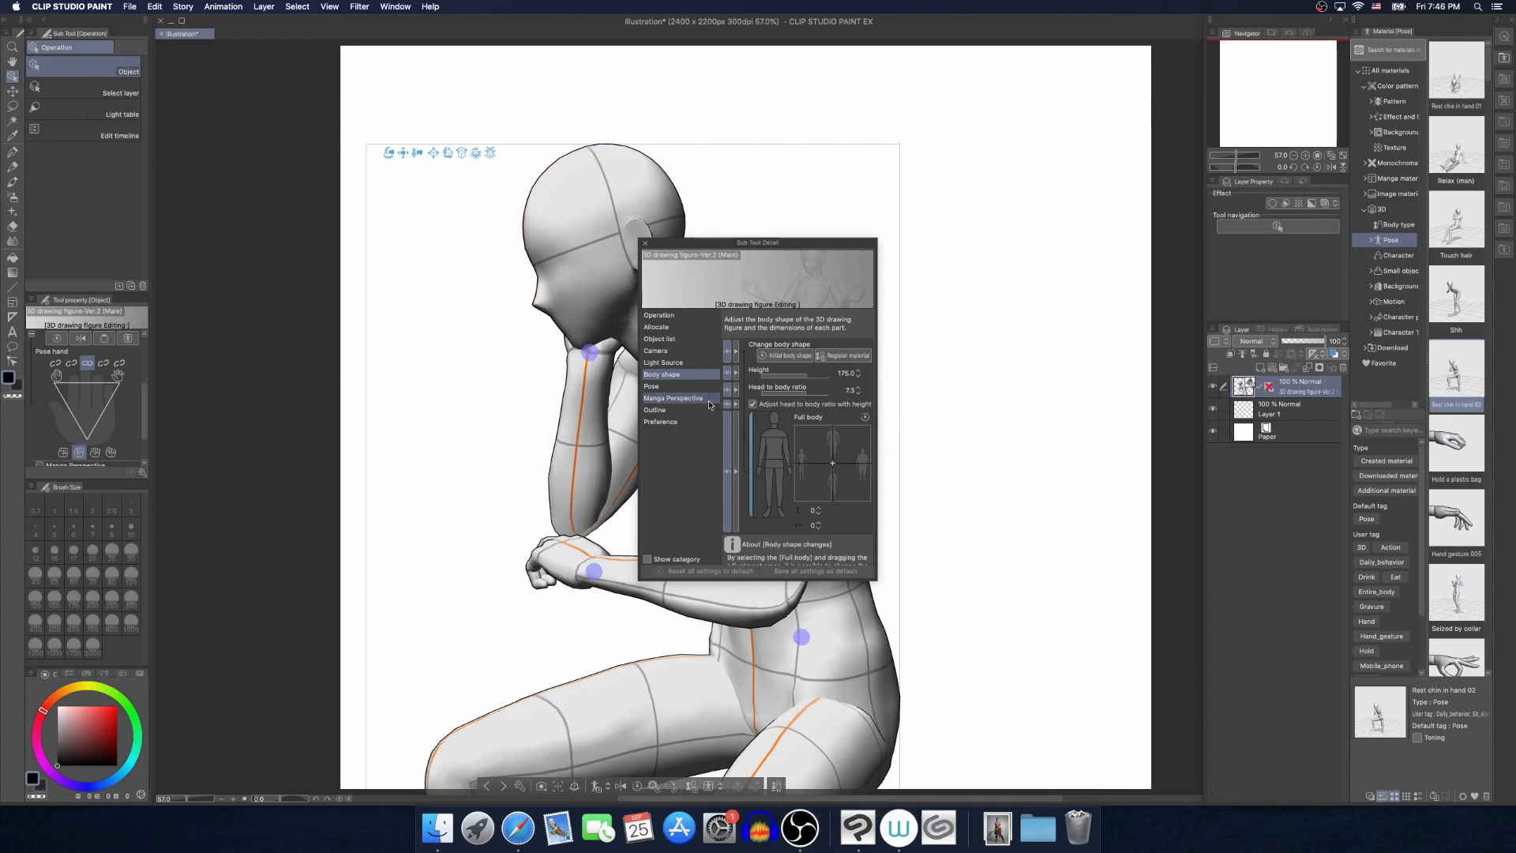
click(775, 420)
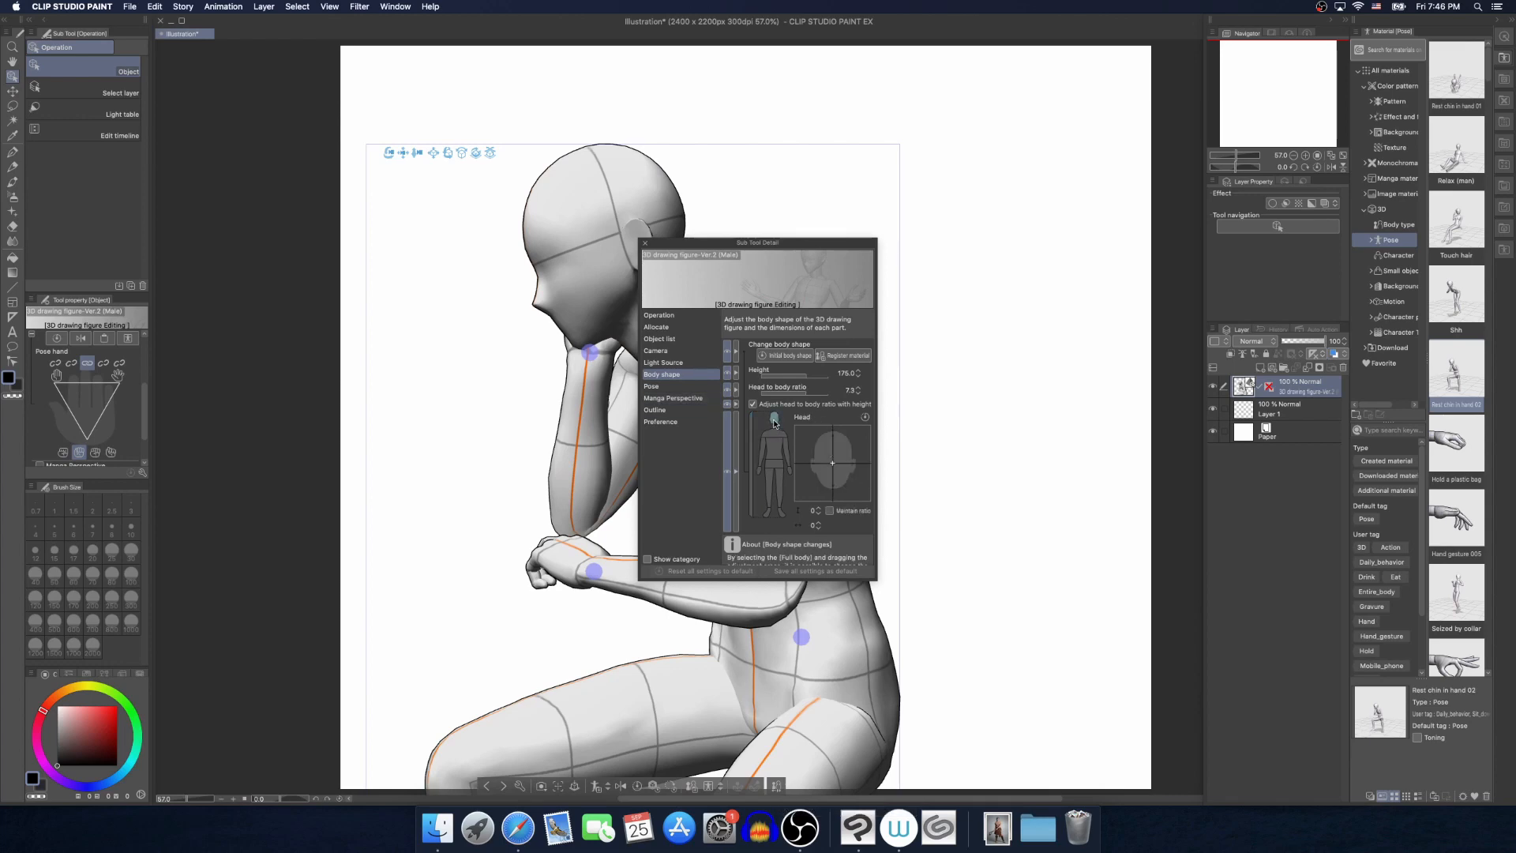
drag(833, 463, 825, 464)
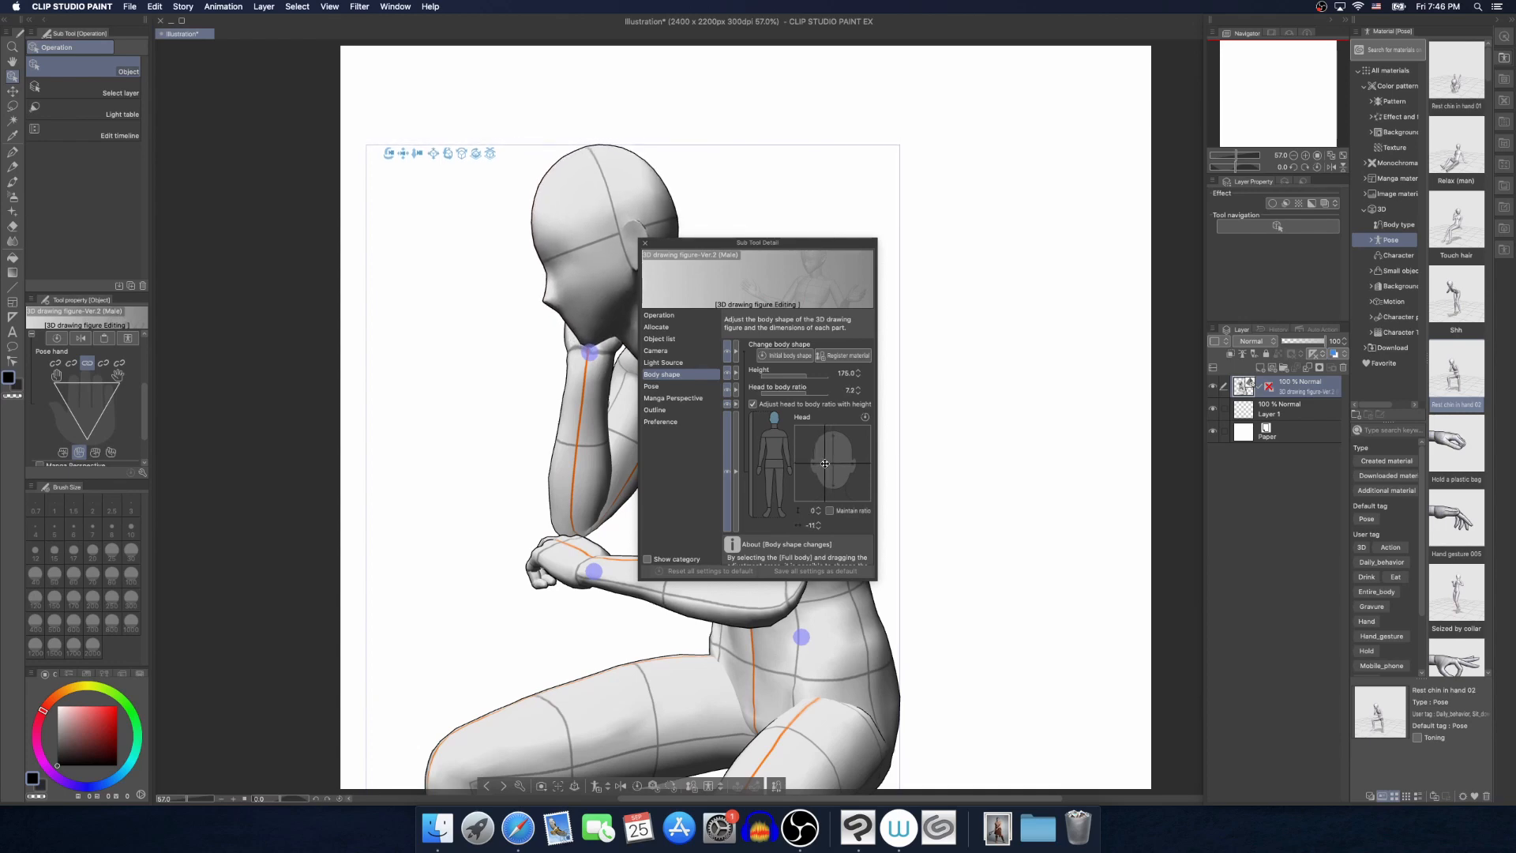
drag(780, 239, 814, 245)
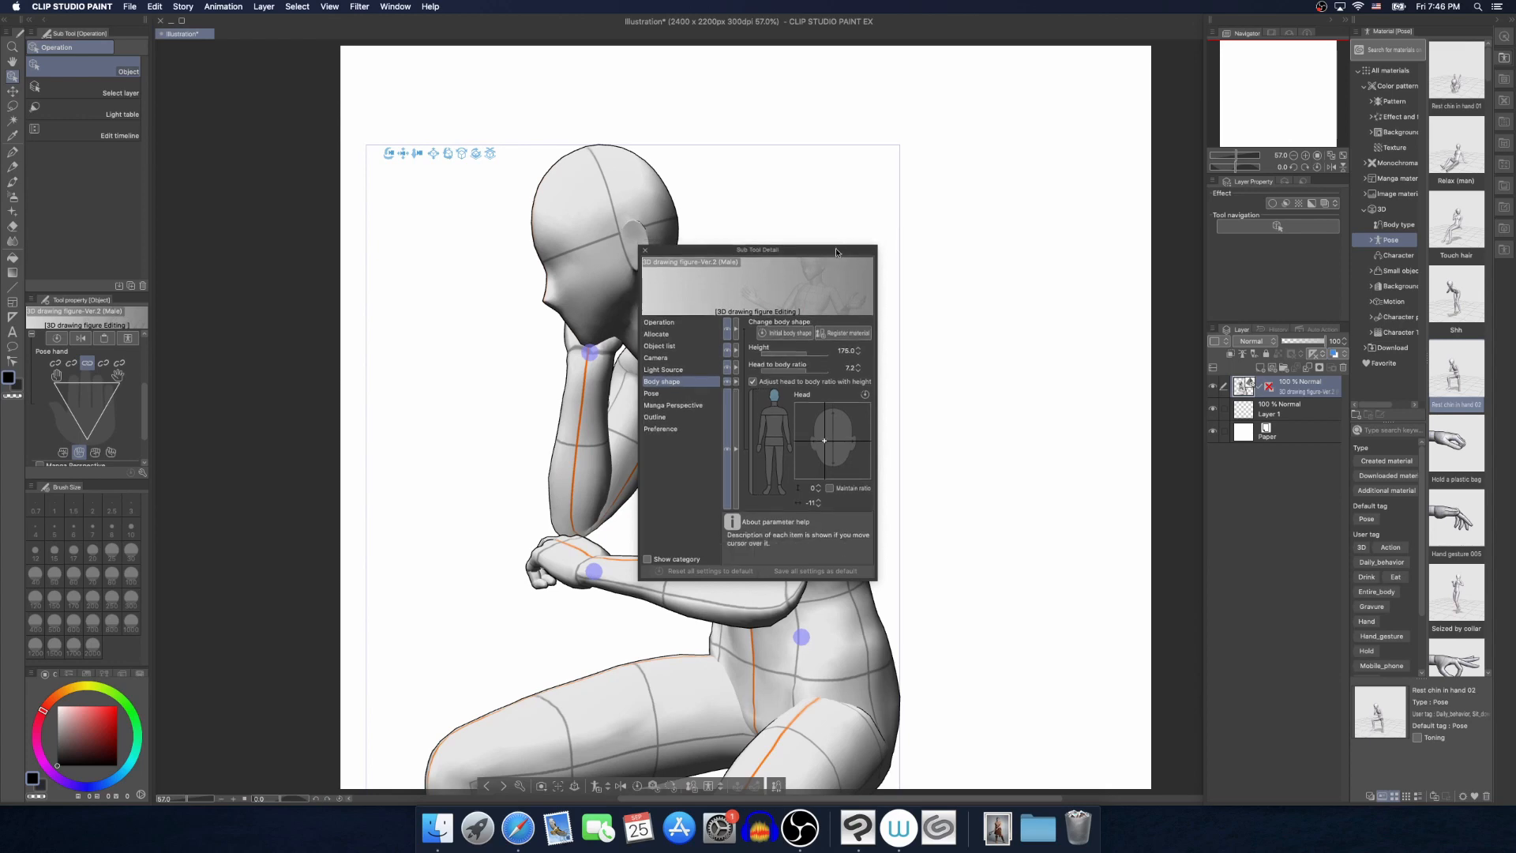
Decouple the head-to-body ratio from height, then set the seated figure's full-body height to about 120 and the ratio to 6.4
click(753, 432)
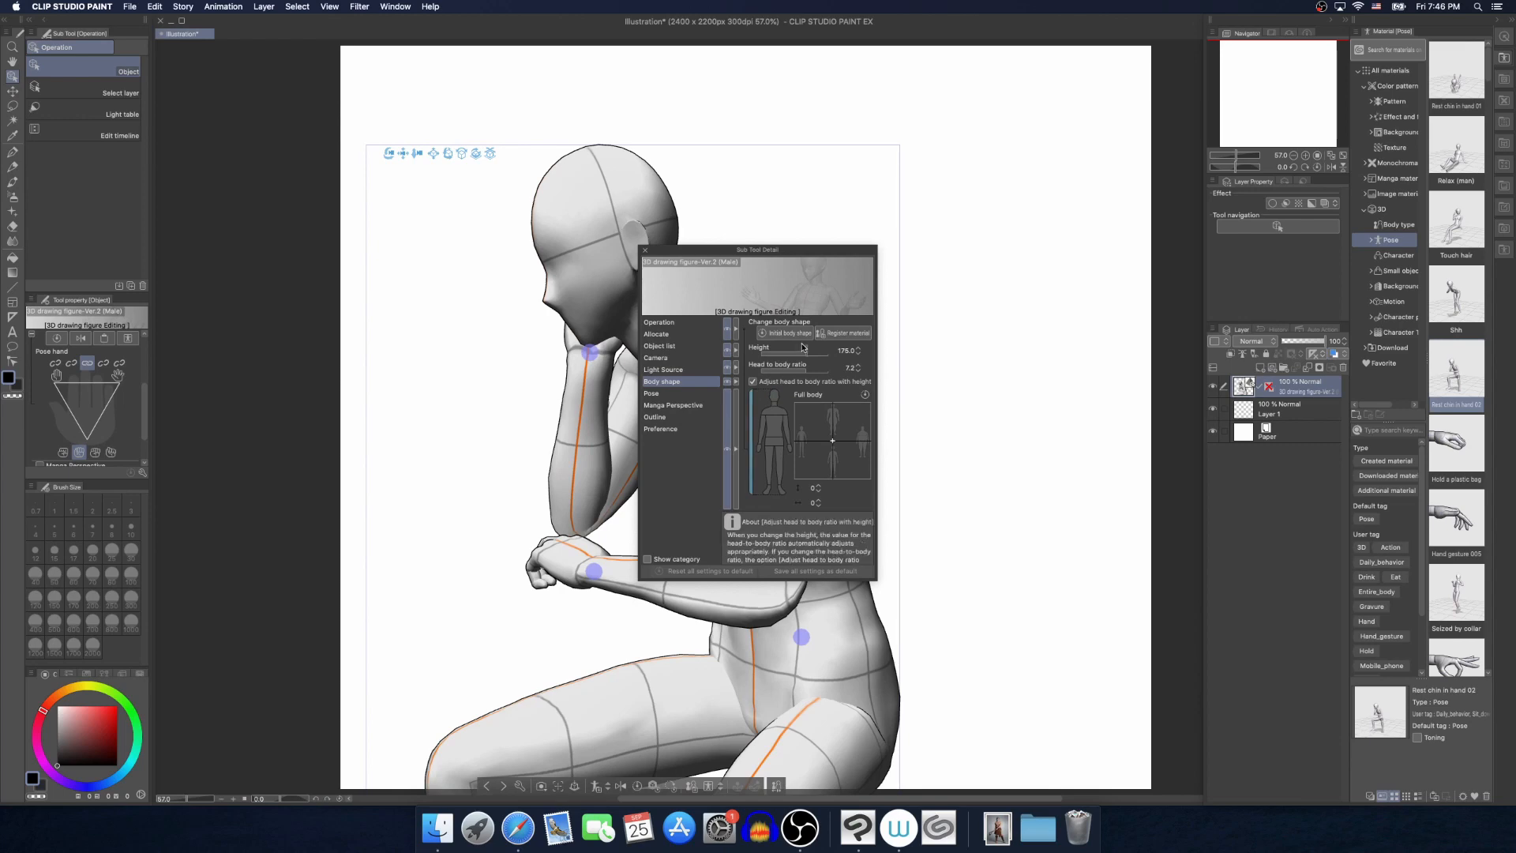
drag(811, 353, 813, 357)
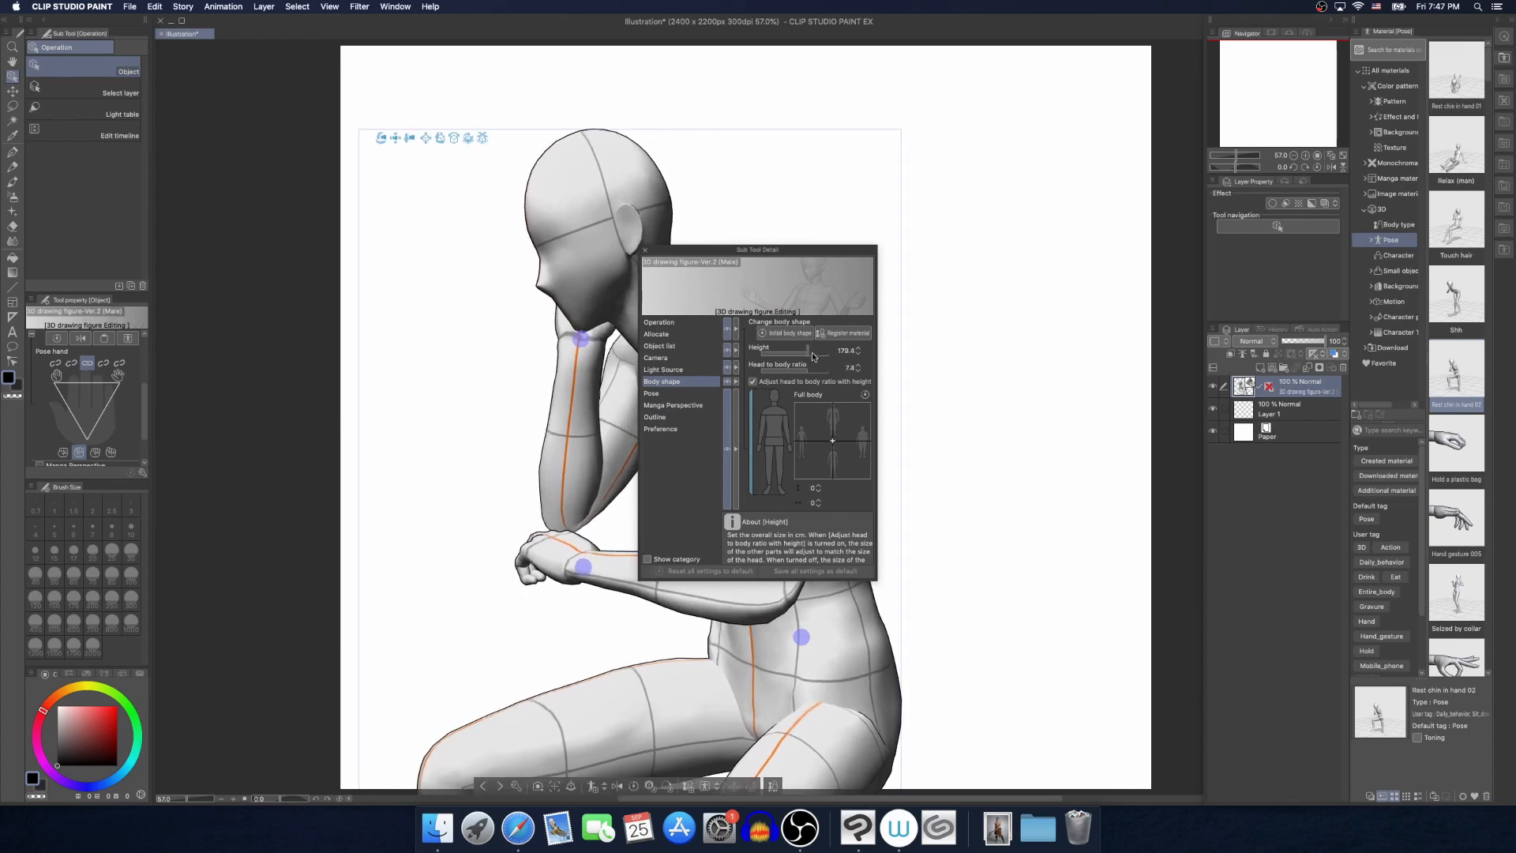
click(859, 371)
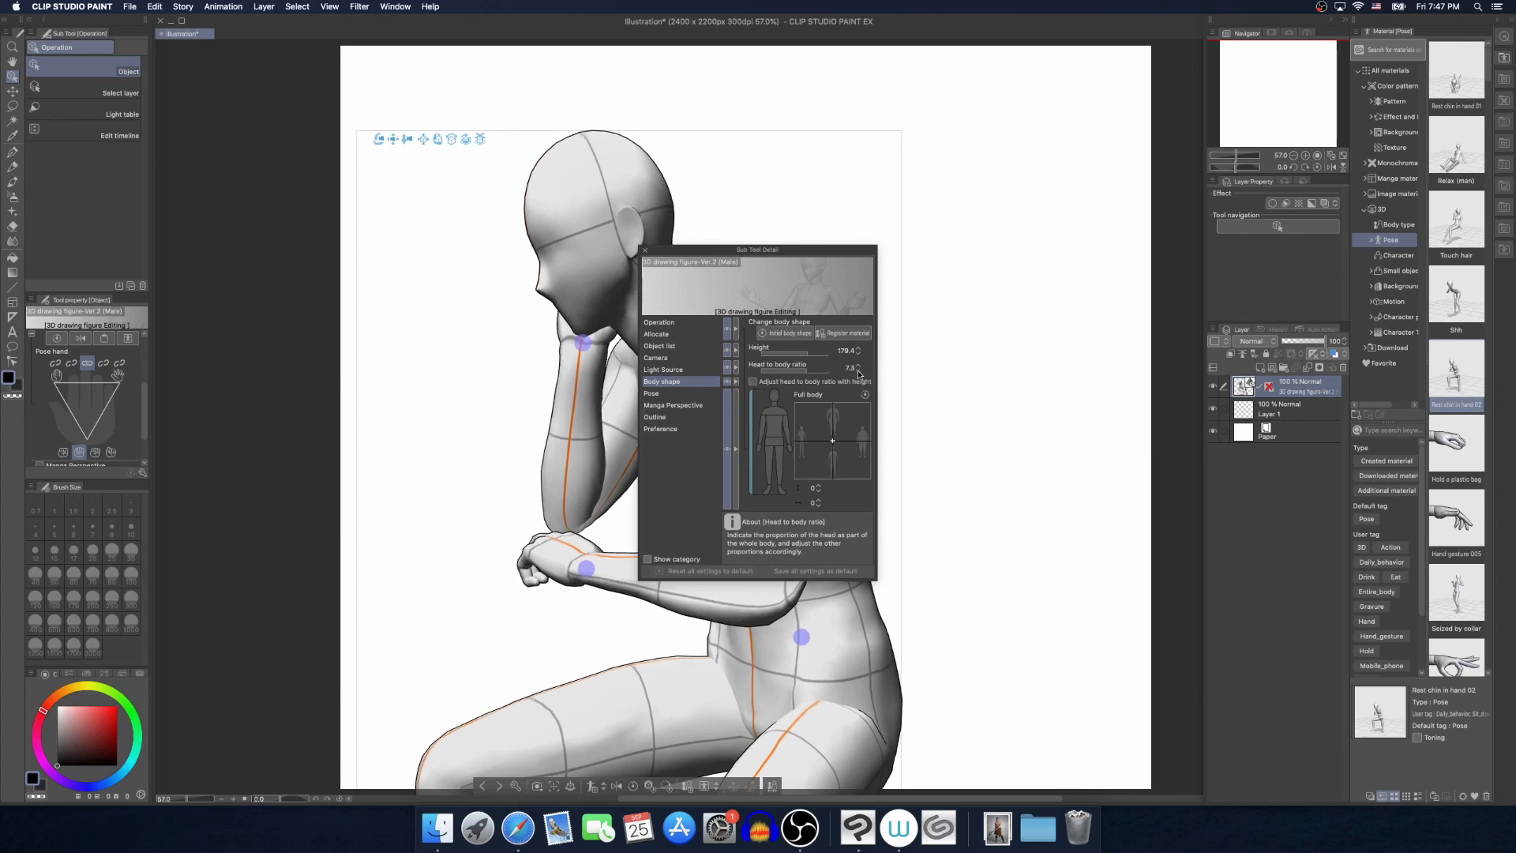
click(859, 371)
drag(793, 356, 792, 355)
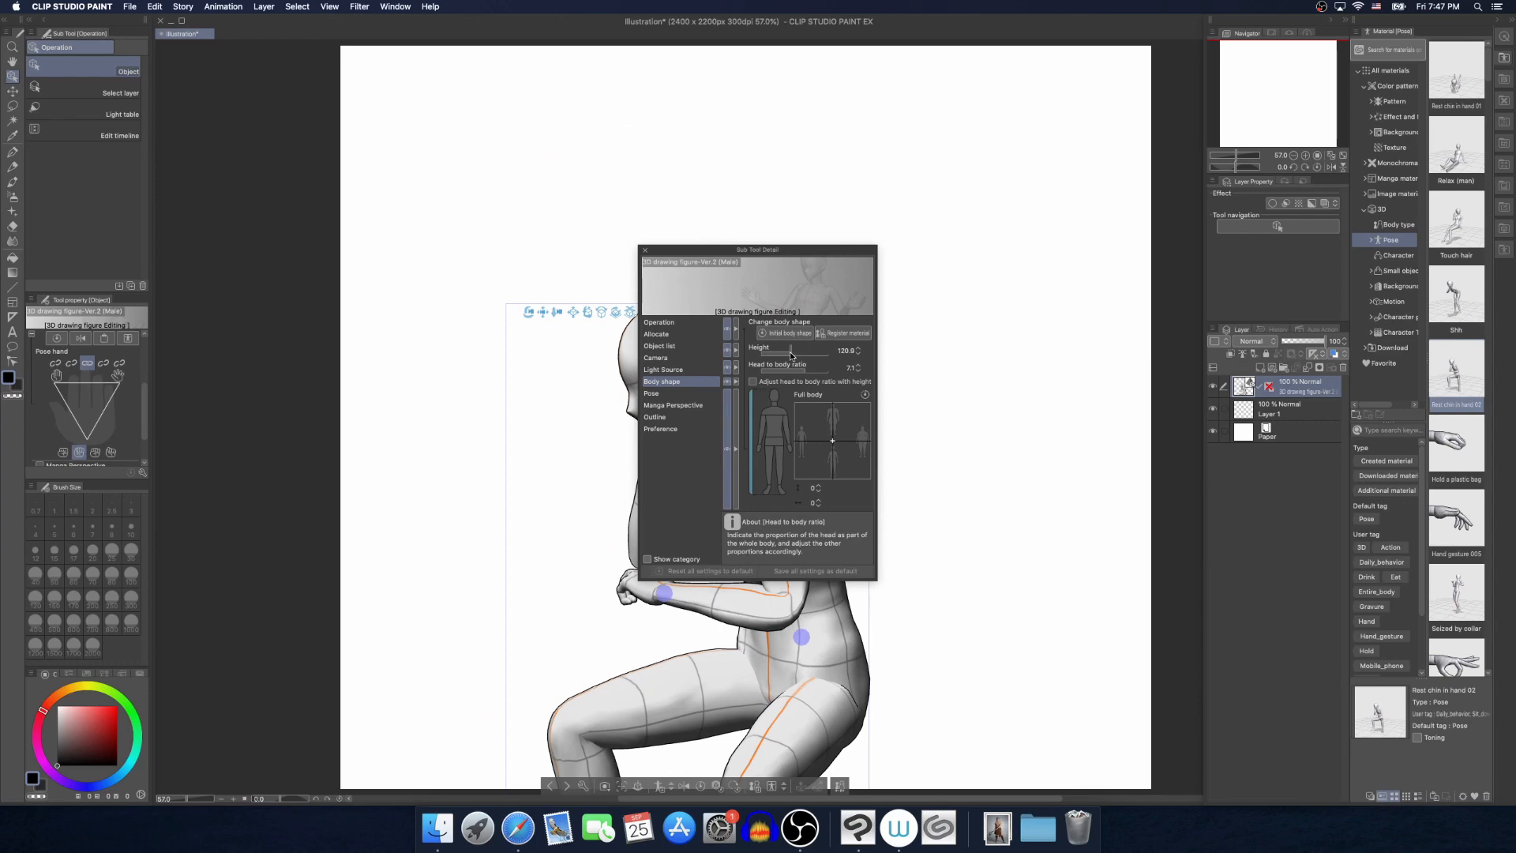
drag(747, 247, 855, 204)
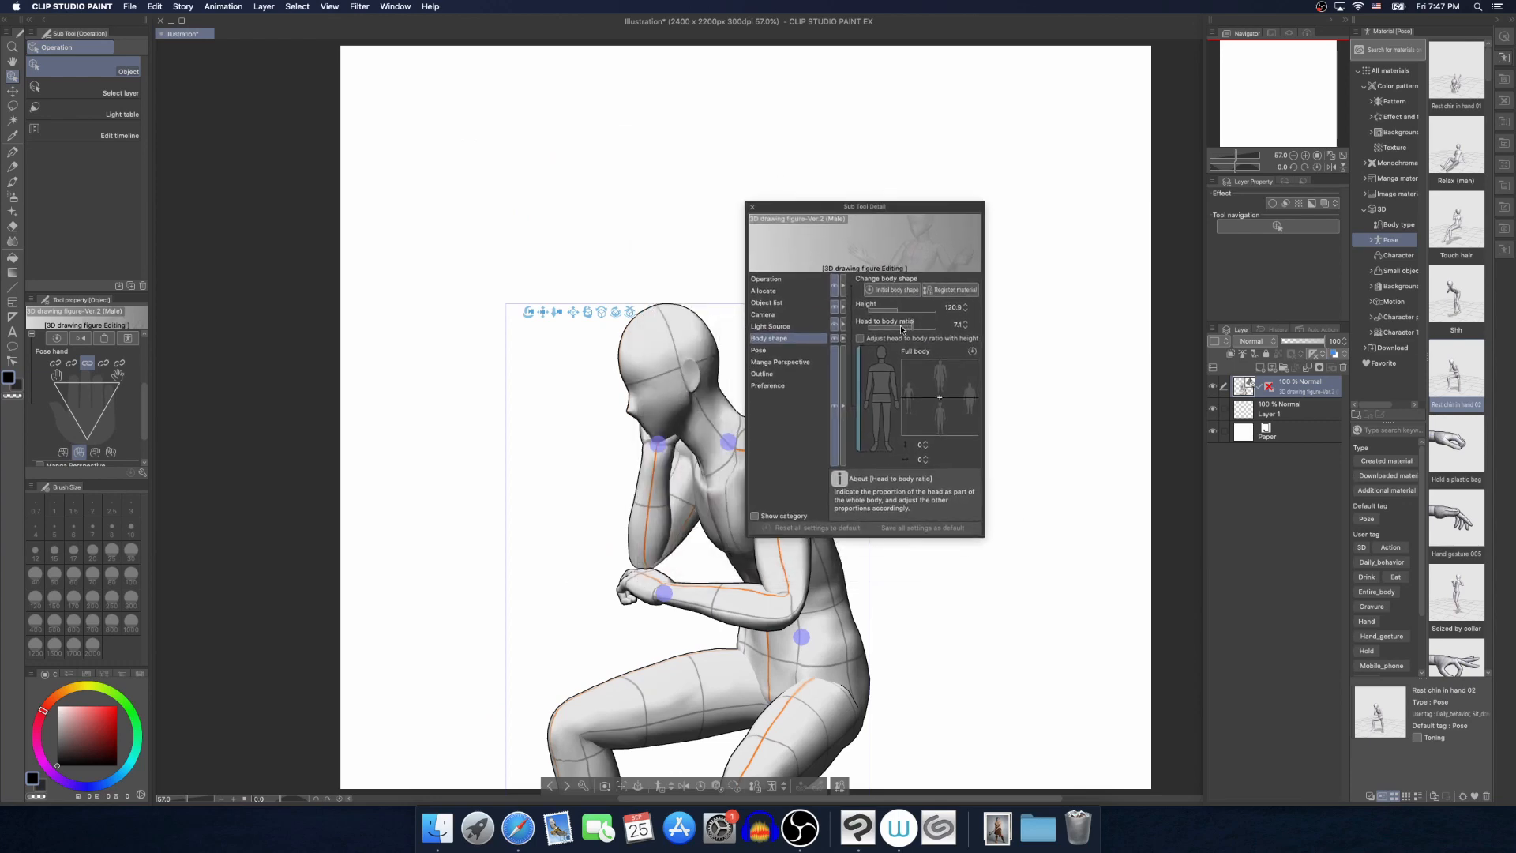
drag(901, 328, 908, 329)
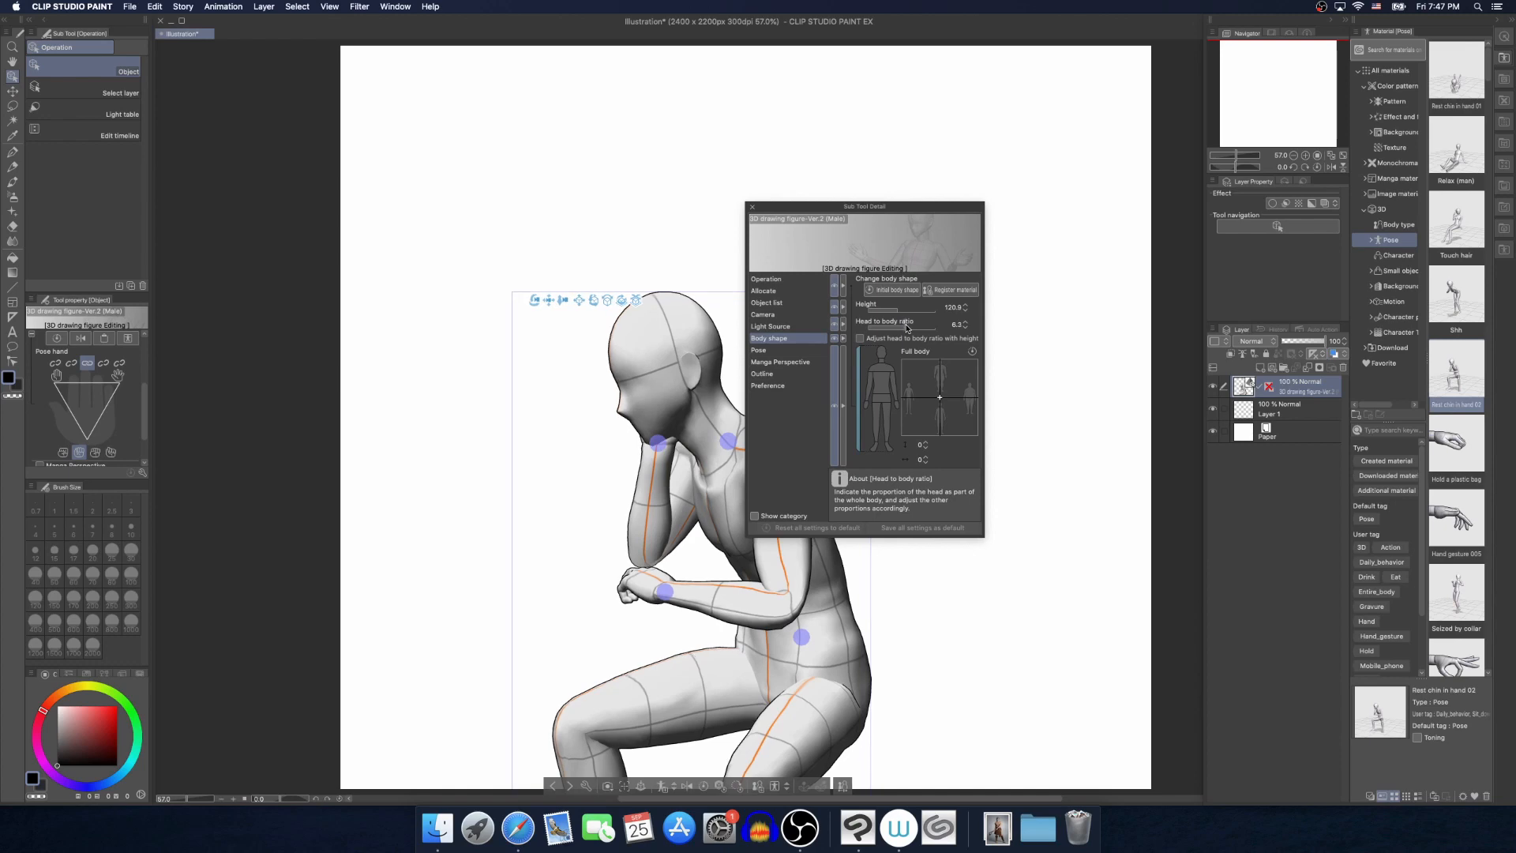
click(752, 208)
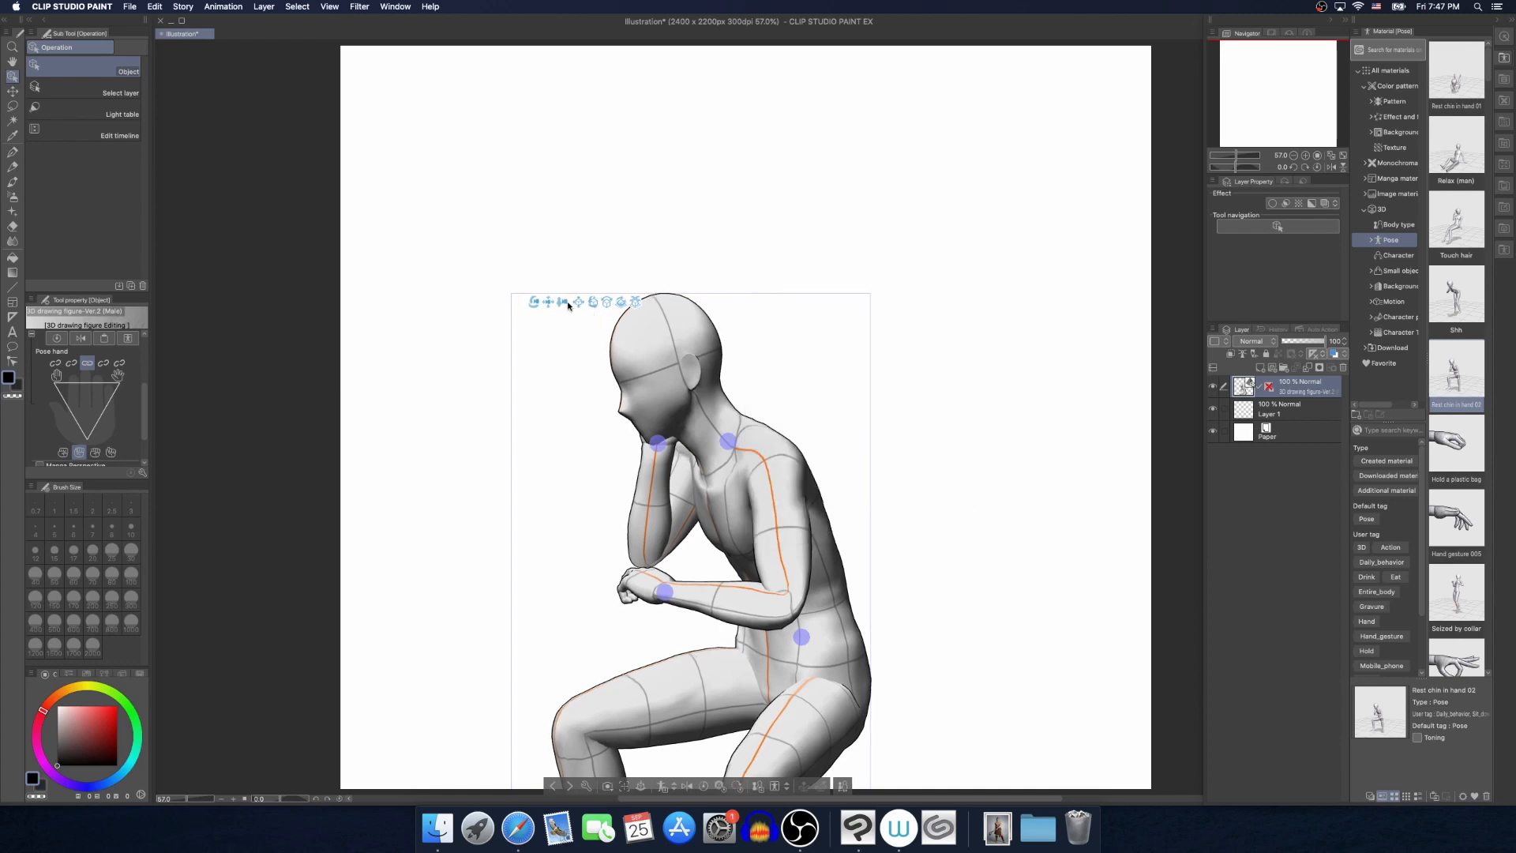
Examine the reshaped figure's head and shoulders up close from the side
drag(559, 304, 558, 403)
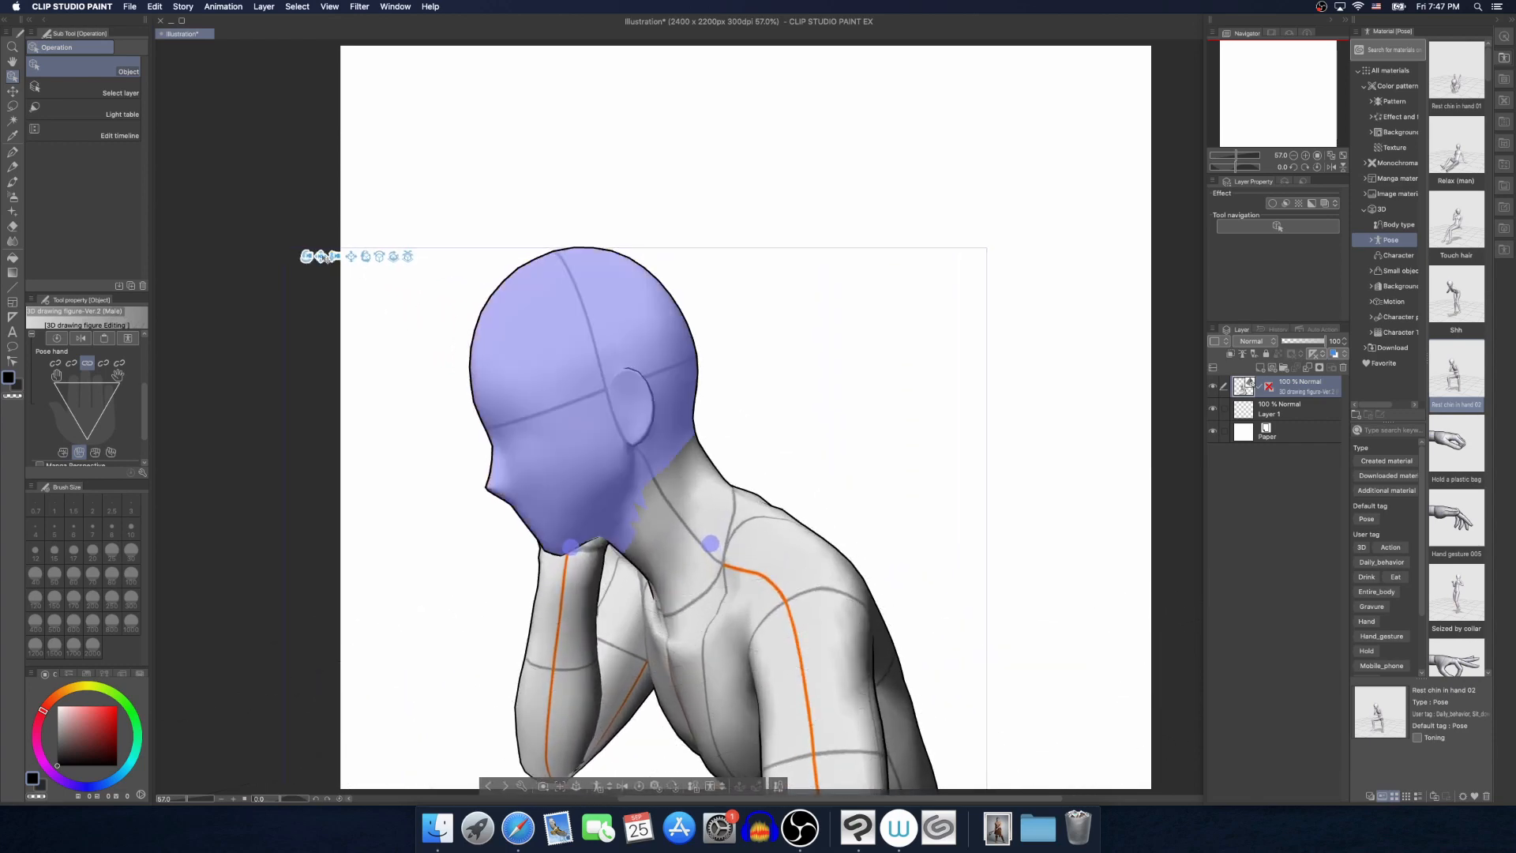
drag(305, 258, 503, 491)
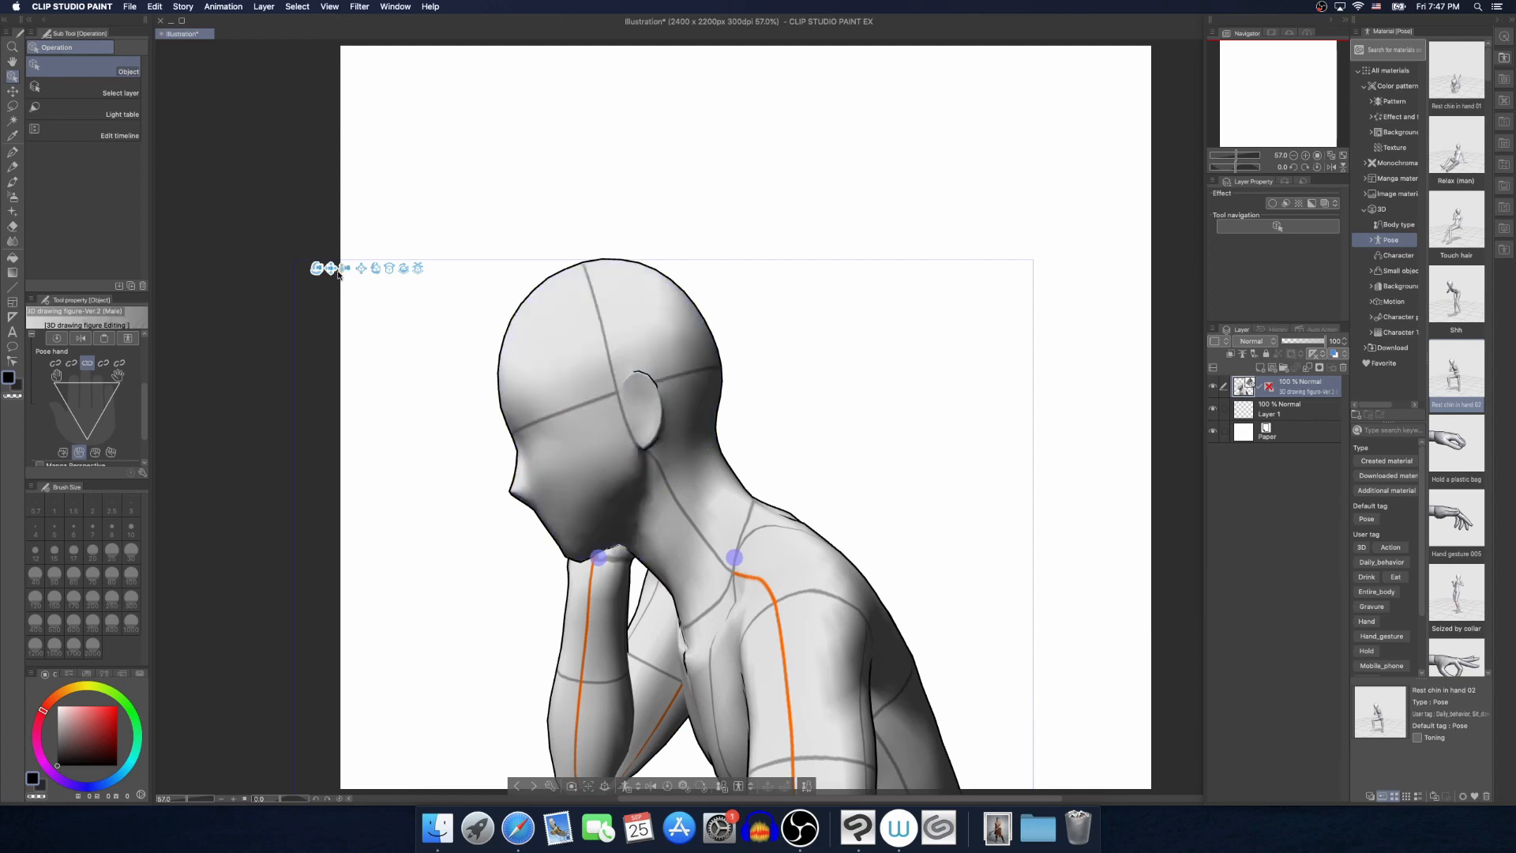
drag(346, 269, 338, 243)
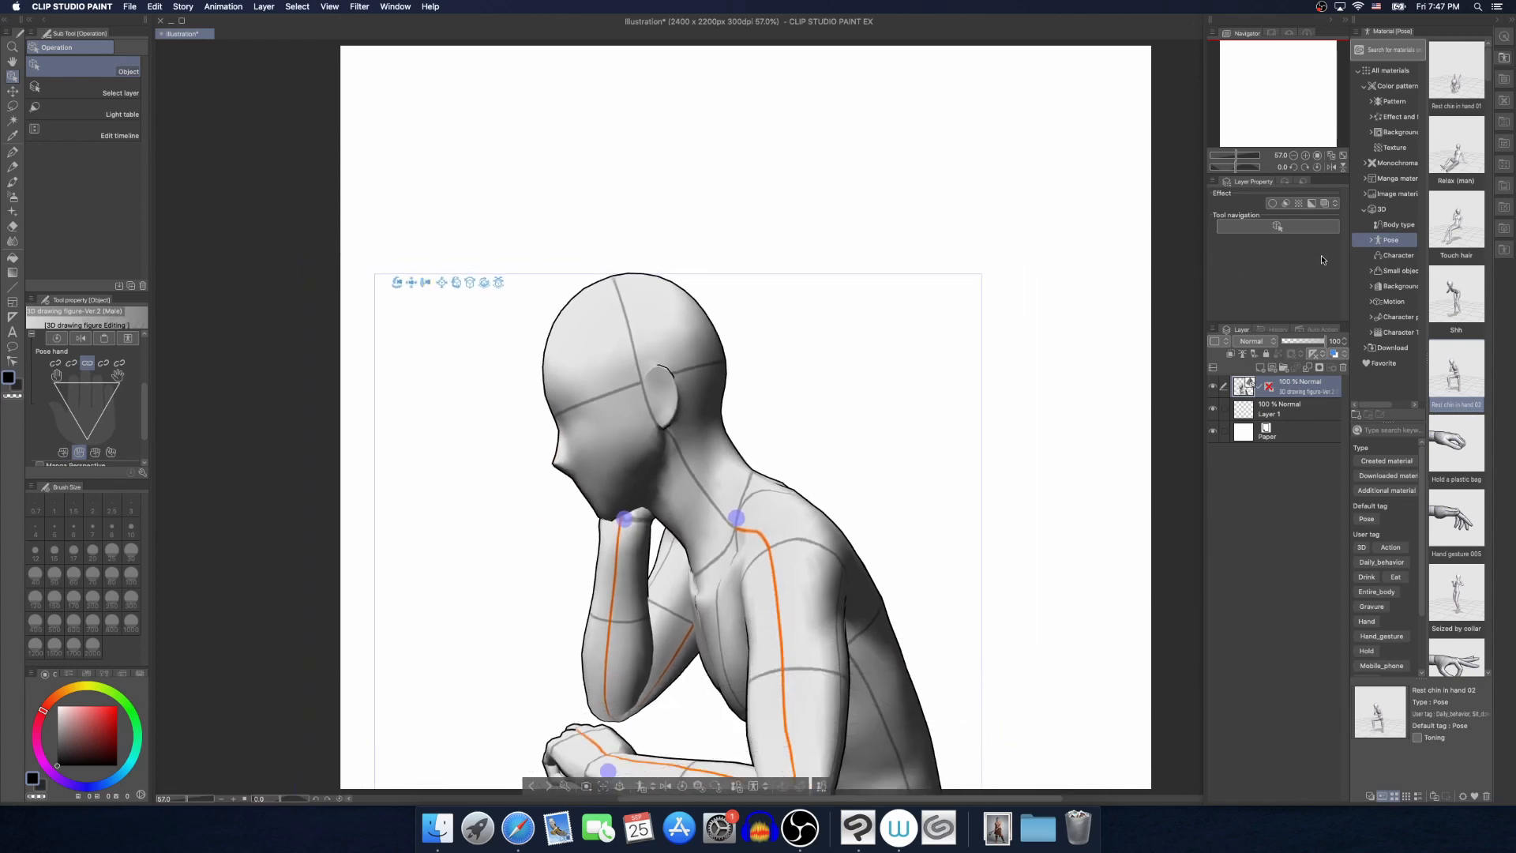
Delete the seated figure's layer and place the older 3D drawing figure (Male) body type on the canvas
click(1392, 222)
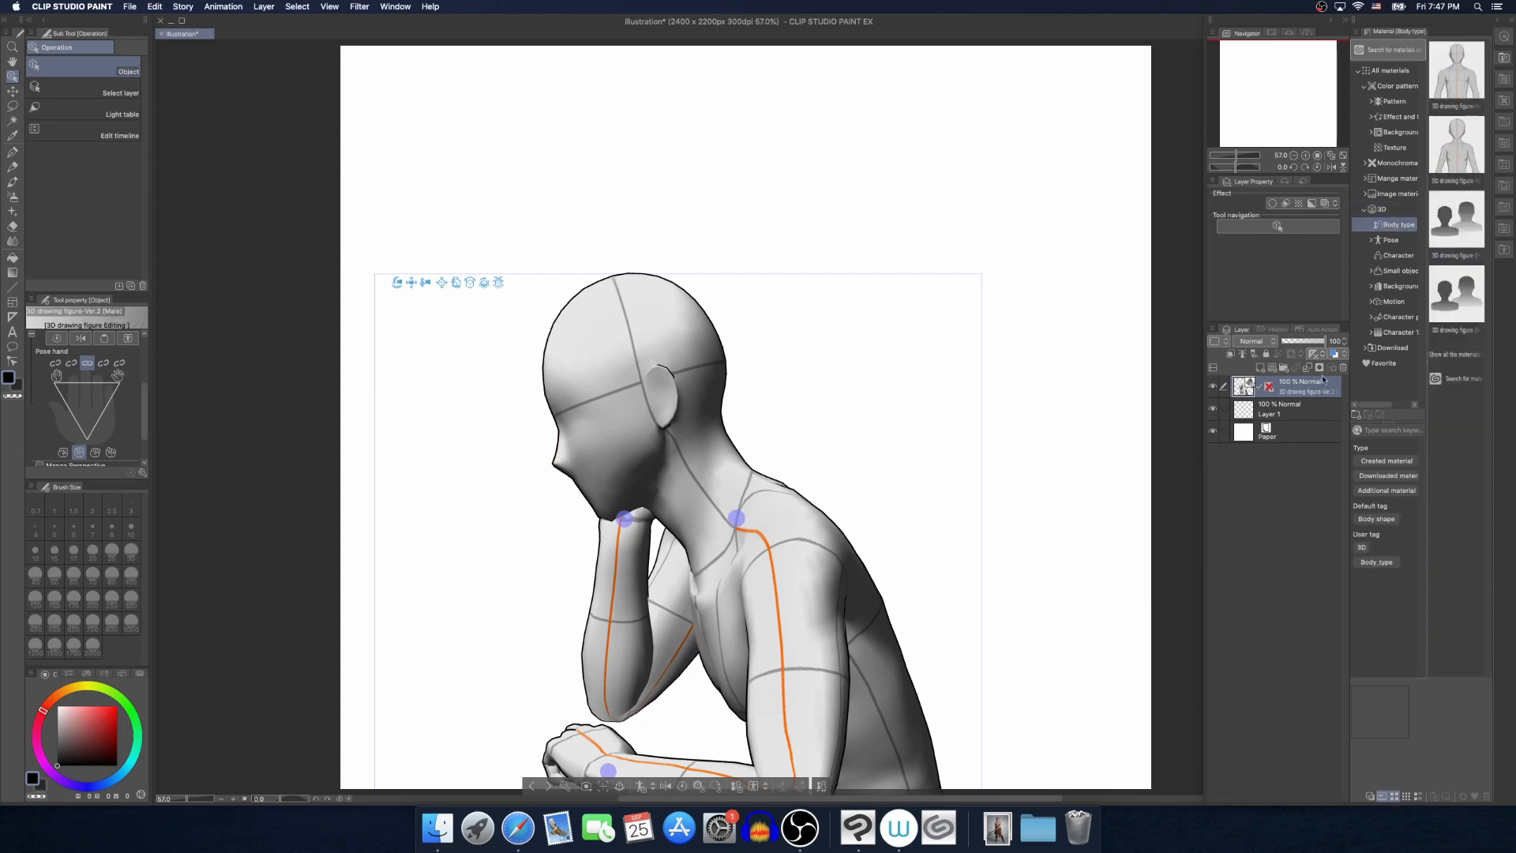
click(1344, 368)
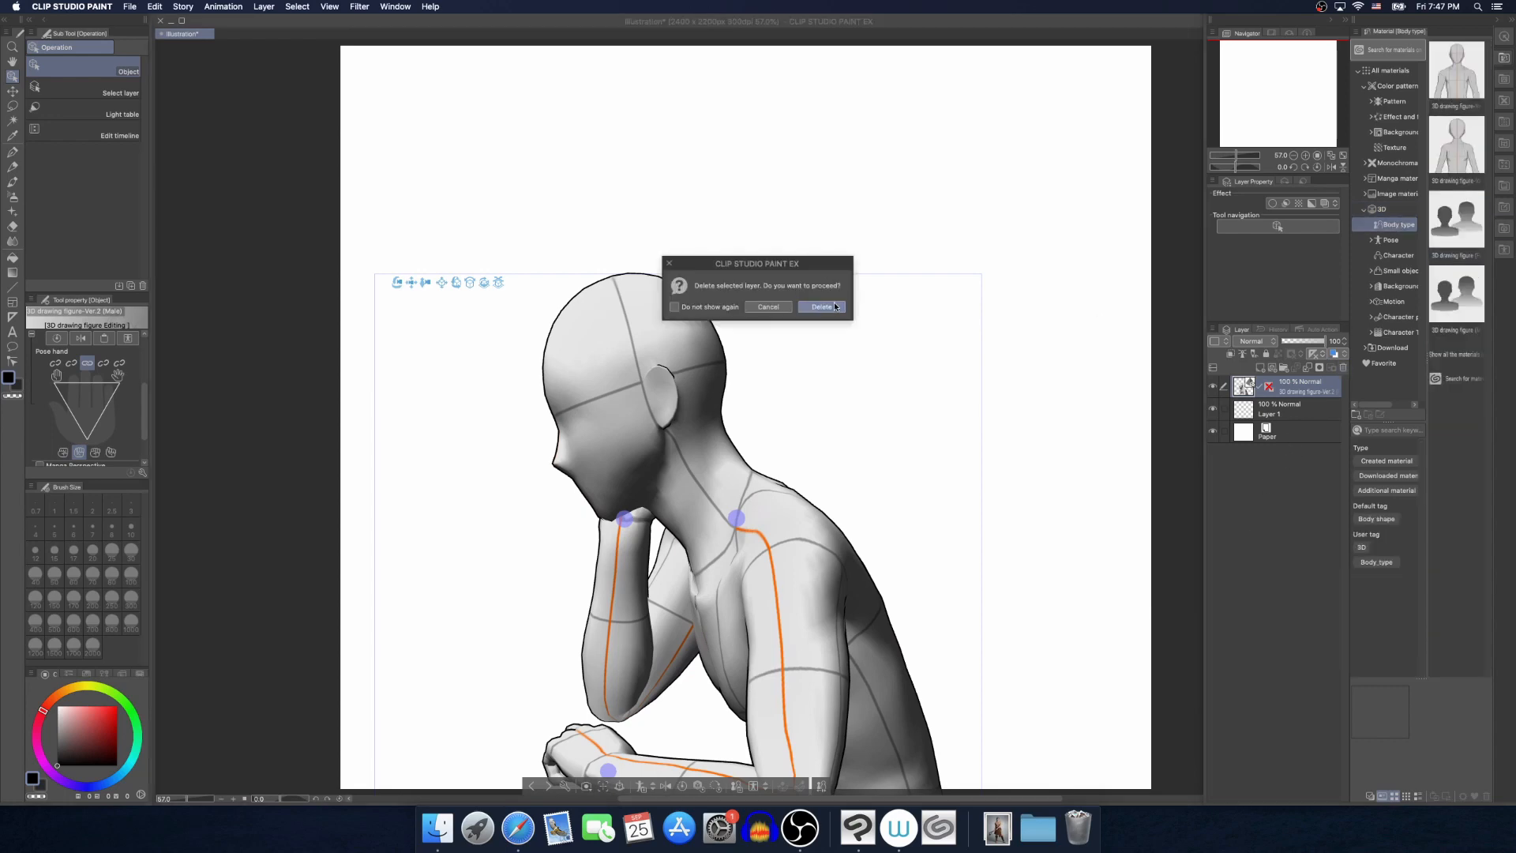
click(822, 306)
mouse_move(1457, 294)
mouse_down()
mouse_move(738, 394)
mouse_move(741, 381)
mouse_up()
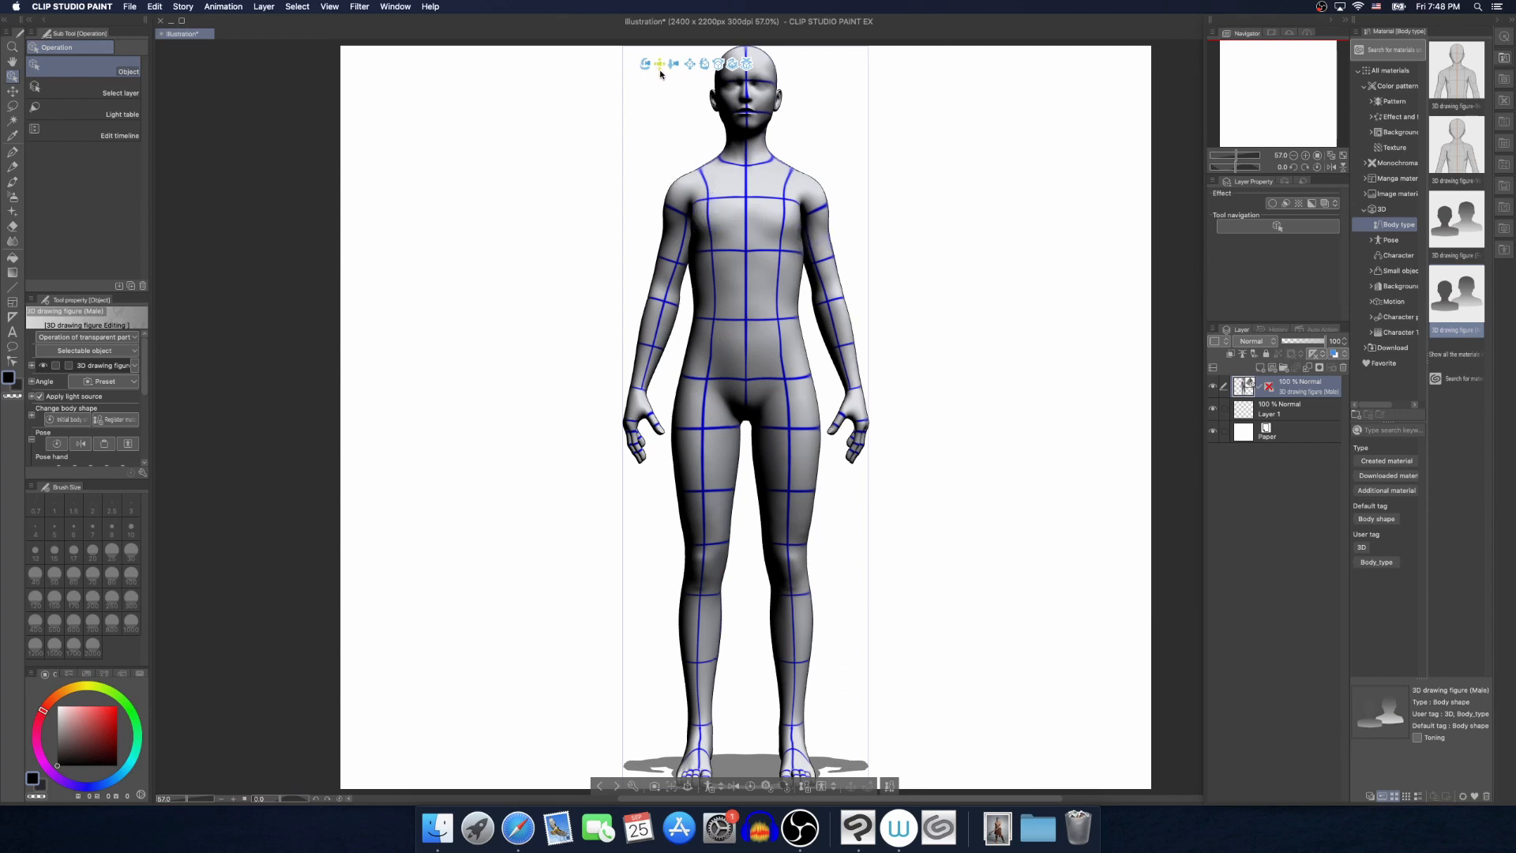
Examine the older male figure from the side, up close on the head, arm and torso
drag(661, 71, 431, 142)
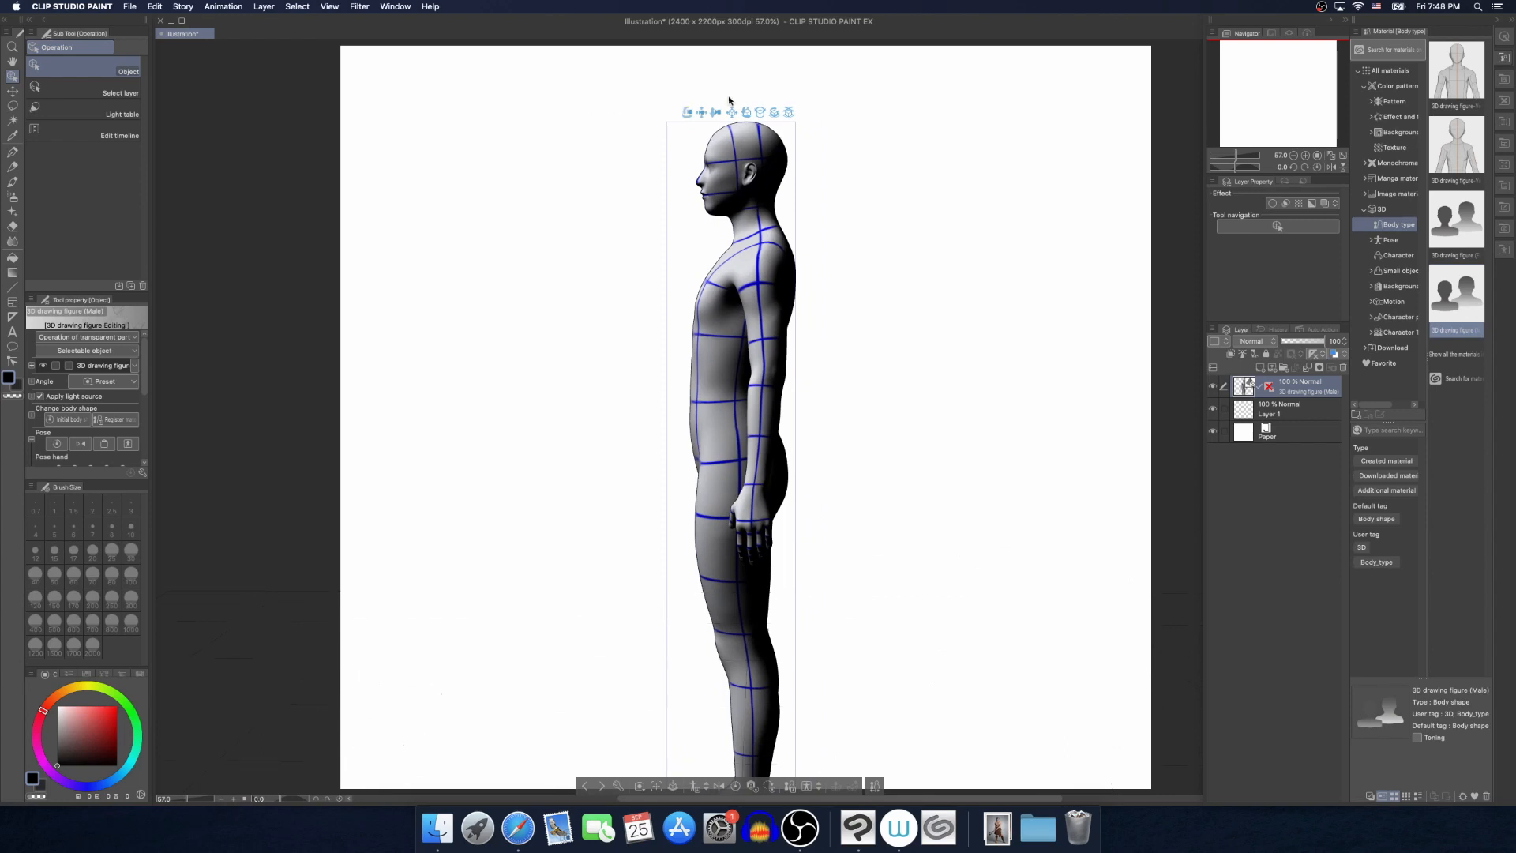
drag(716, 112, 699, 198)
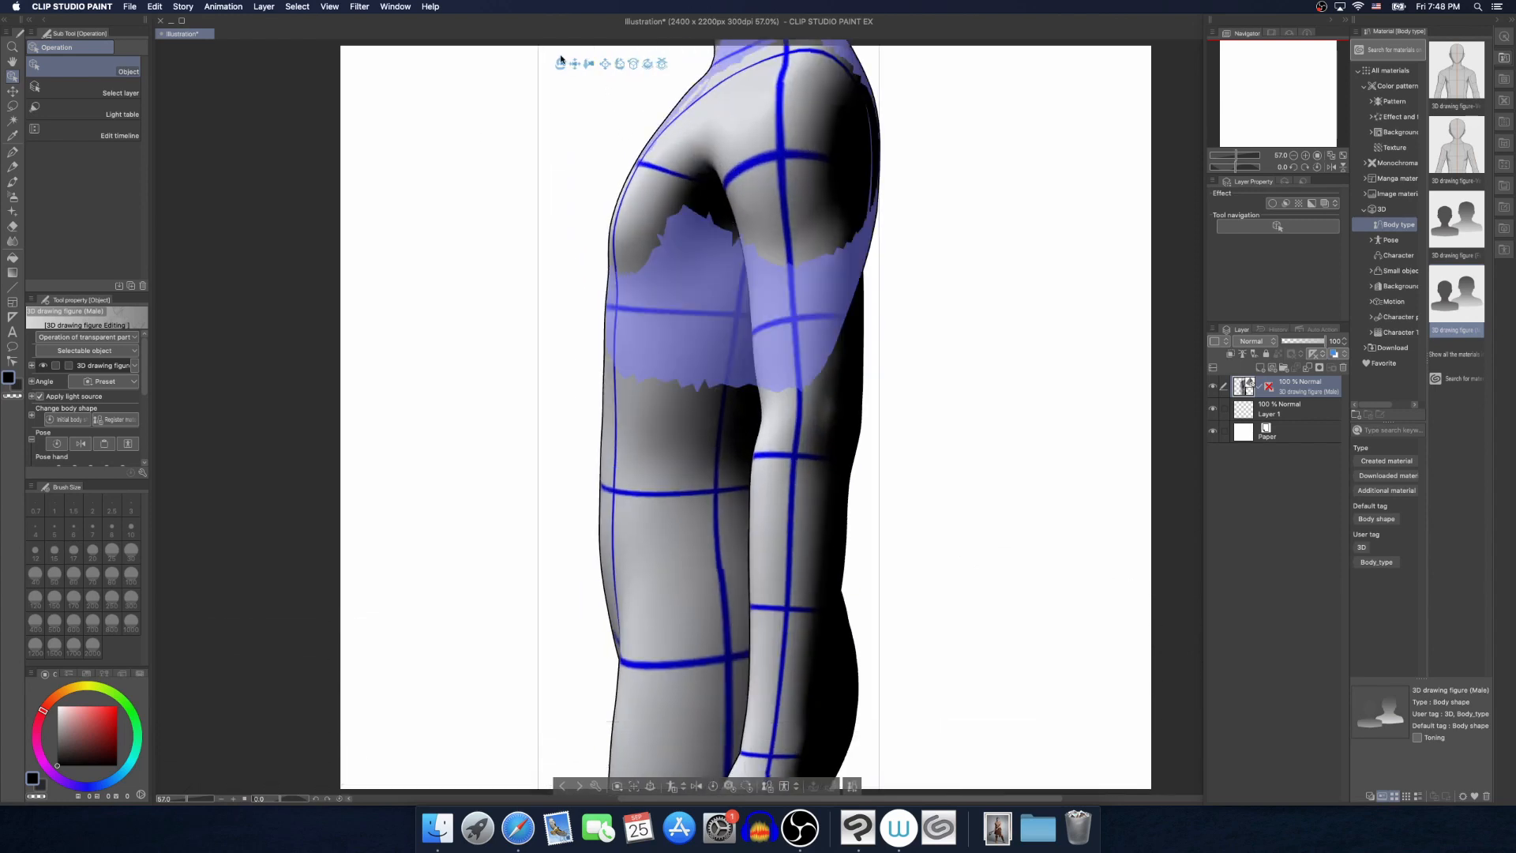
drag(584, 213, 594, 379)
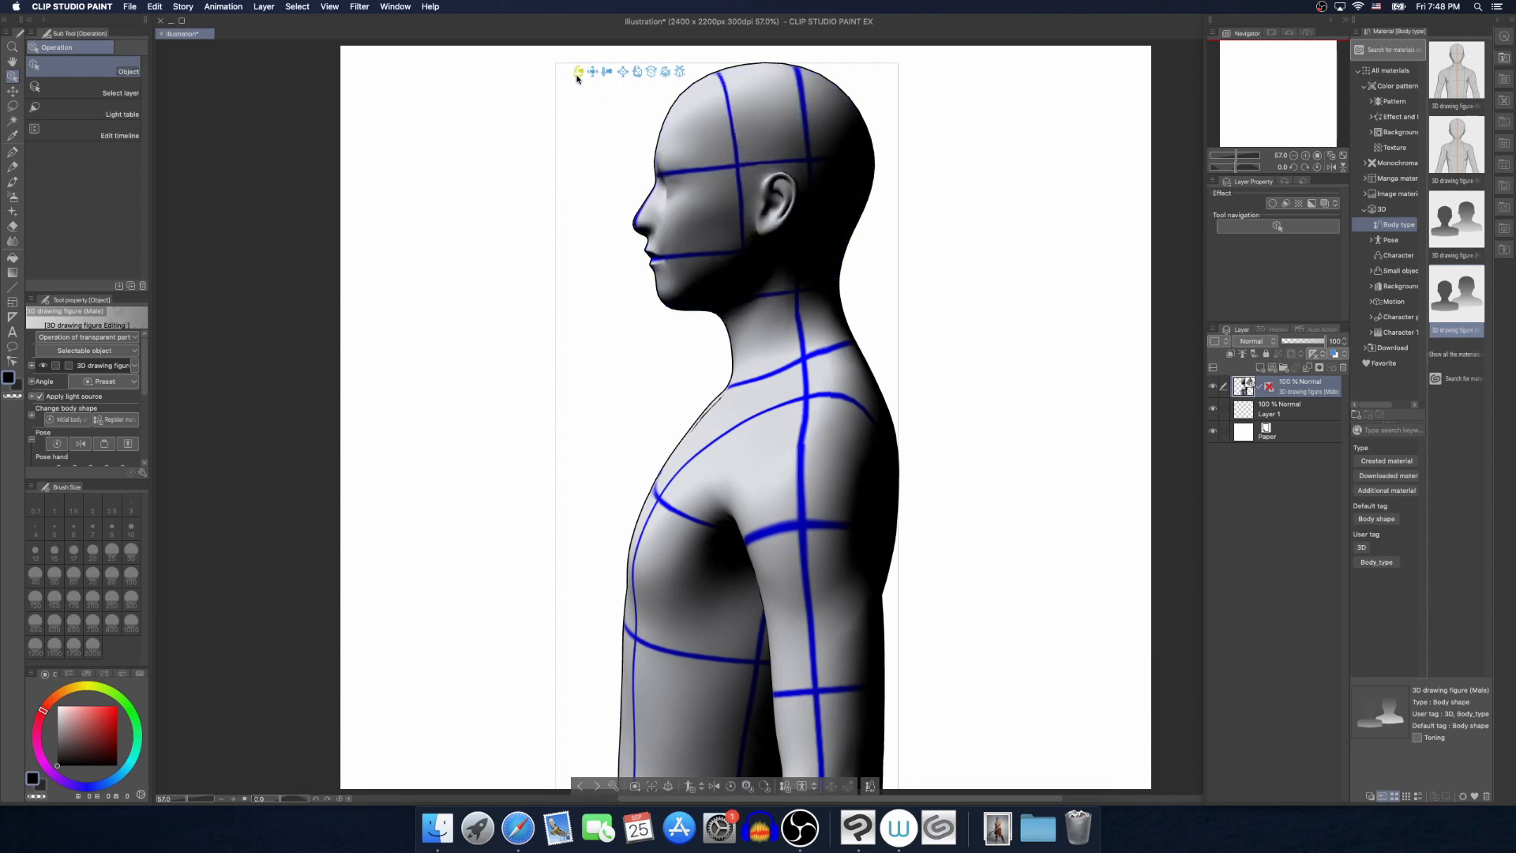
drag(583, 79, 637, 111)
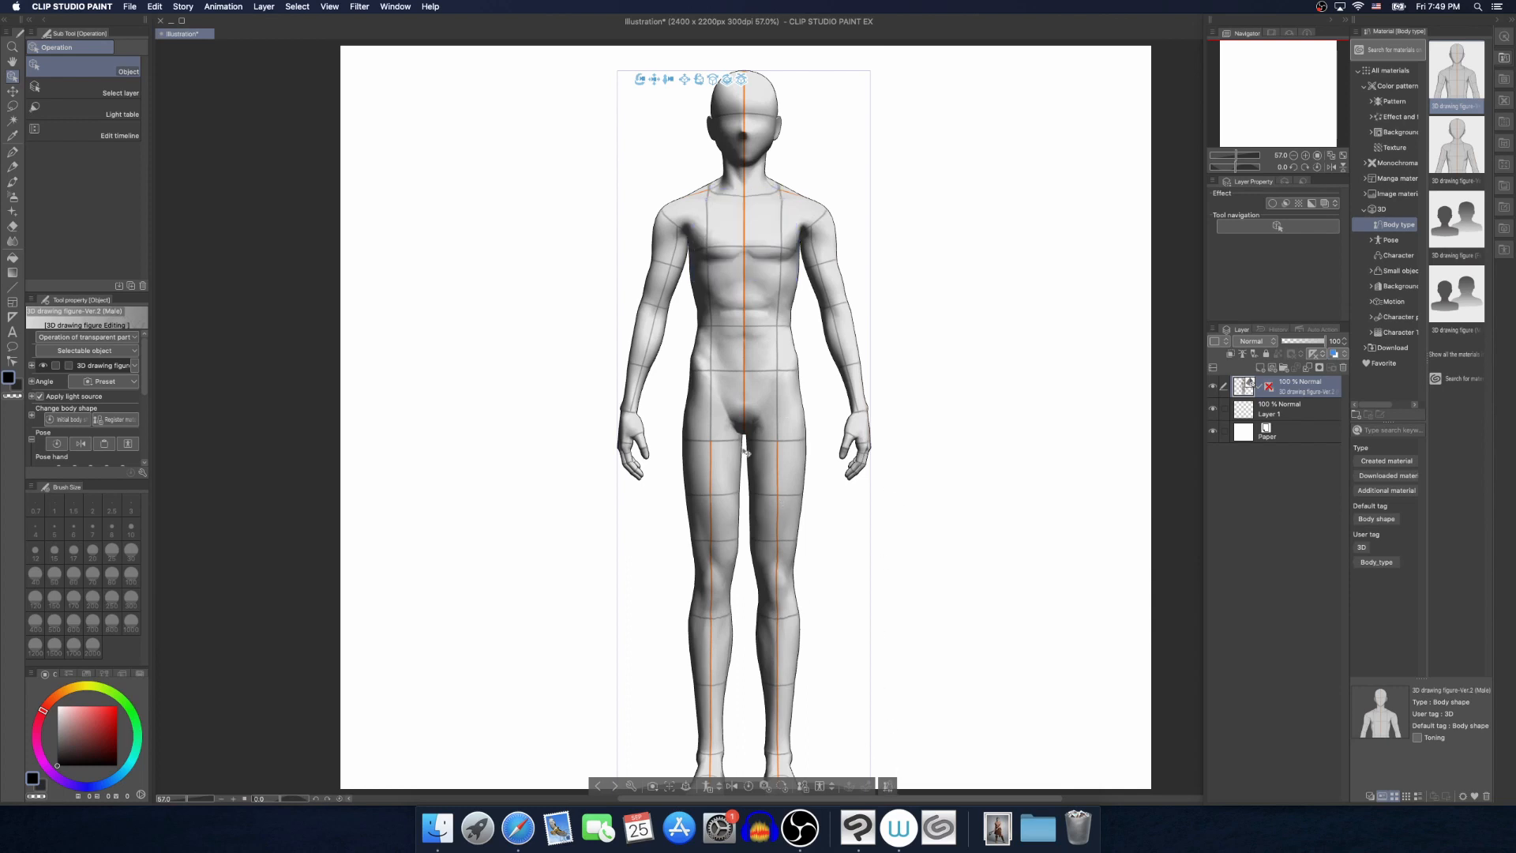
Set the Ver.2 male figure's height to about 199 and raise the figure vertically until its feet show within the canvas
click(888, 787)
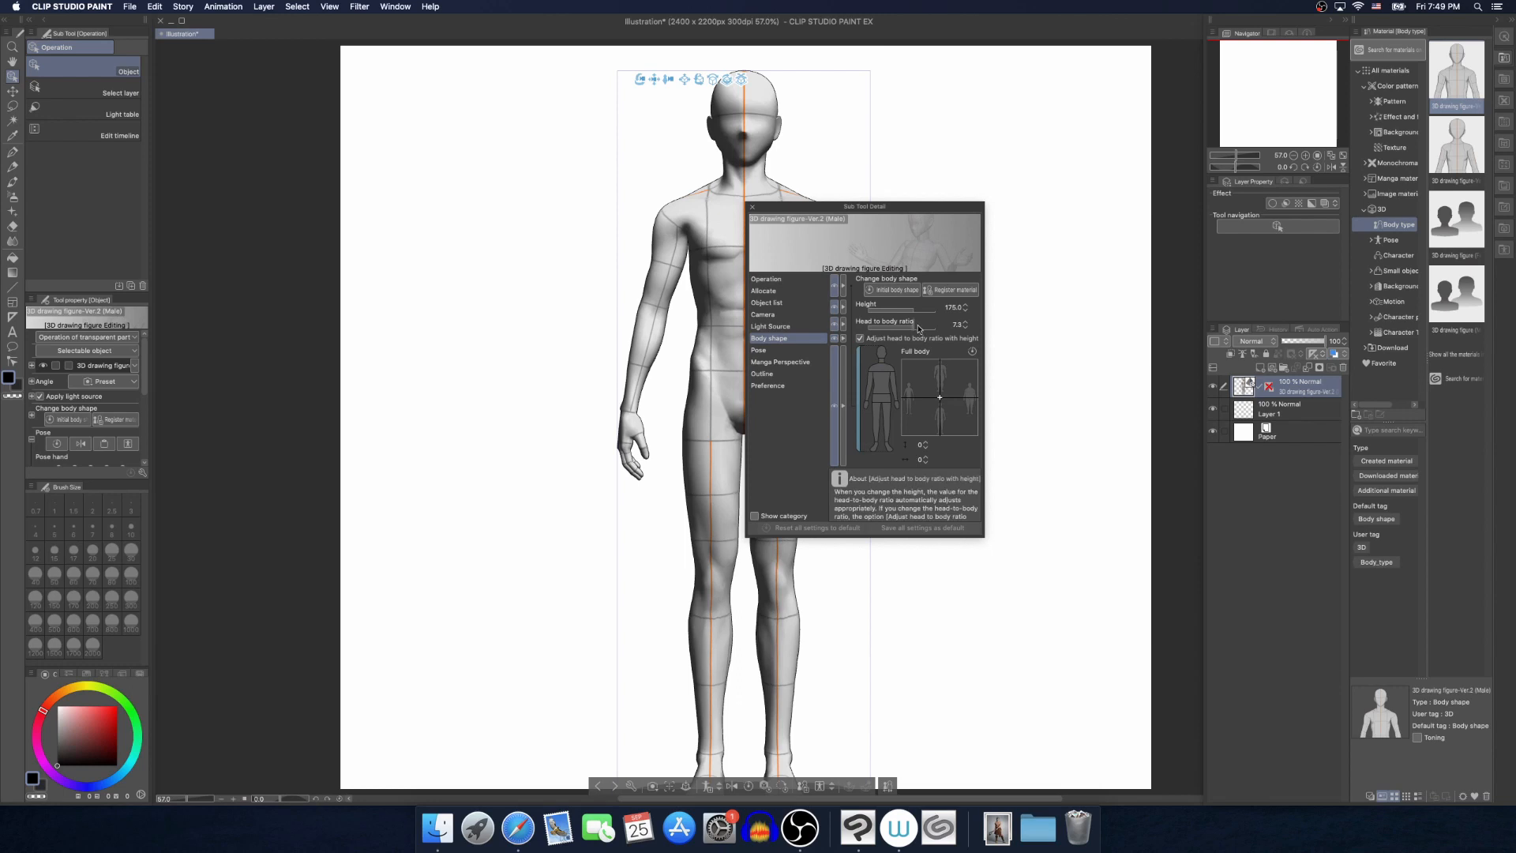
drag(904, 310, 921, 315)
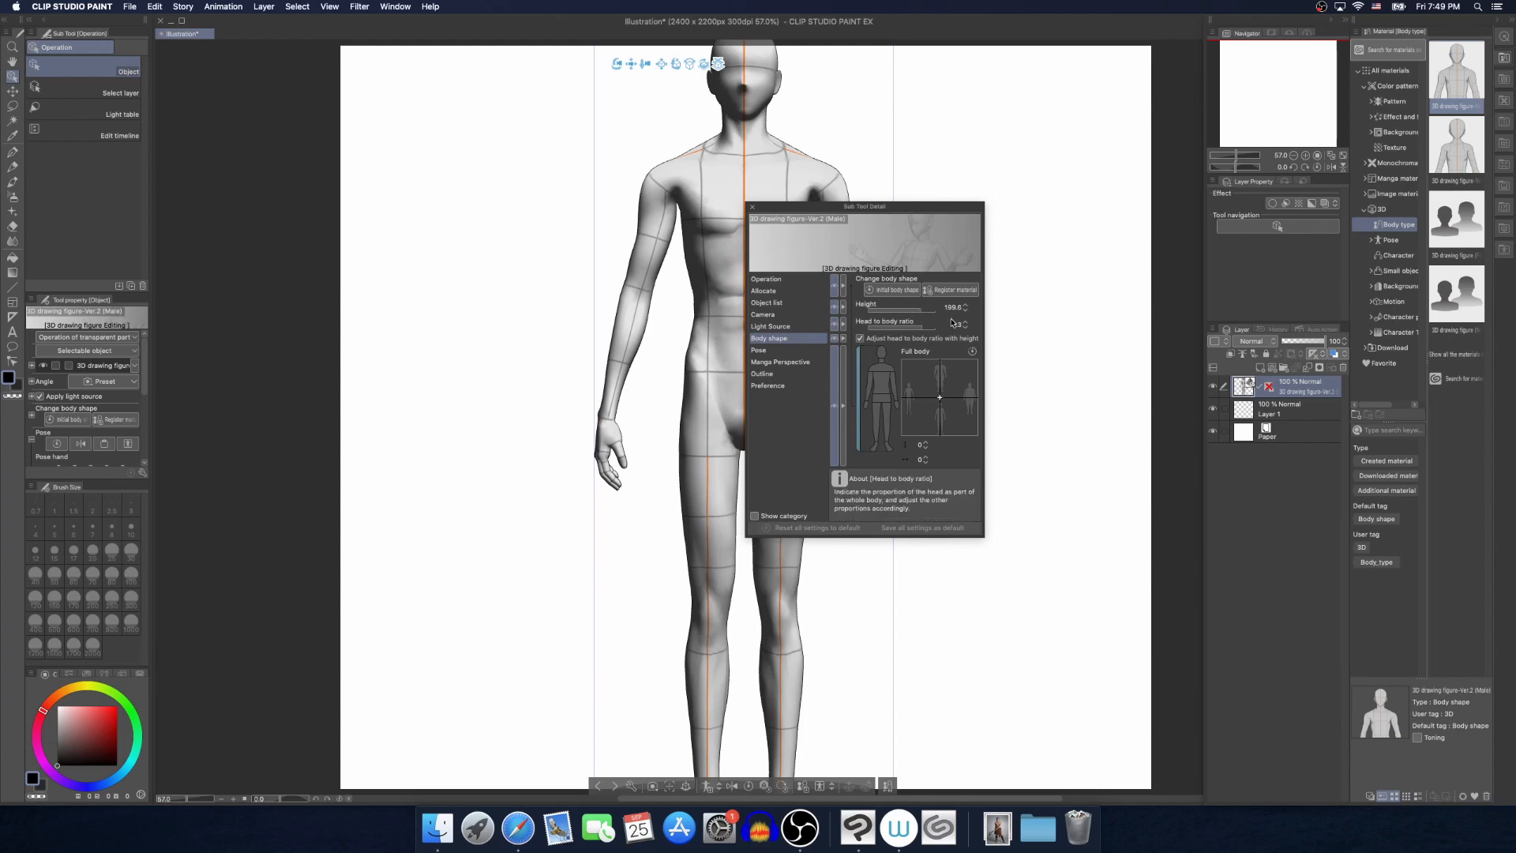
click(751, 208)
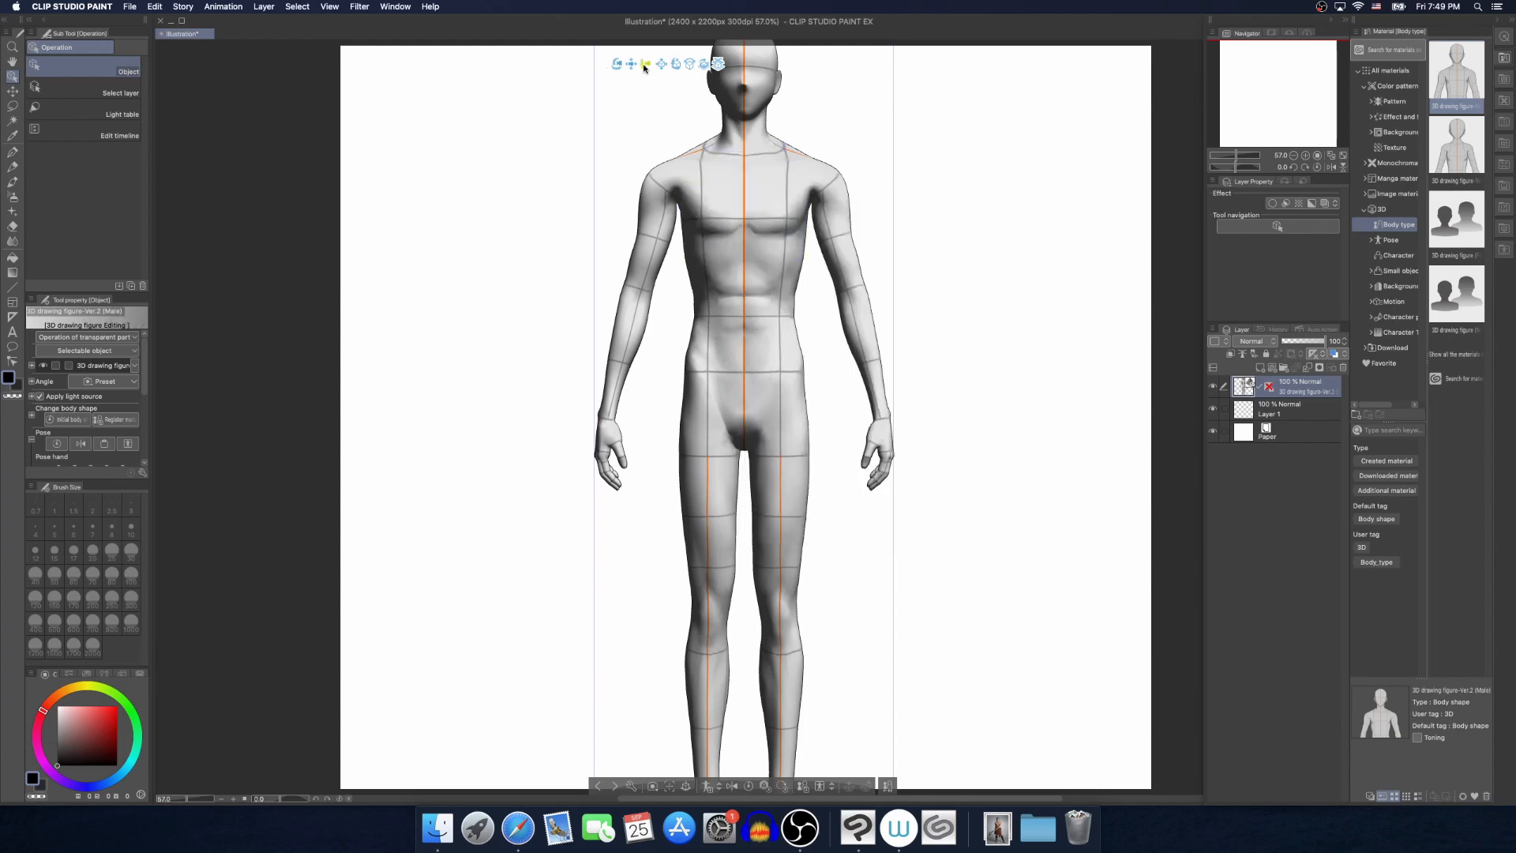
drag(645, 68, 640, 53)
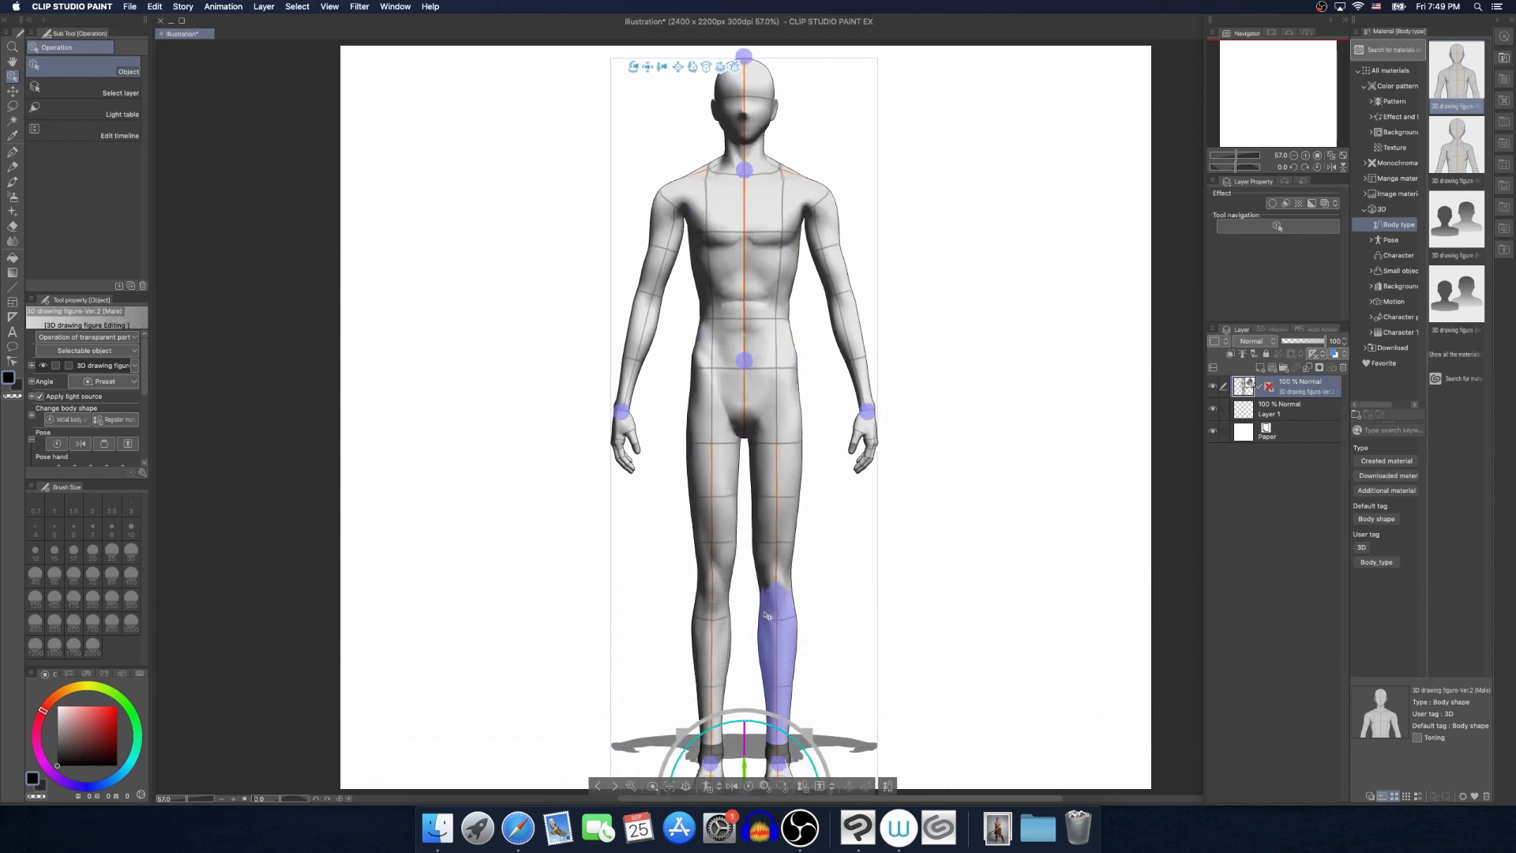
drag(749, 756, 744, 725)
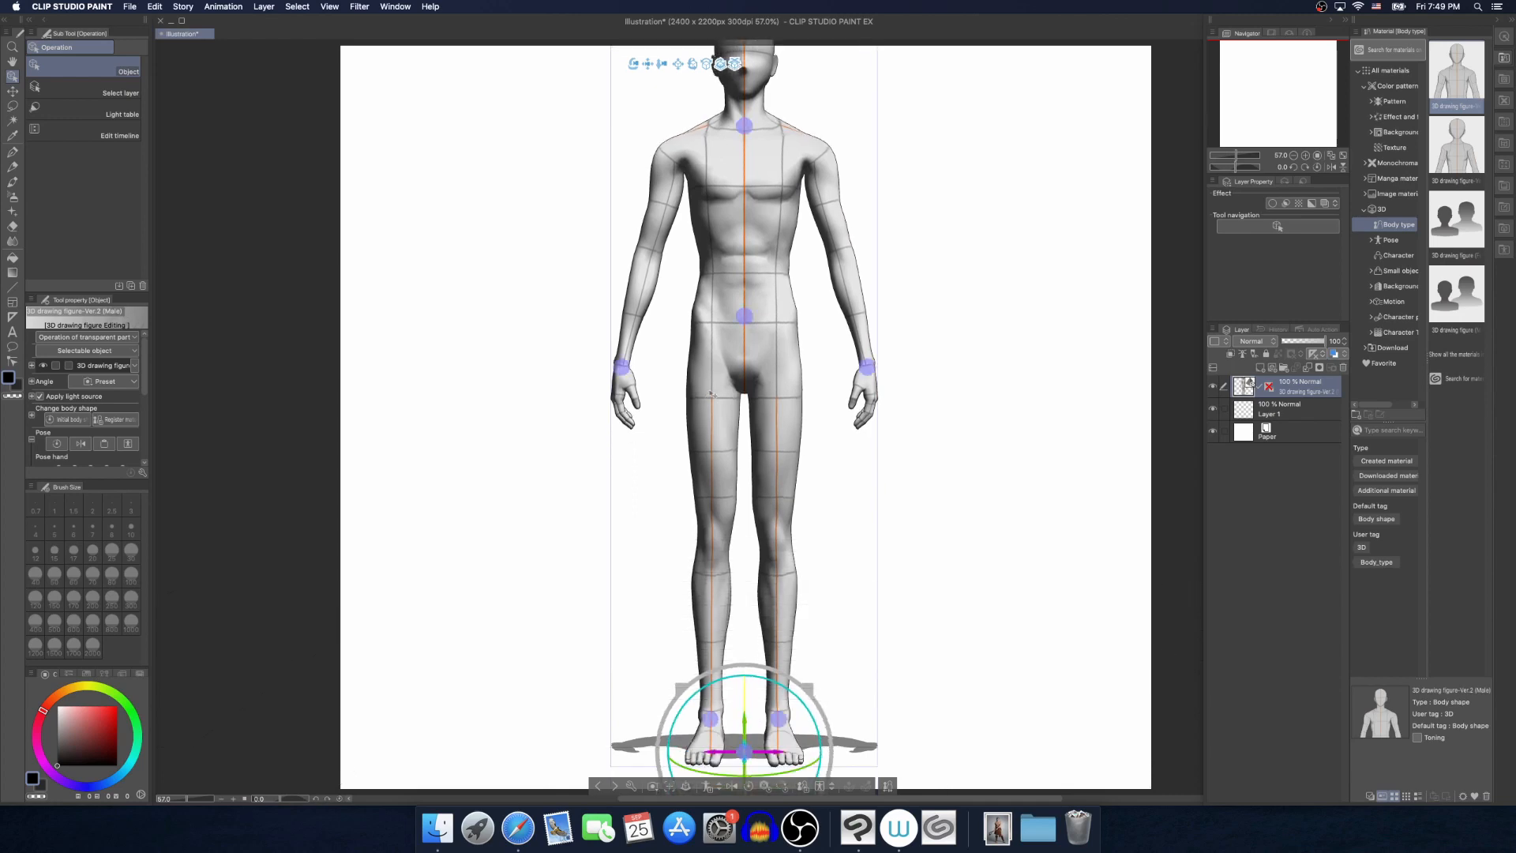
Lengthen the standing figure's neck in the body shape settings, with a length value of 17 and a width value of 1
drag(647, 66, 657, 144)
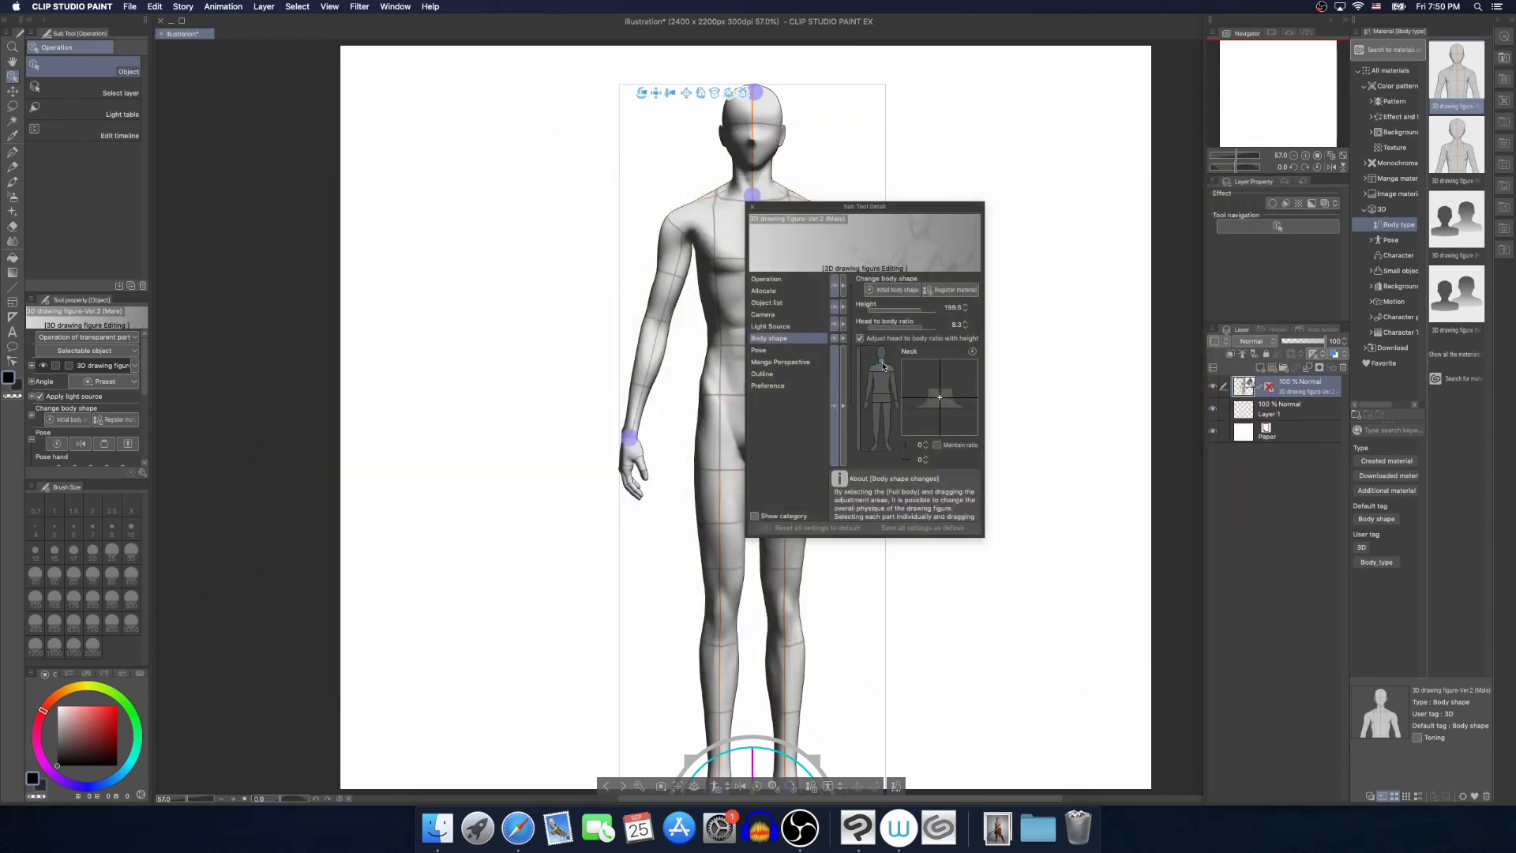
drag(937, 393, 940, 383)
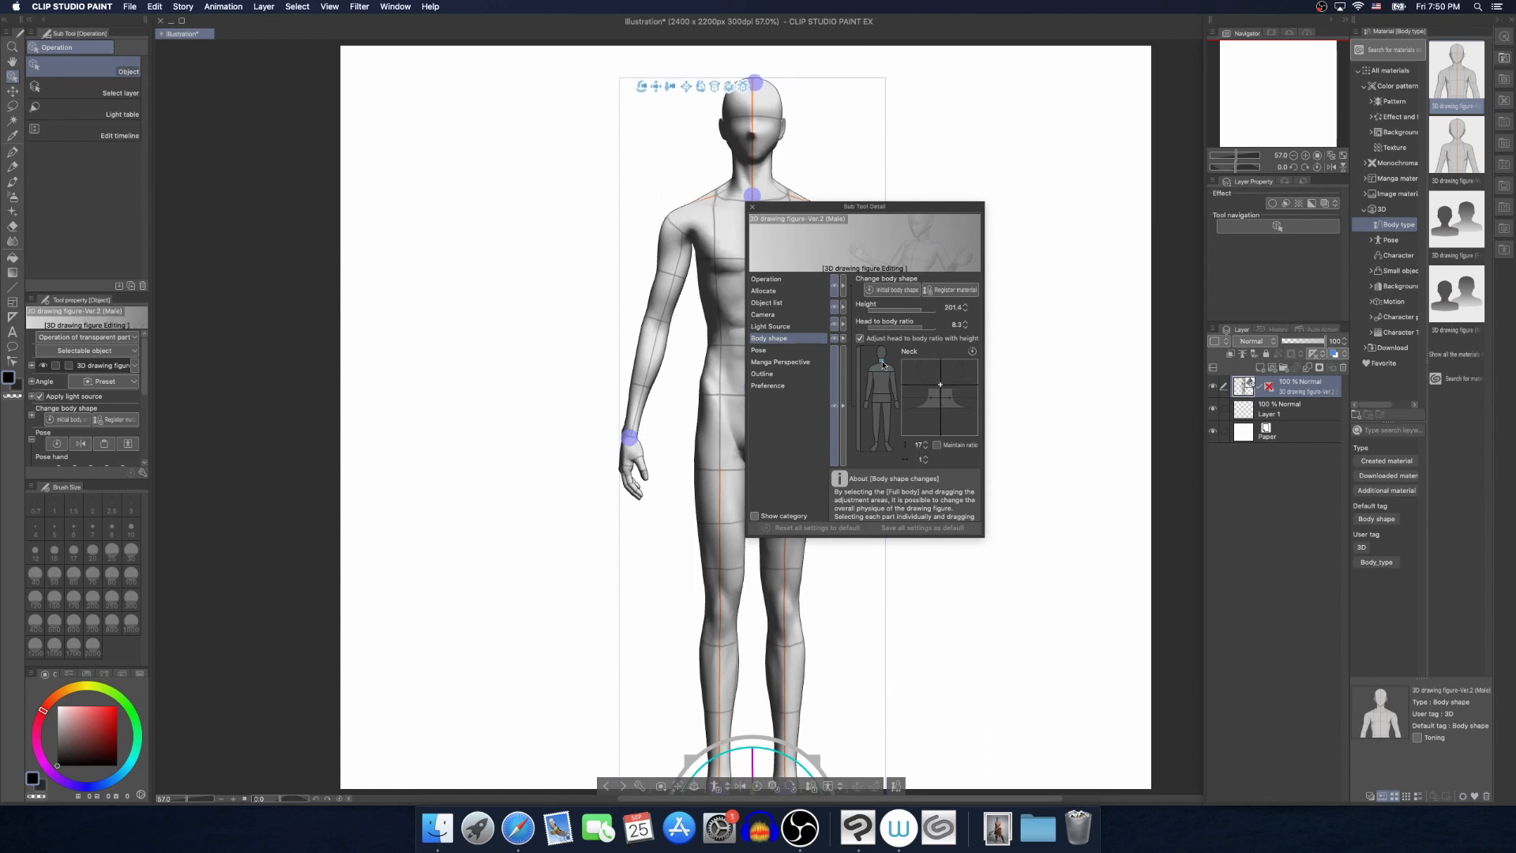
click(753, 208)
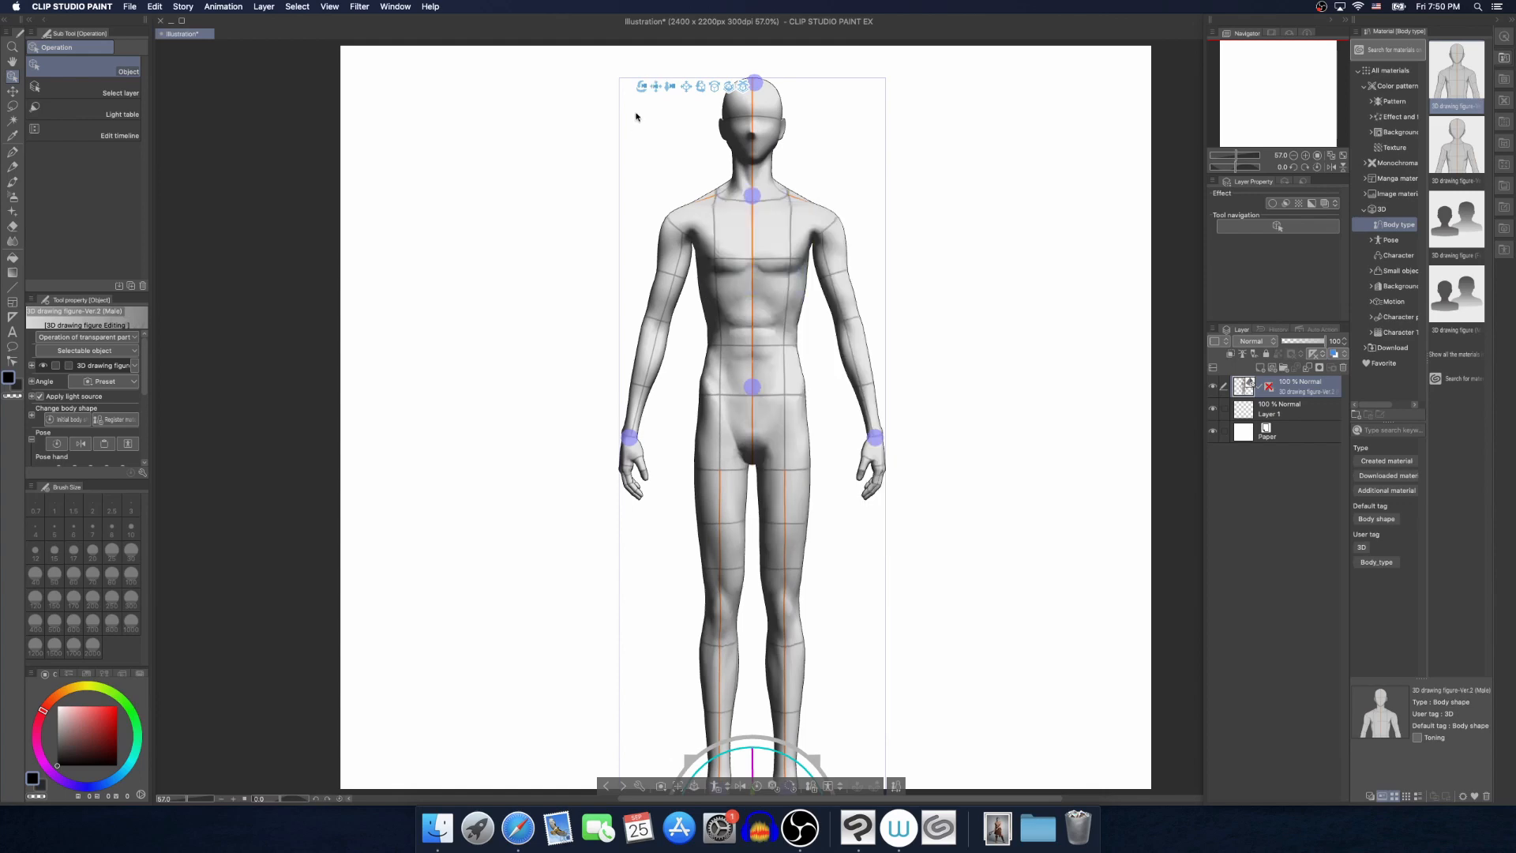
Reshape the standing figure's full body in the body shape settings to a heavier build with a rounded belly
drag(640, 91, 579, 145)
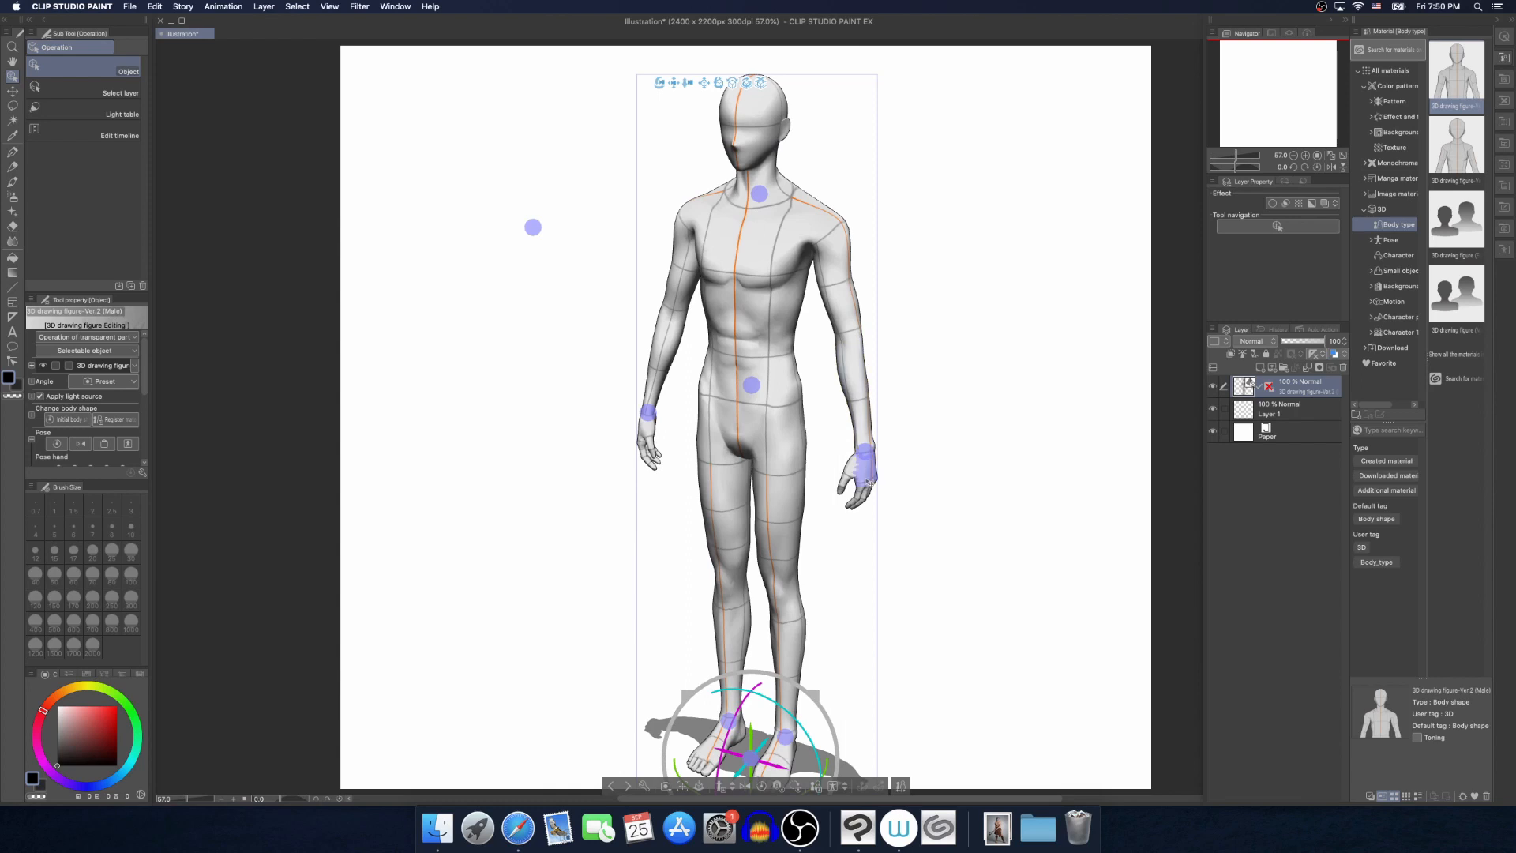
click(867, 481)
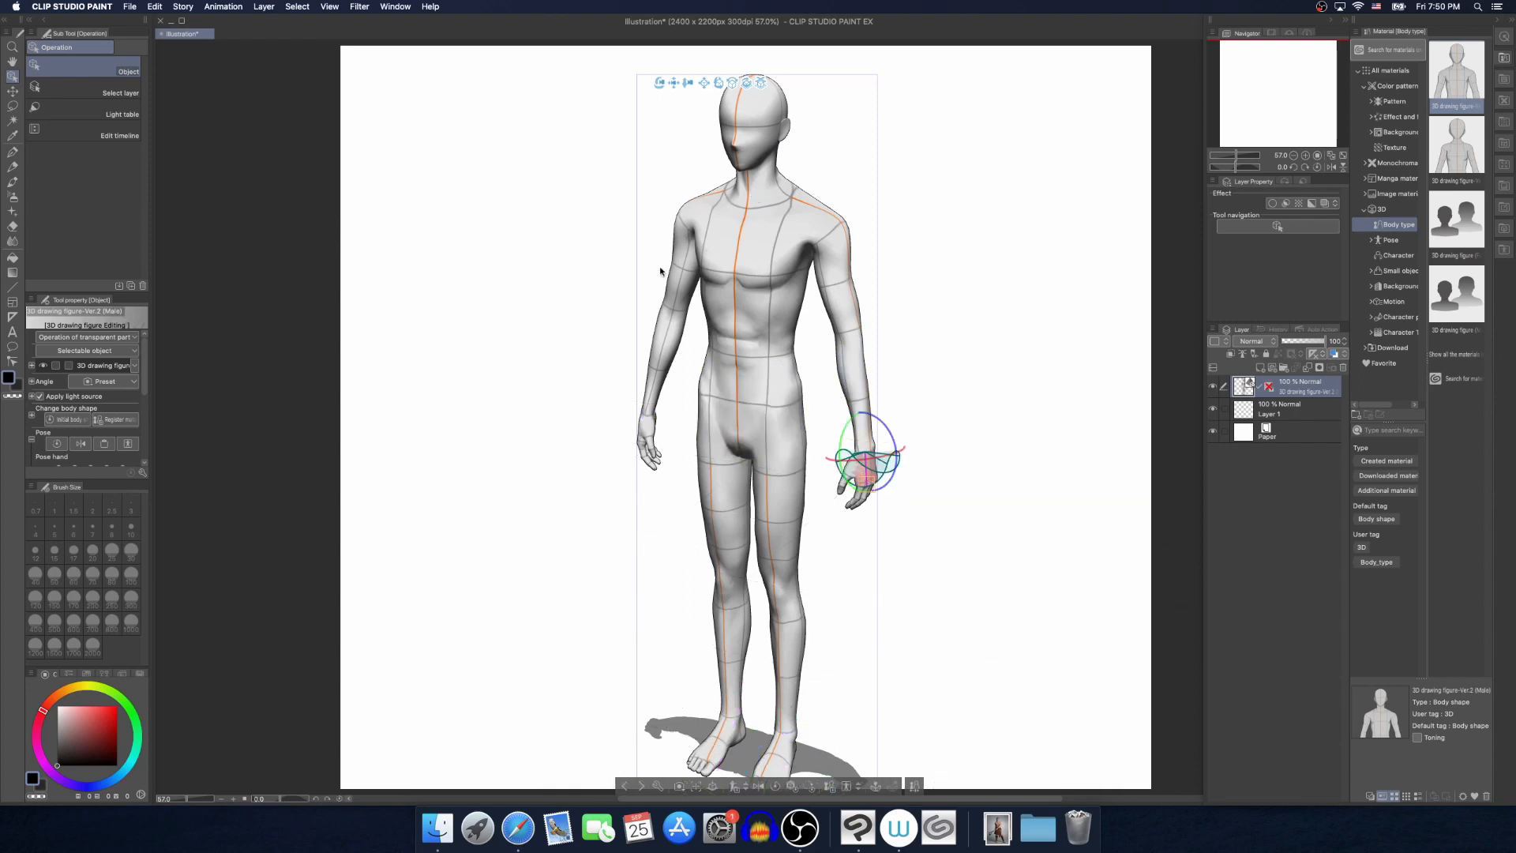
click(32, 415)
scroll(44, 365, down, 3)
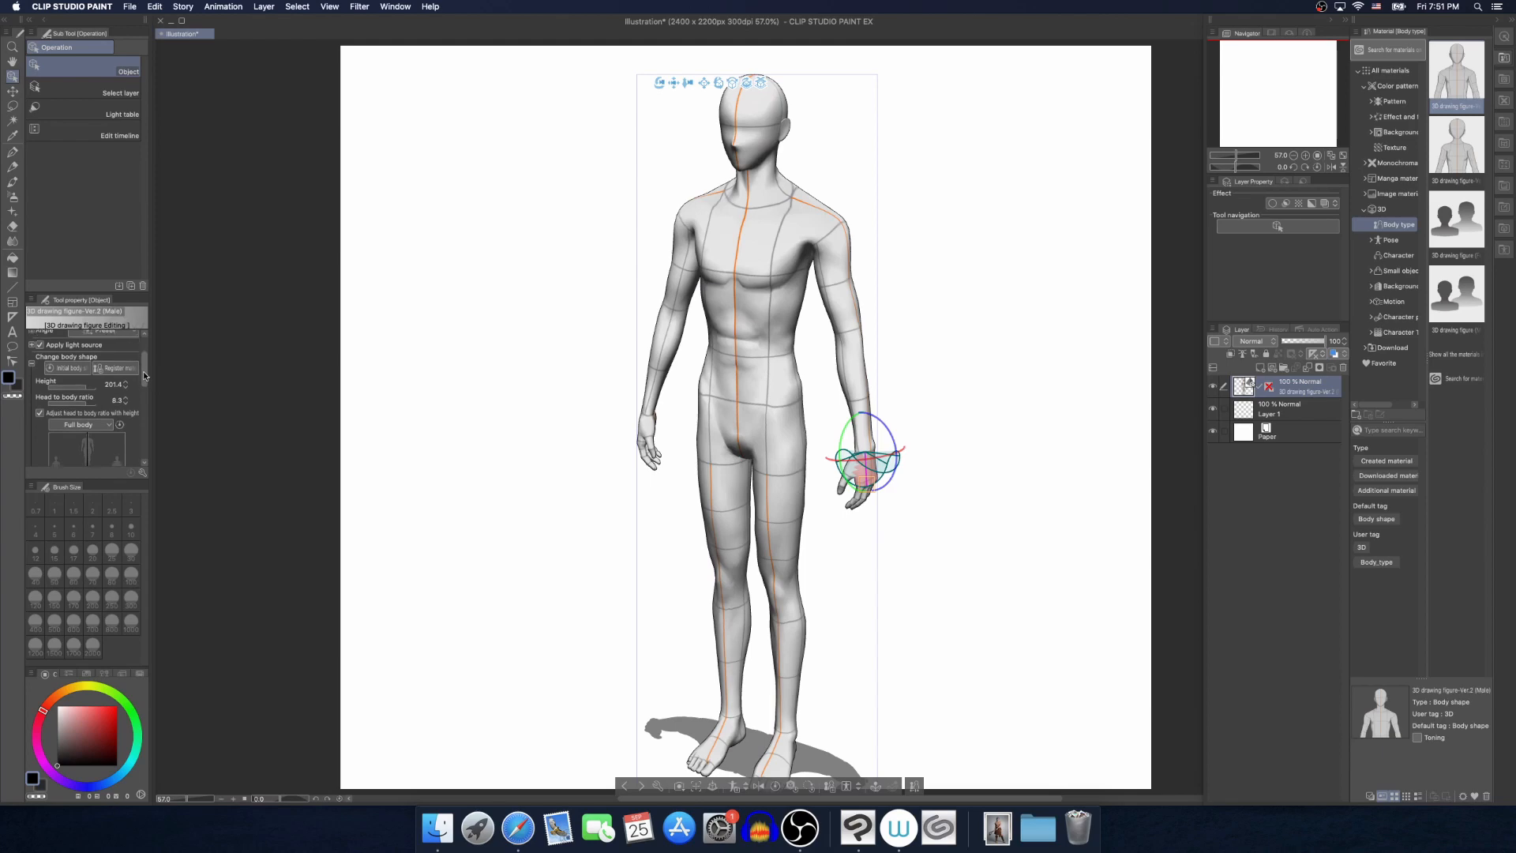
click(33, 362)
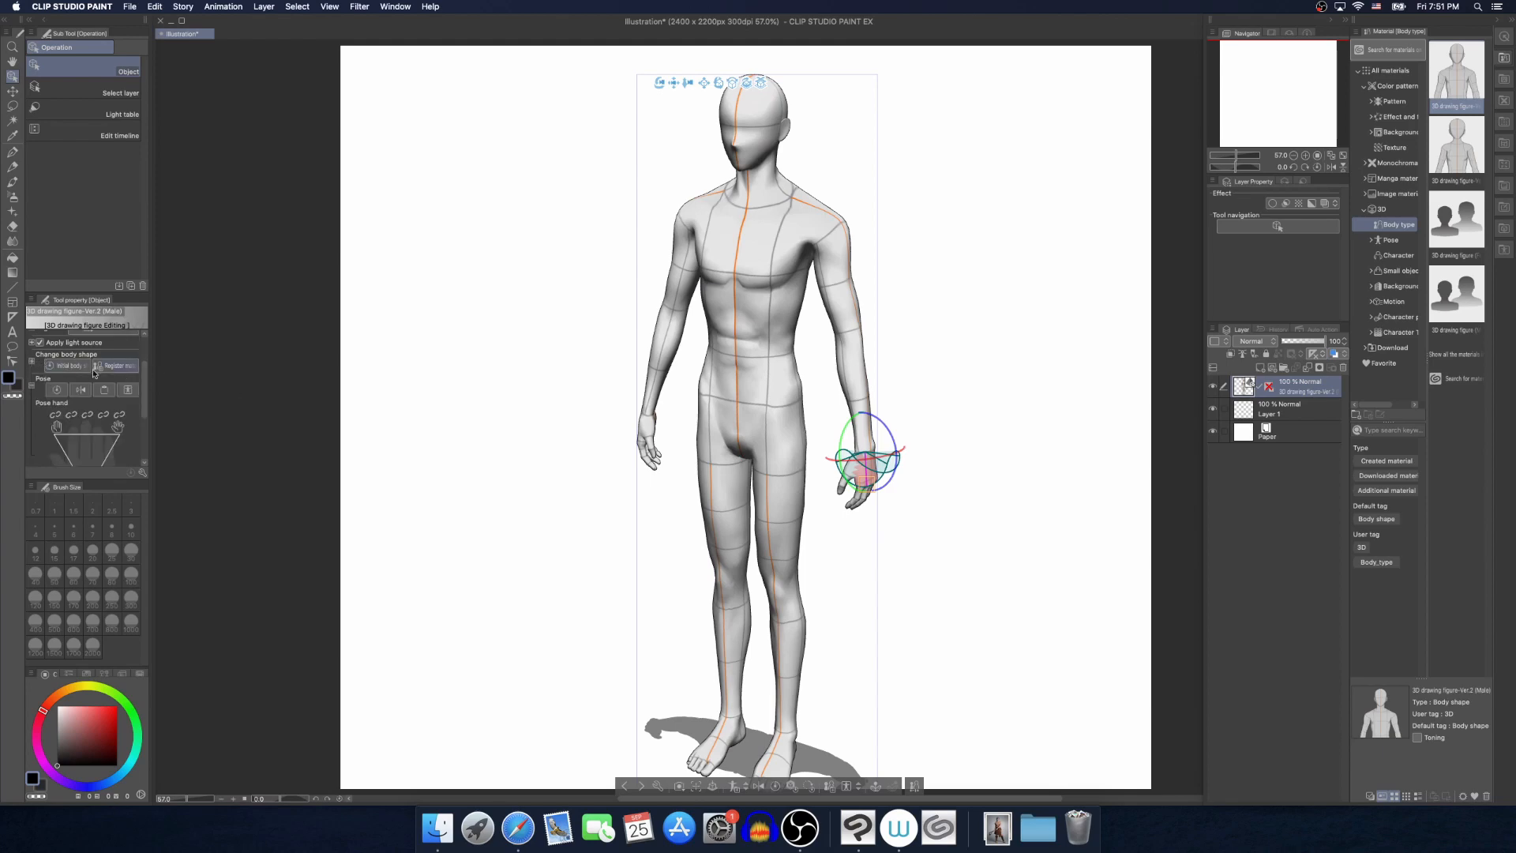
click(32, 366)
scroll(94, 379, down, 3)
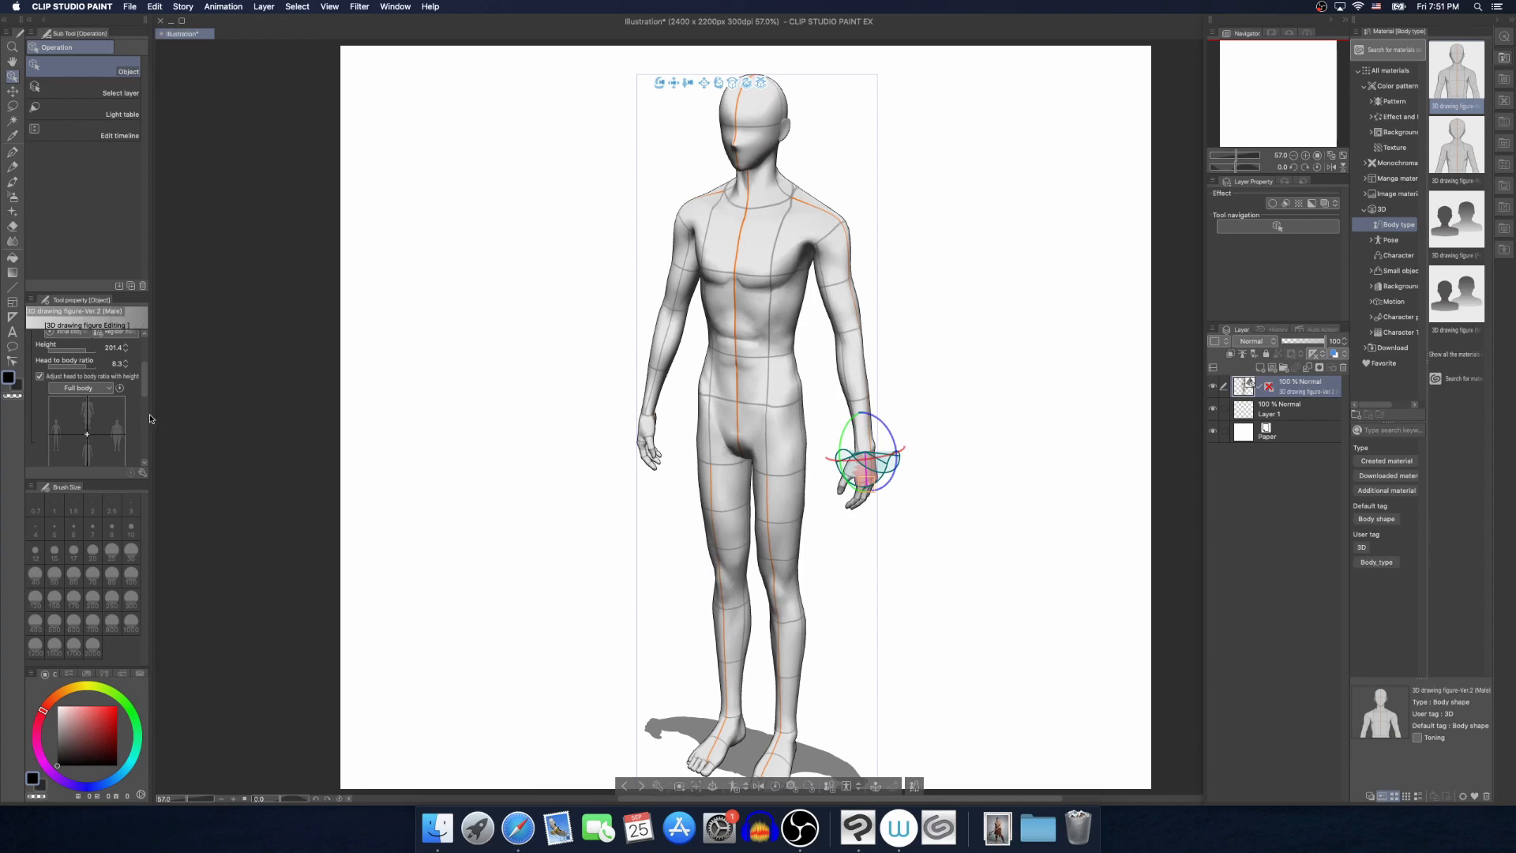
drag(143, 390, 87, 383)
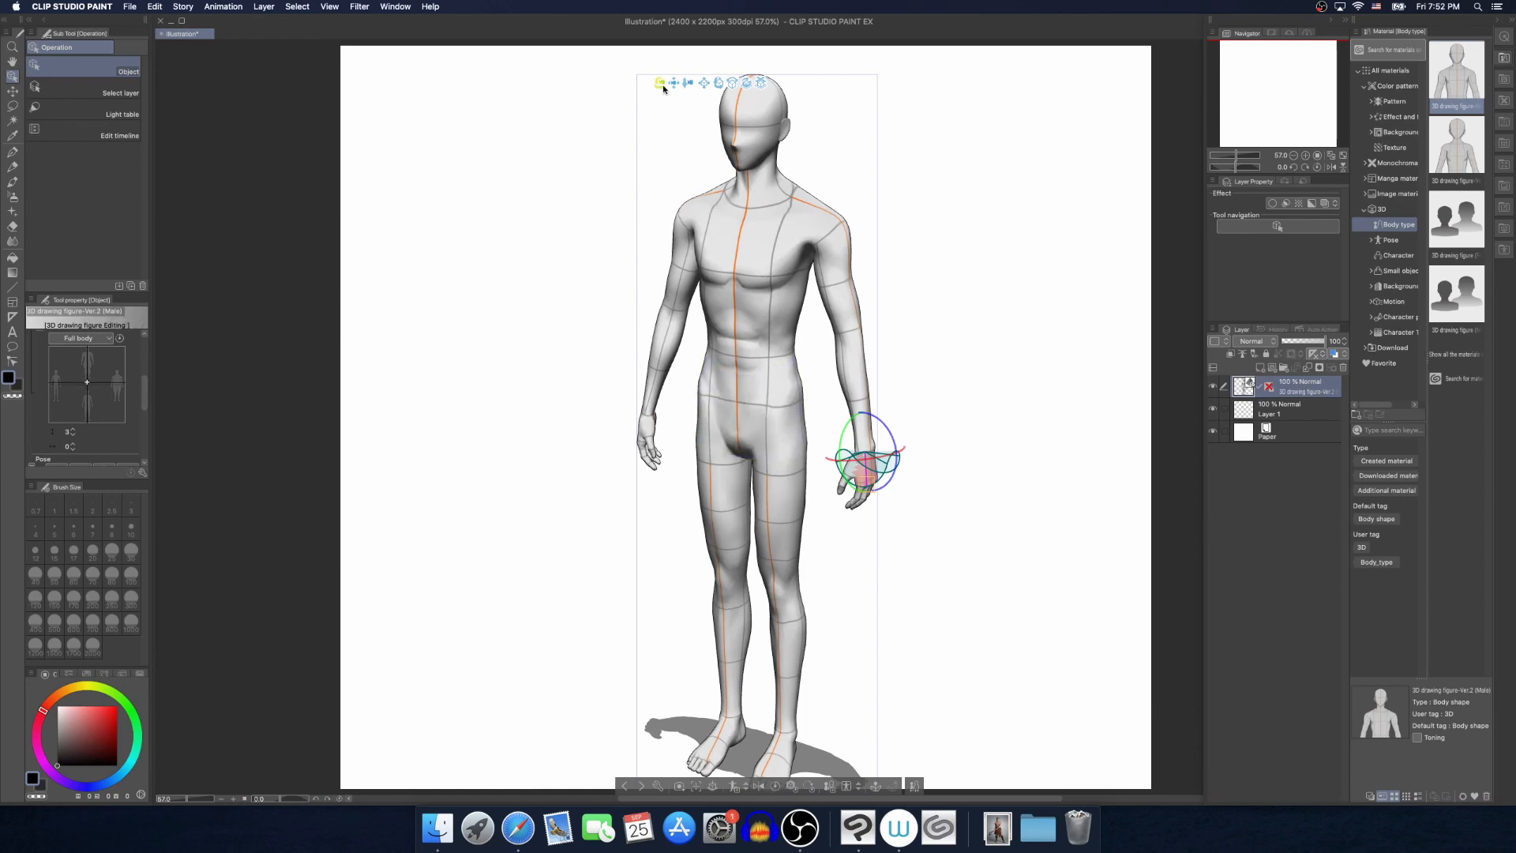
drag(663, 88, 641, 98)
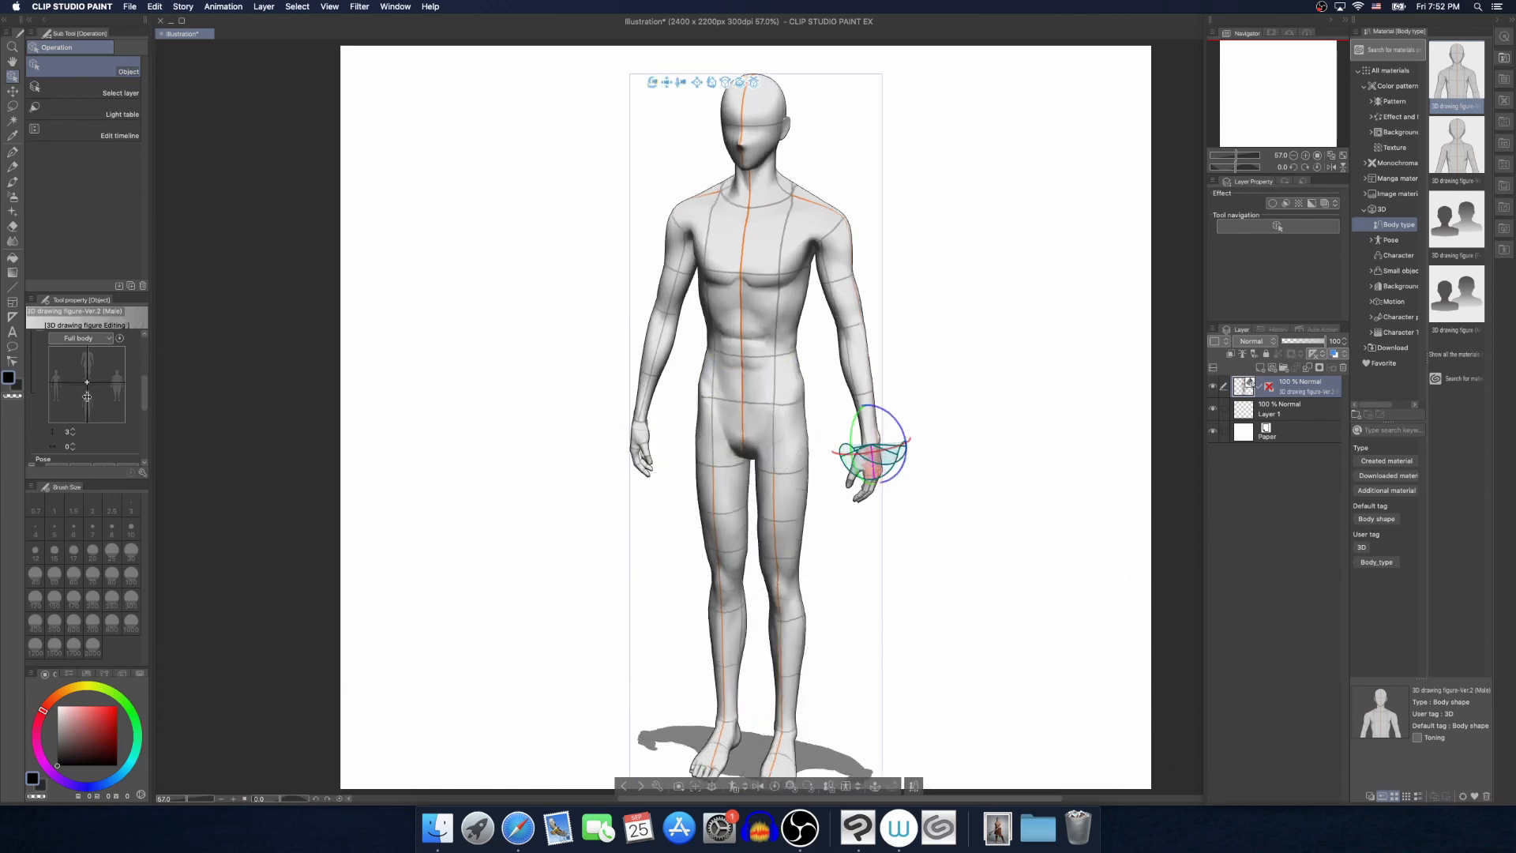
drag(87, 396, 114, 396)
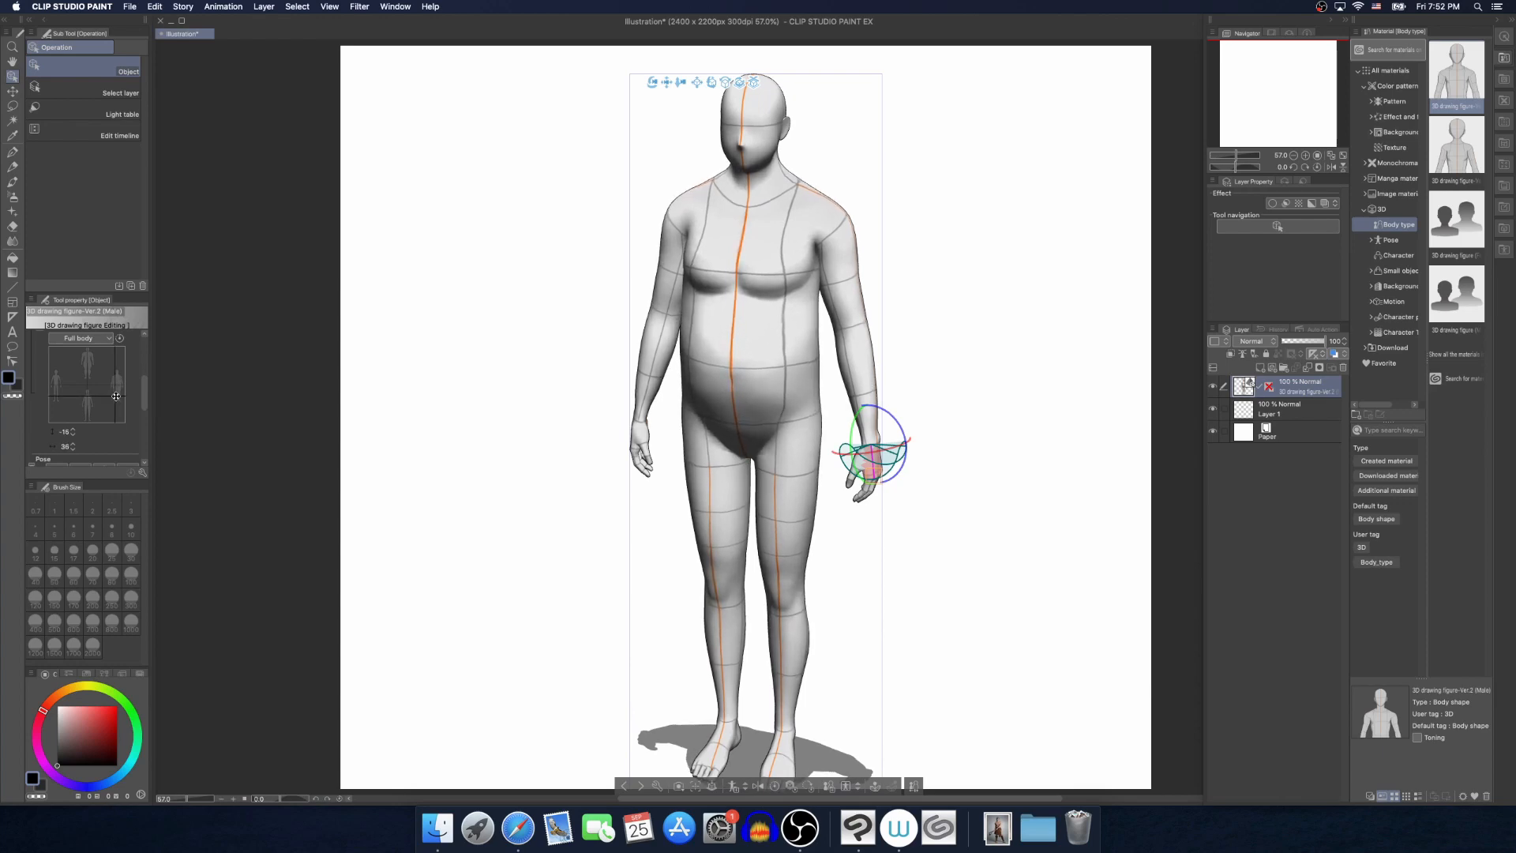
click(654, 83)
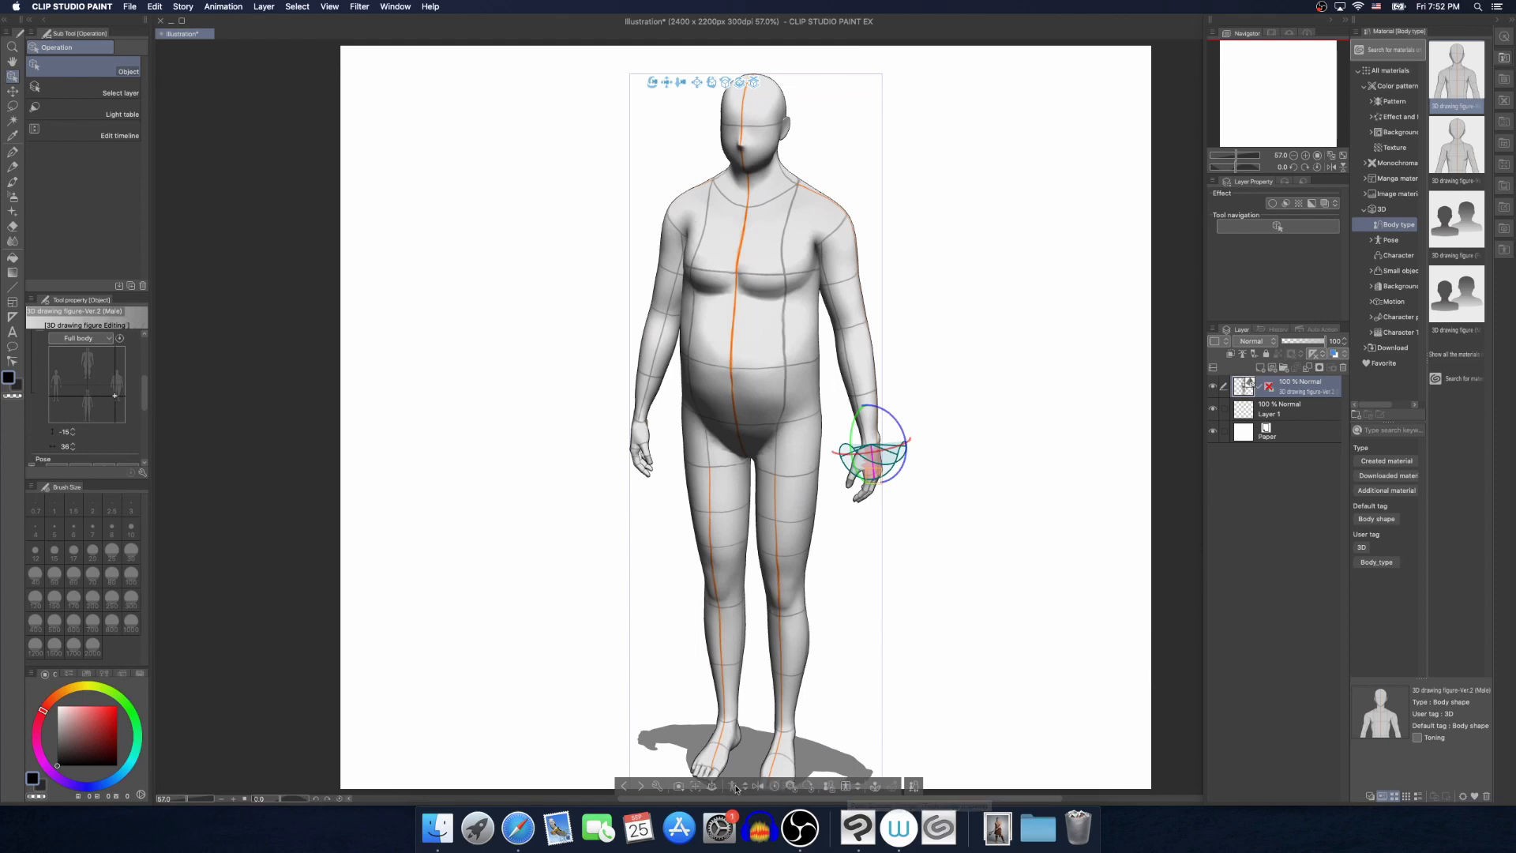
click(734, 787)
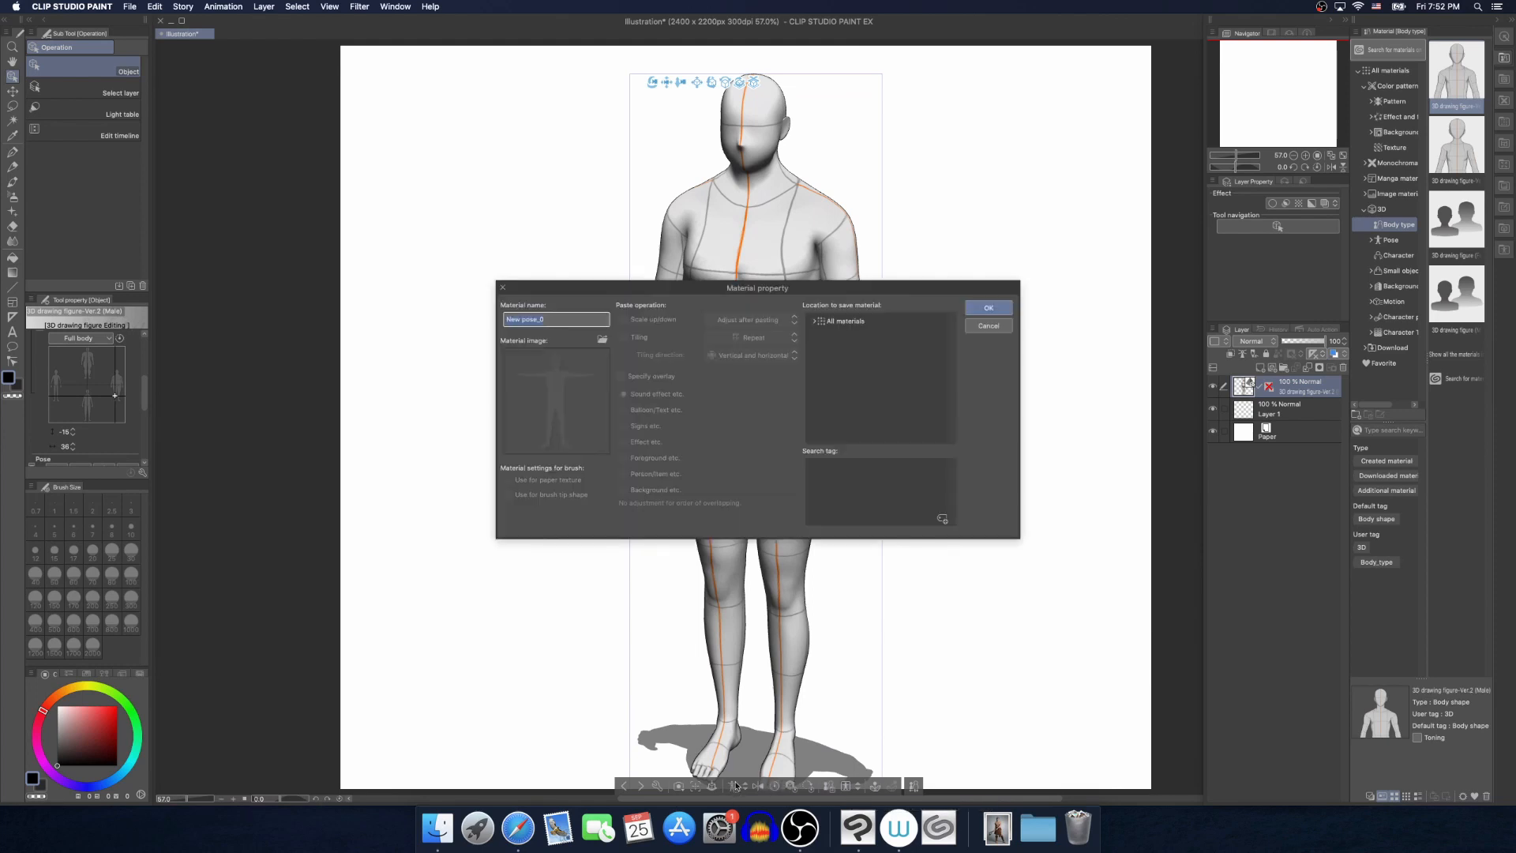
click(816, 322)
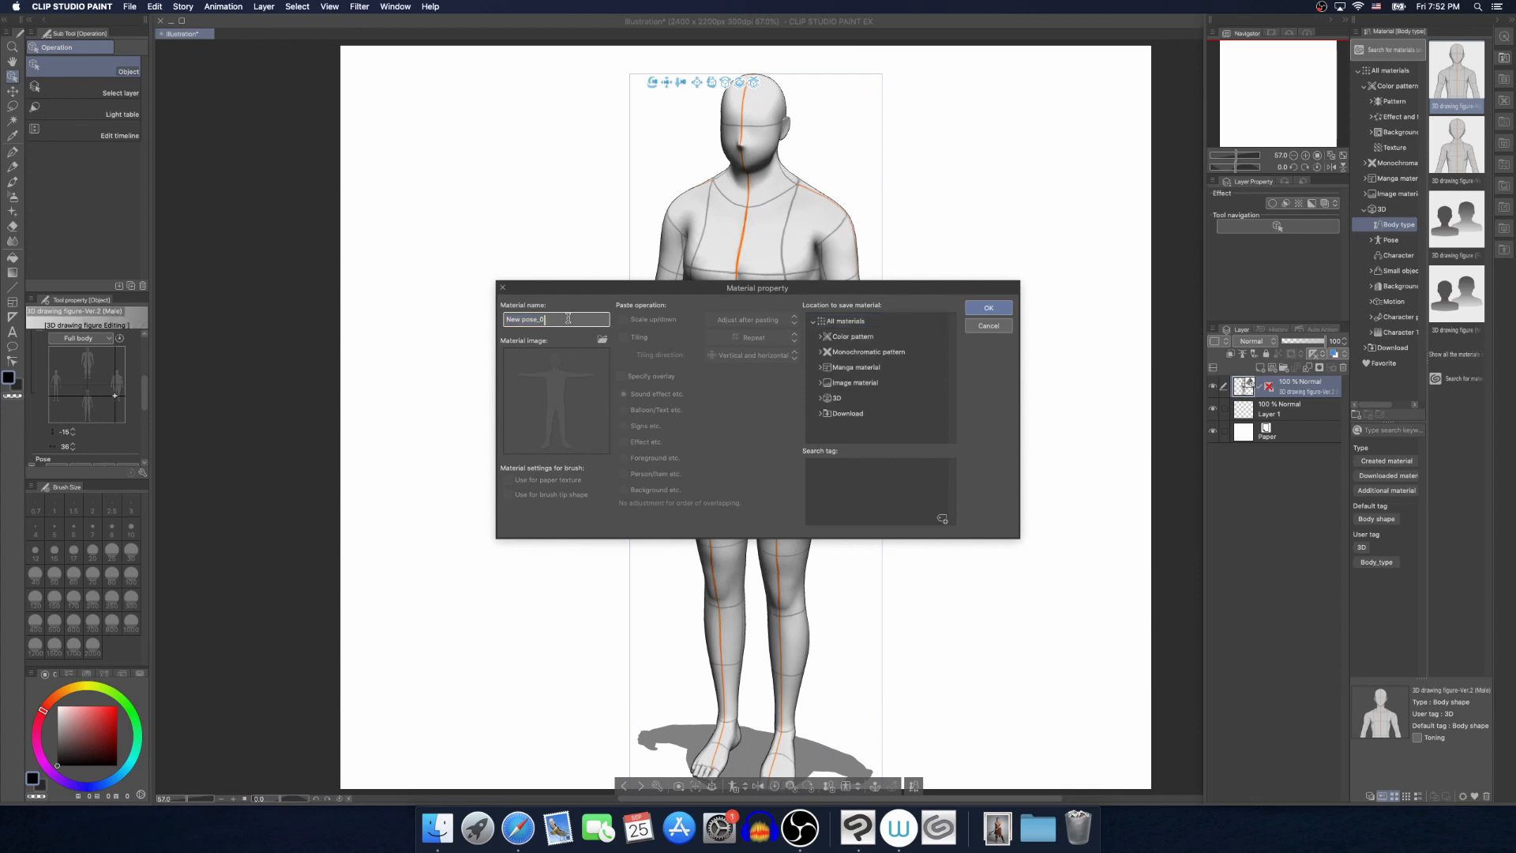
click(989, 326)
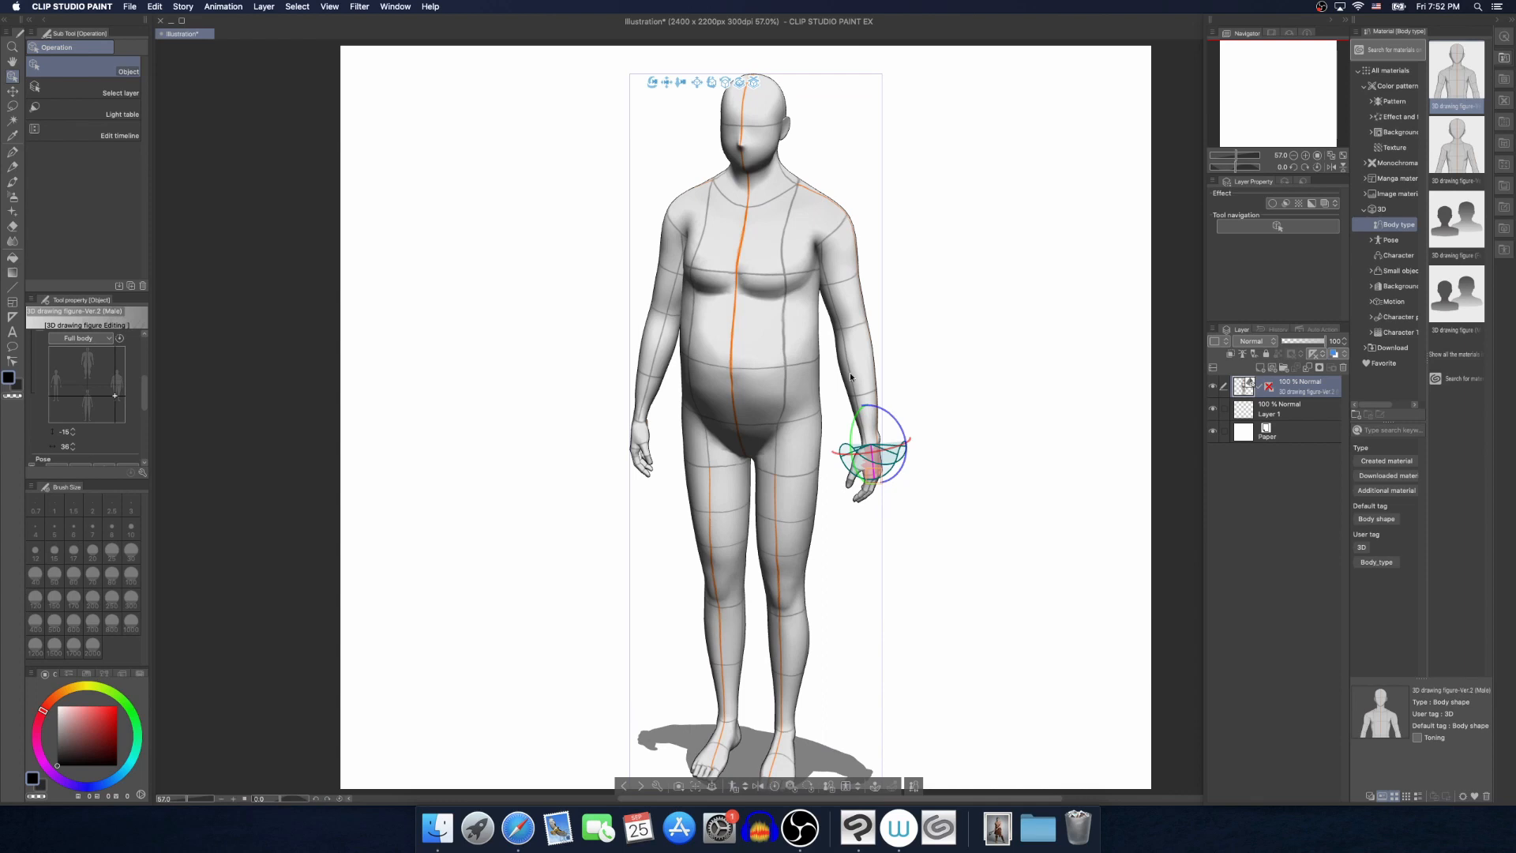
Swing the heavy figure's left arm outward and register the figure as a material named Guy under 3D Body type
click(842, 260)
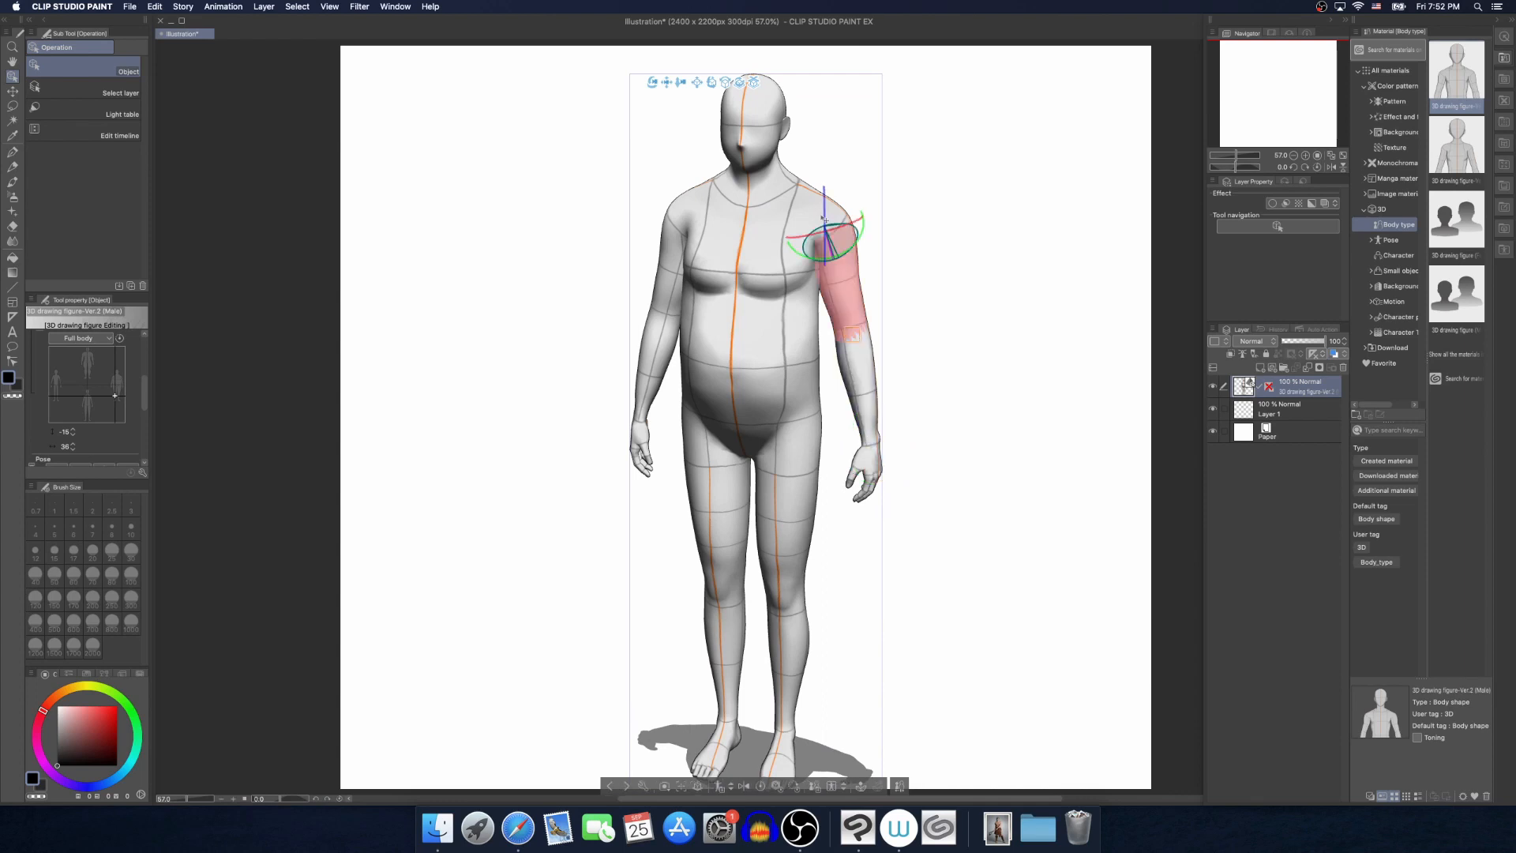
drag(864, 220, 863, 206)
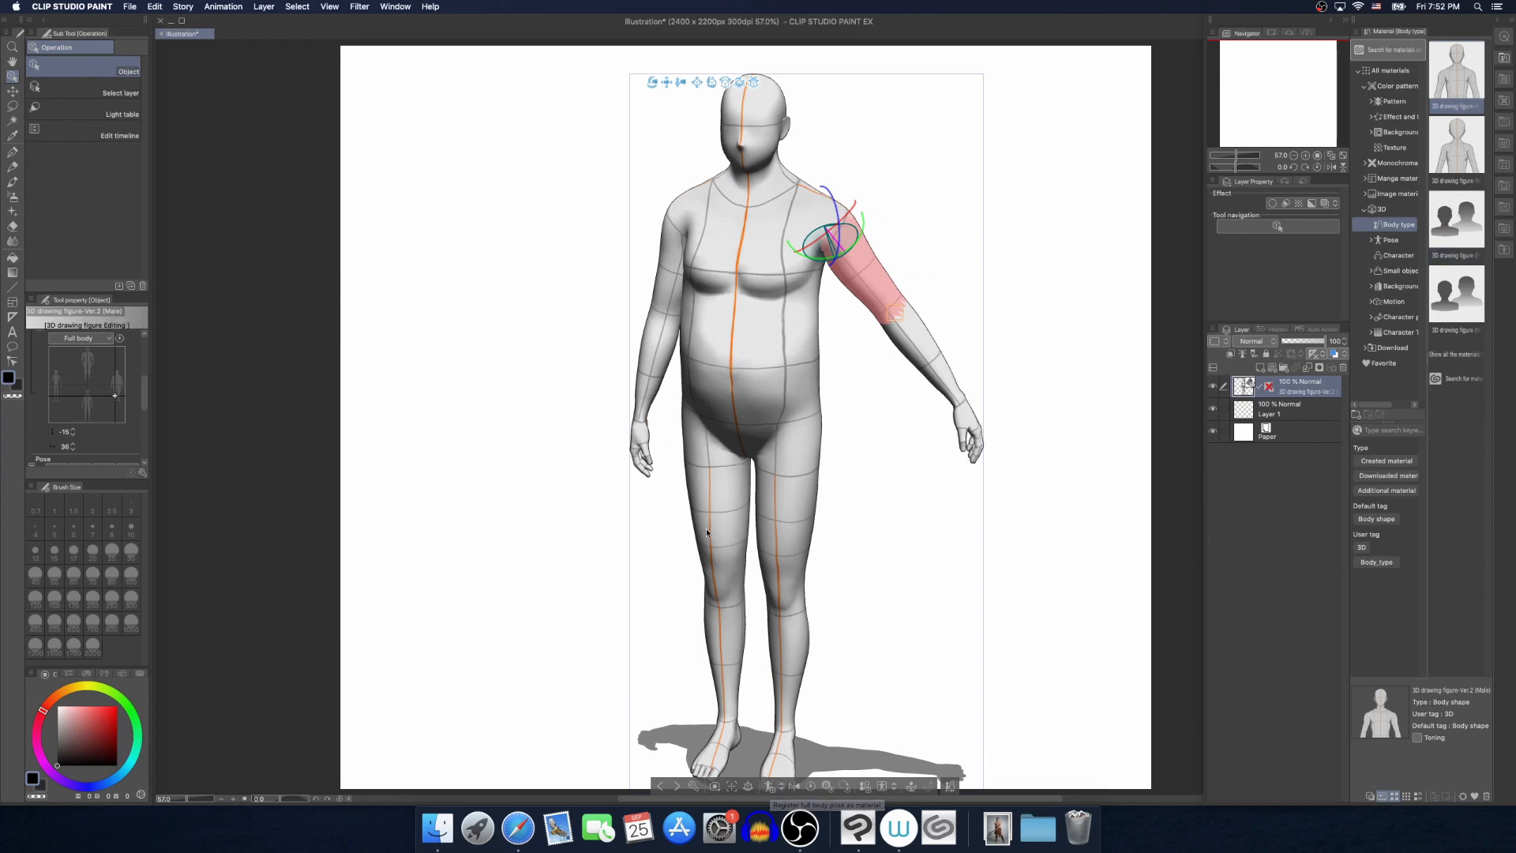
click(865, 786)
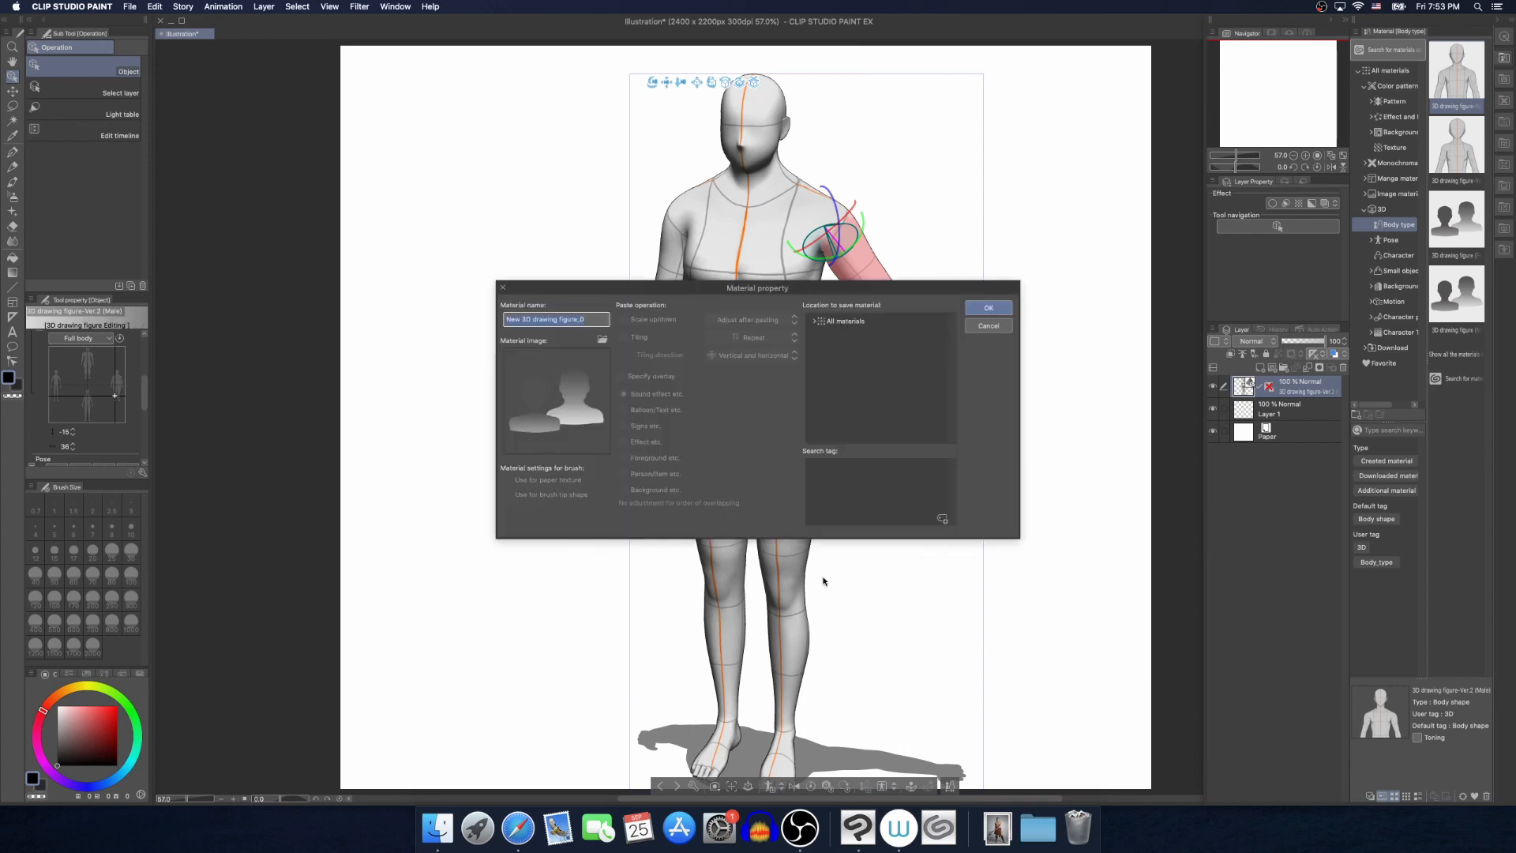
text(Guy)
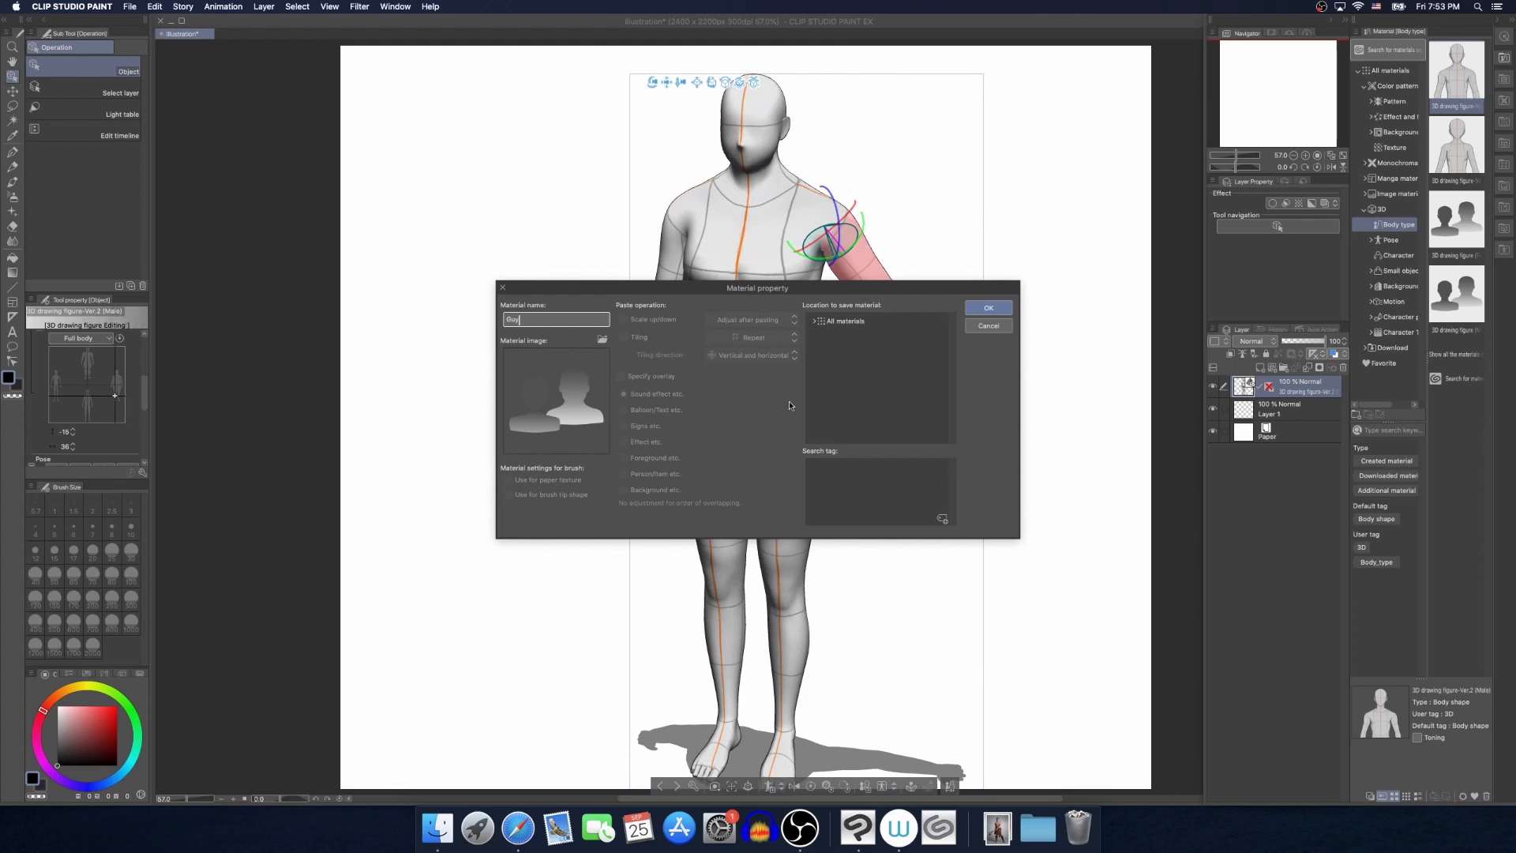
click(815, 321)
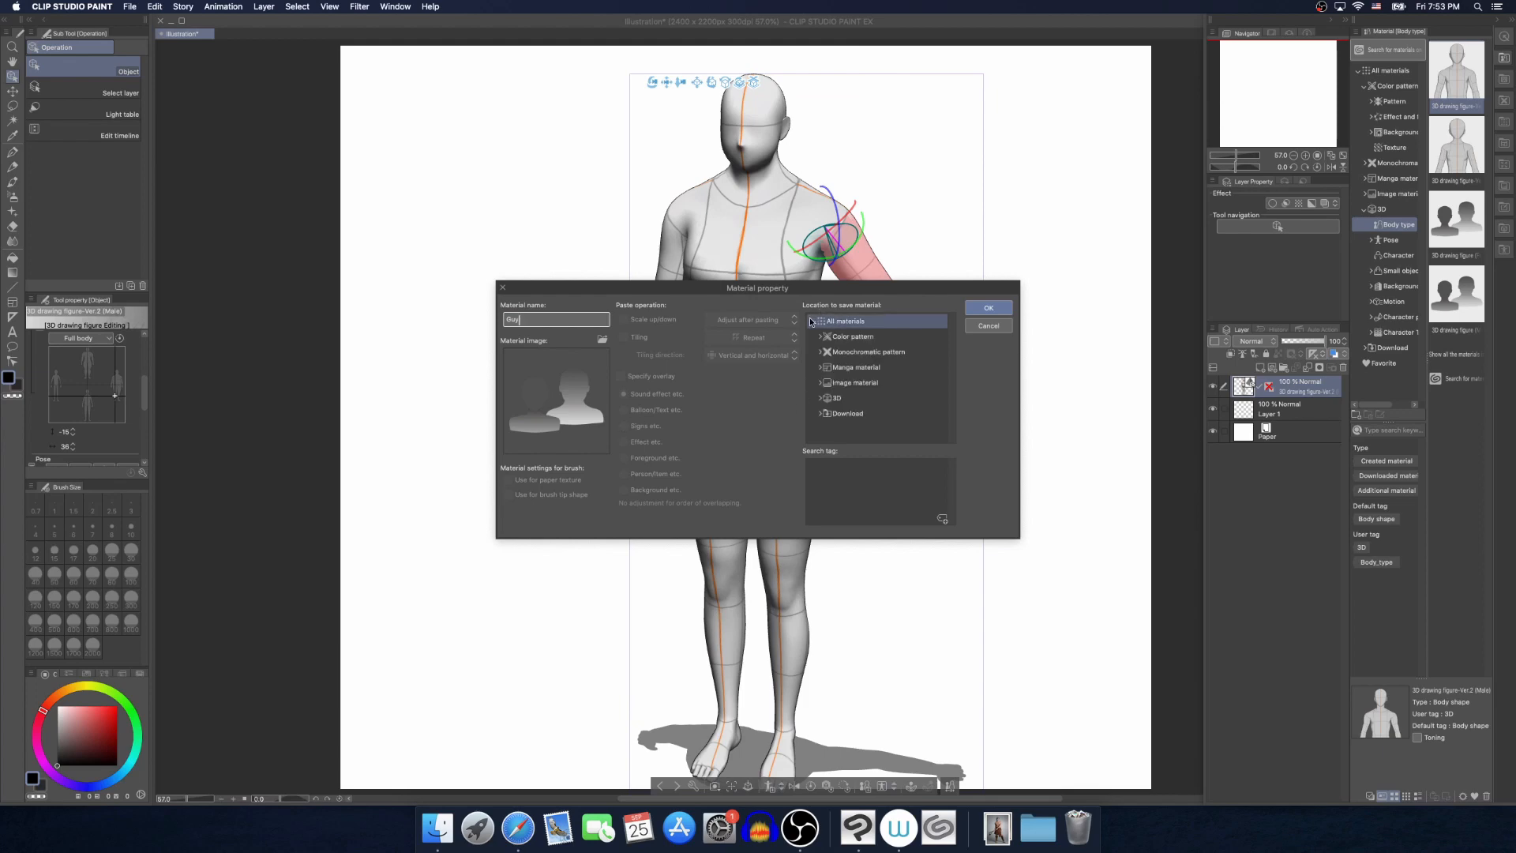
double_click(840, 406)
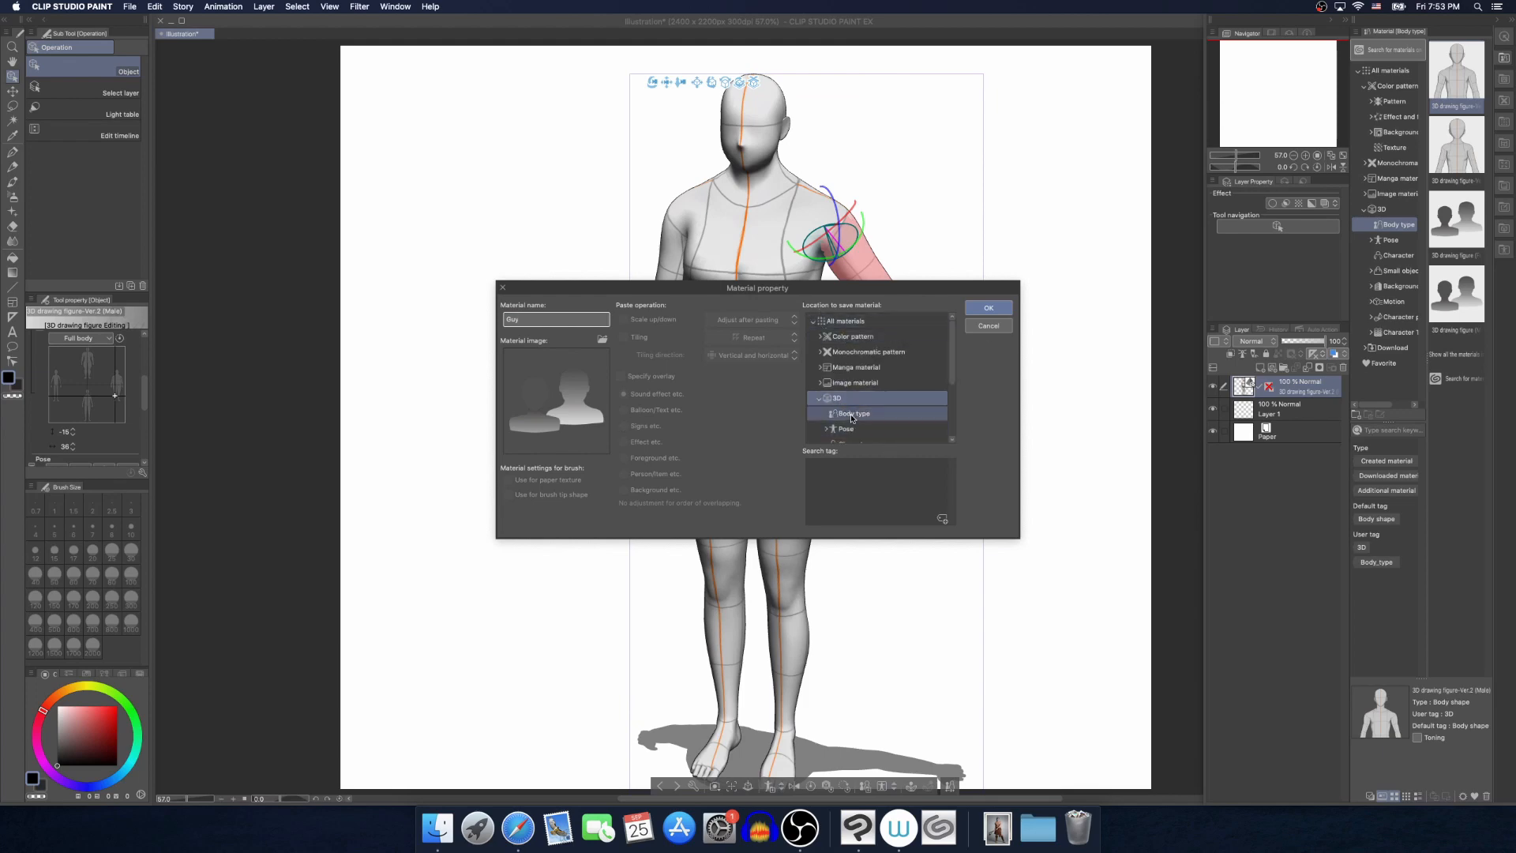
click(850, 413)
click(1004, 308)
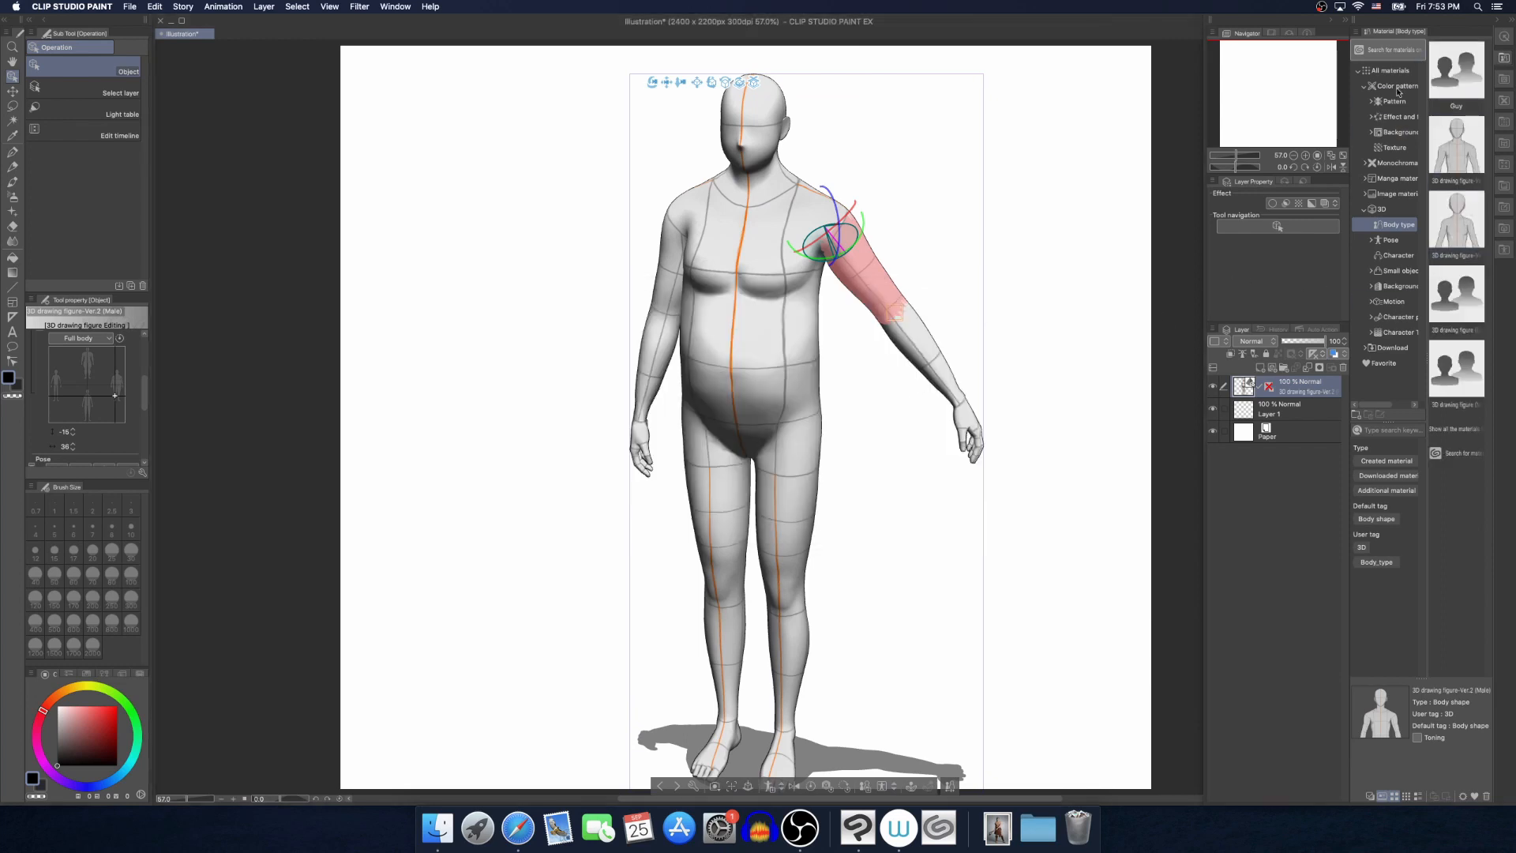
Replace the heavy figure's layer with a standard 3D drawing figure-Ver.2 (Male) and bring up the Pose materials
click(1343, 368)
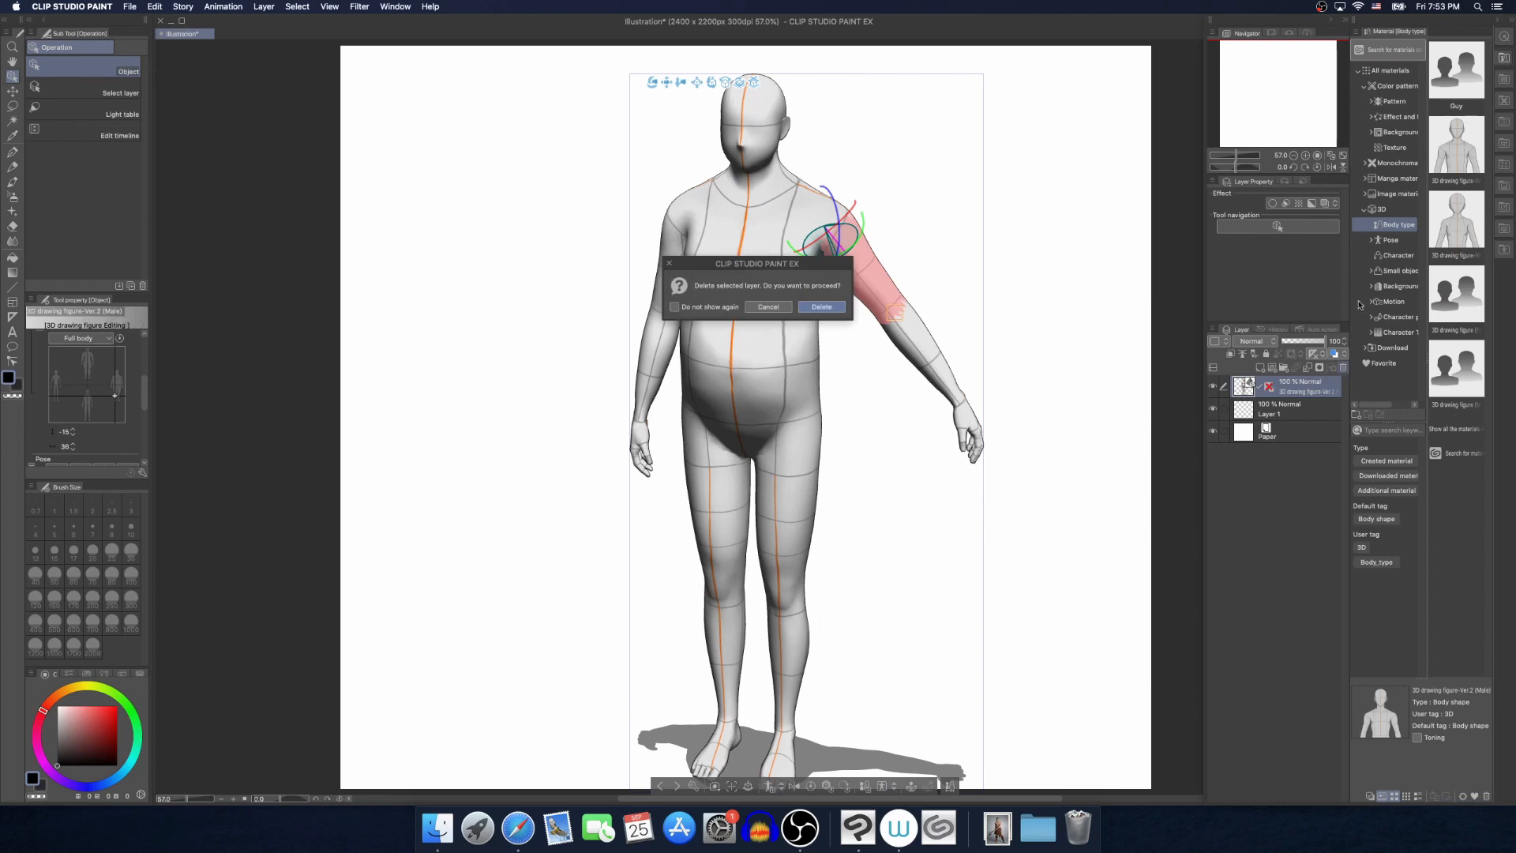
click(821, 306)
drag(1456, 69, 712, 314)
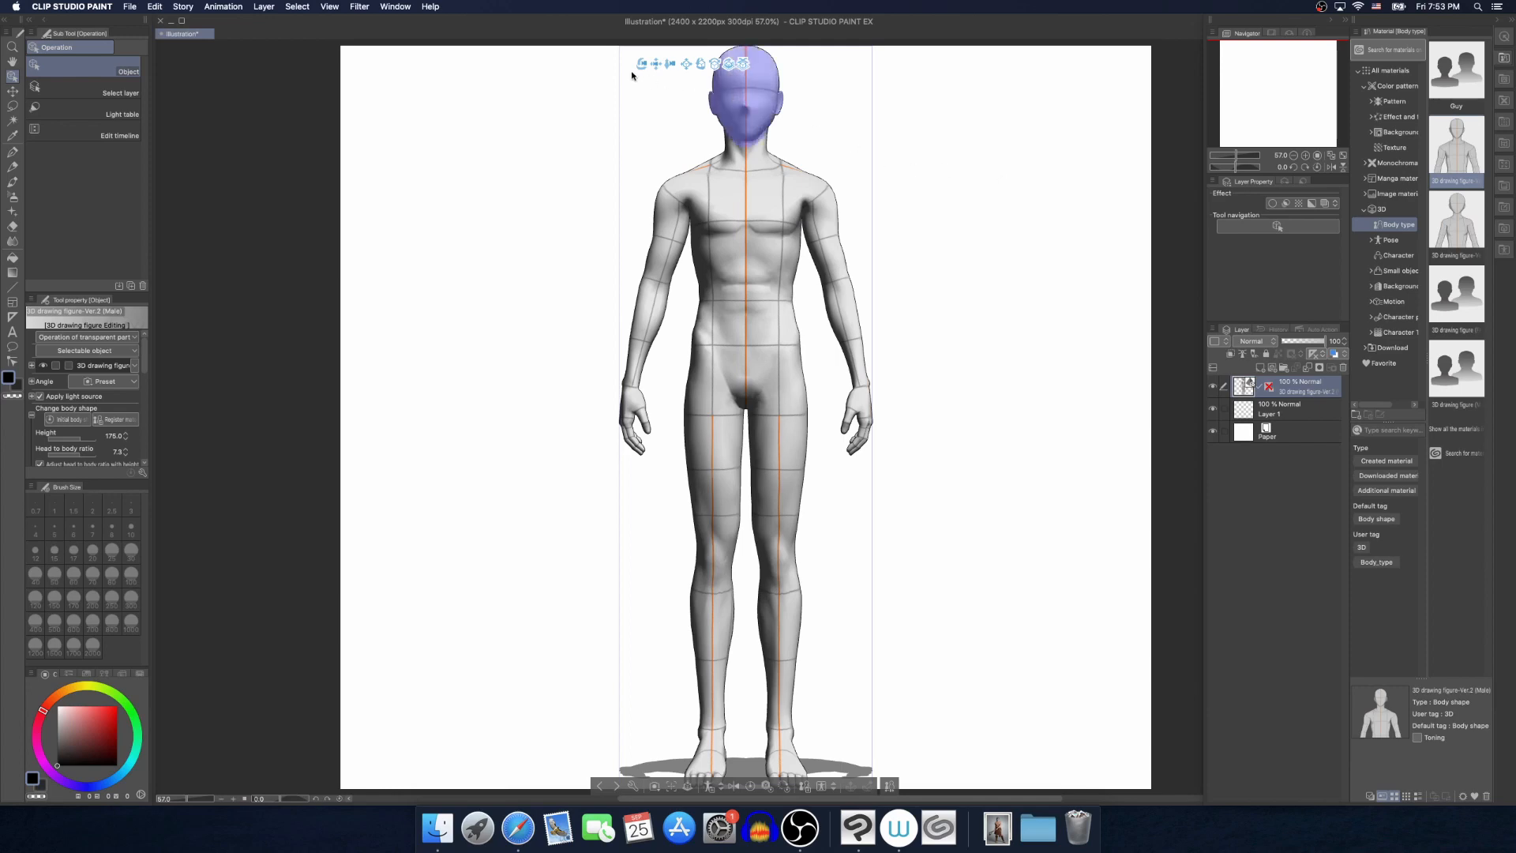
mouse_move(643, 65)
mouse_down()
mouse_move(638, 88)
mouse_move(662, 57)
mouse_up()
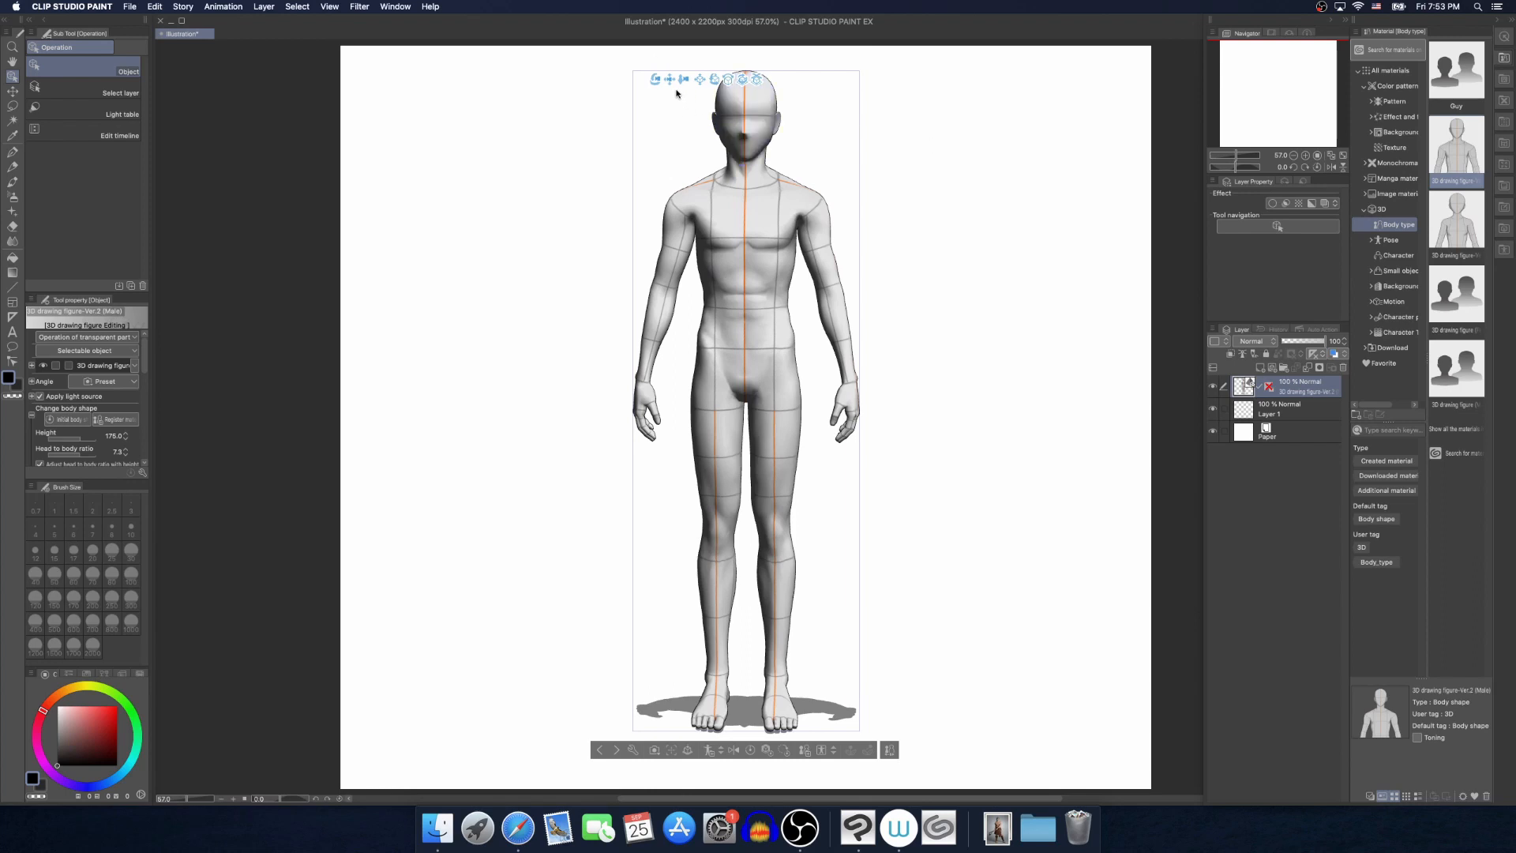
drag(656, 78, 660, 76)
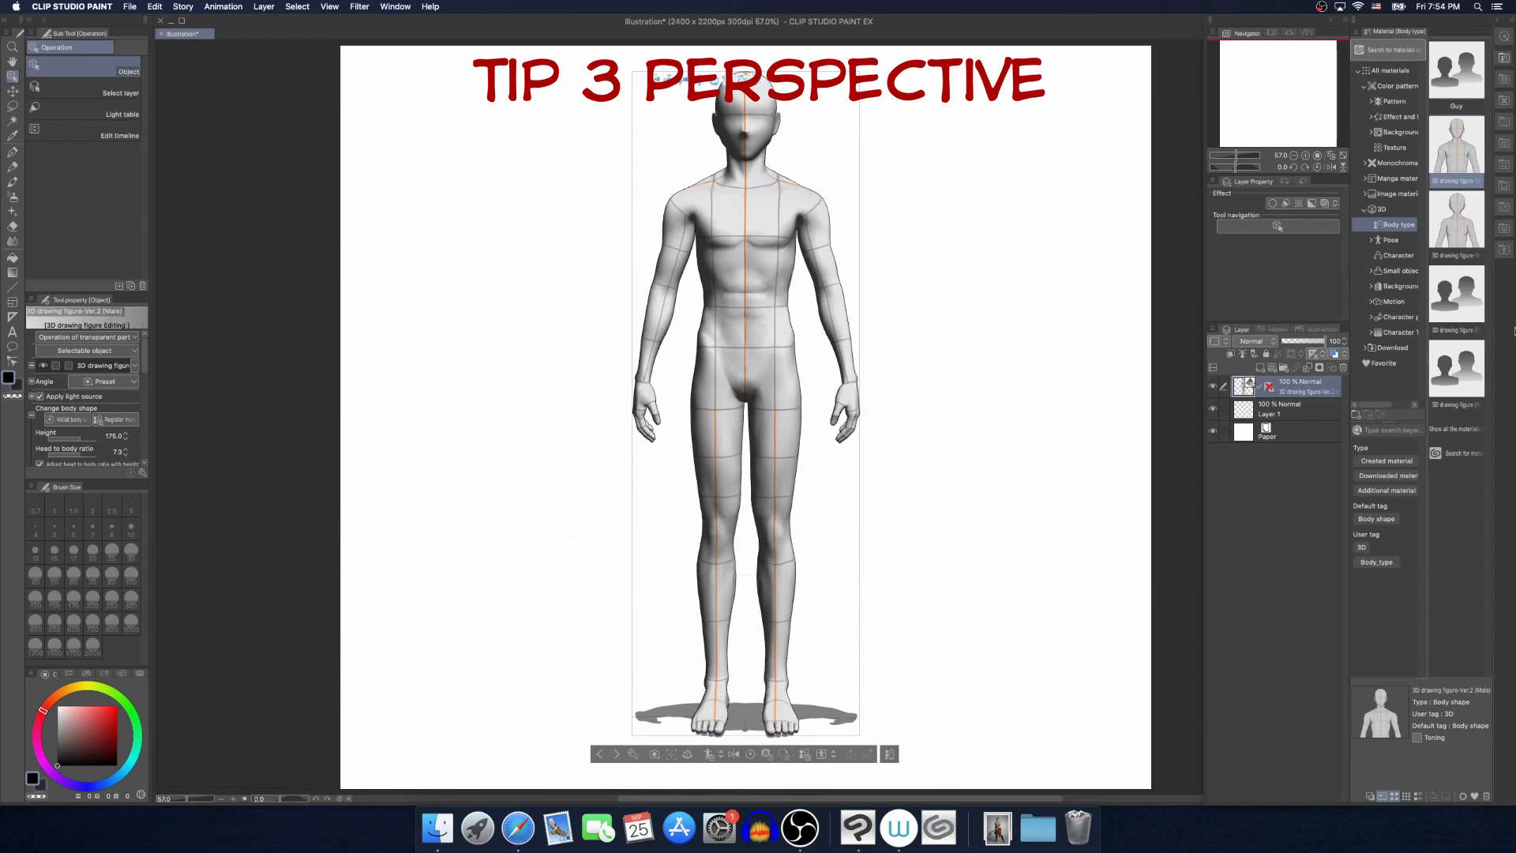
click(1387, 240)
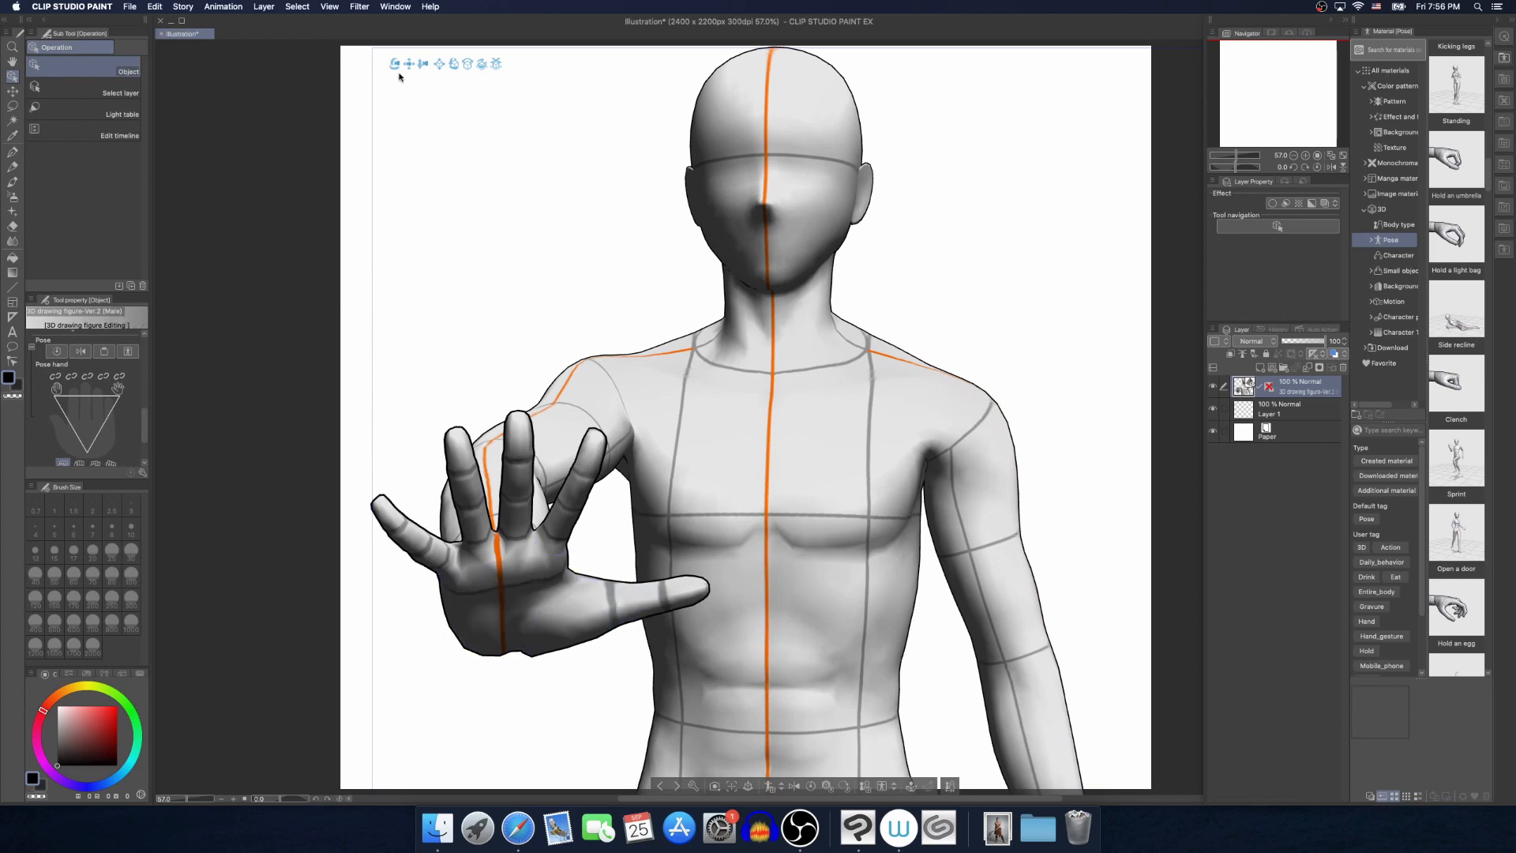
Enable Manga Perspective on the figure reaching its open hand forward and set the strength to about 0.64
drag(394, 67, 409, 92)
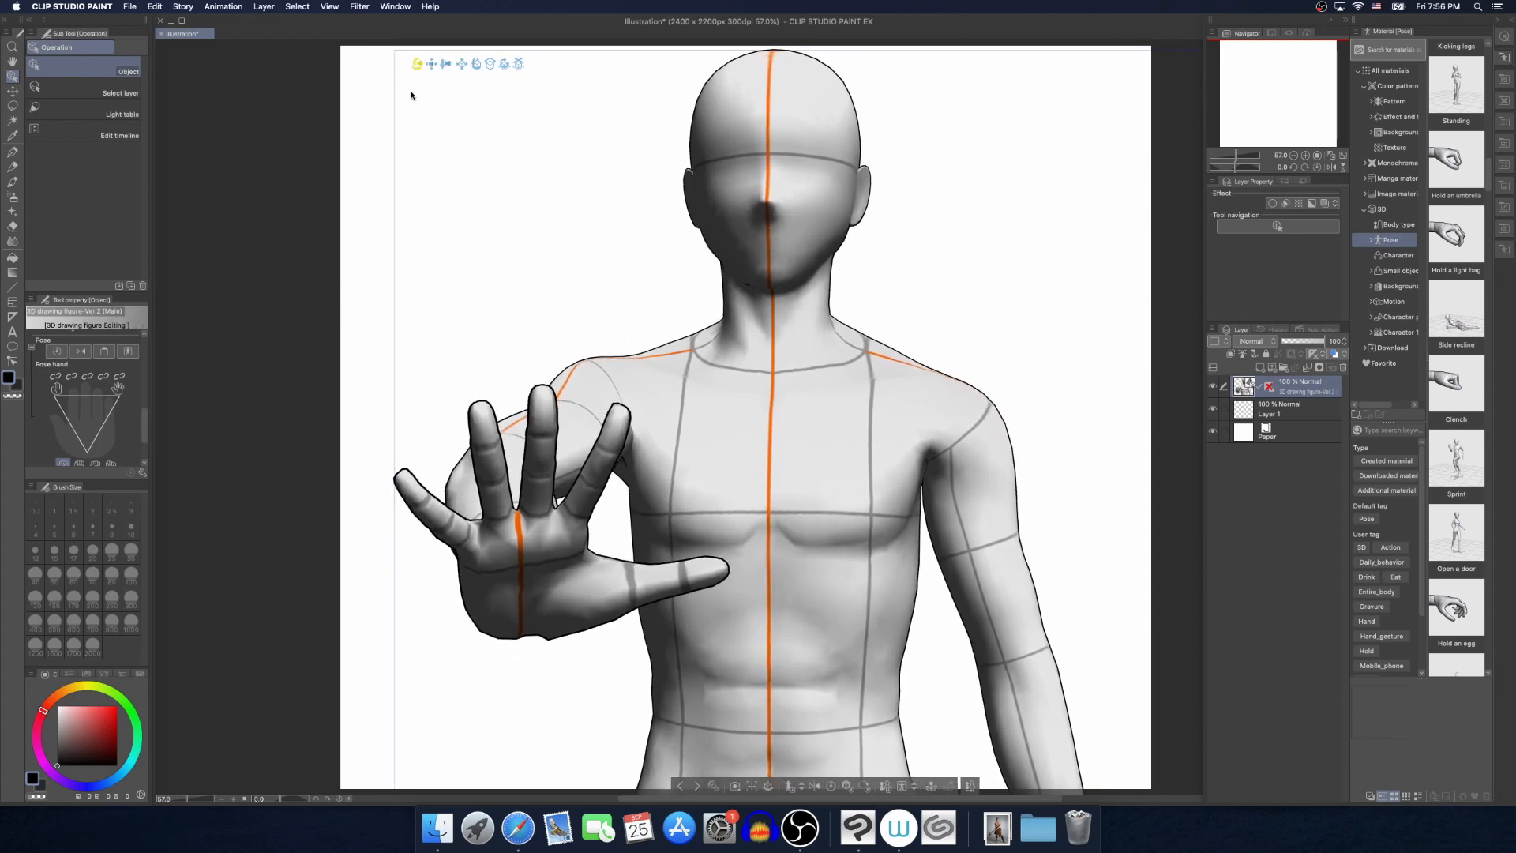
click(504, 571)
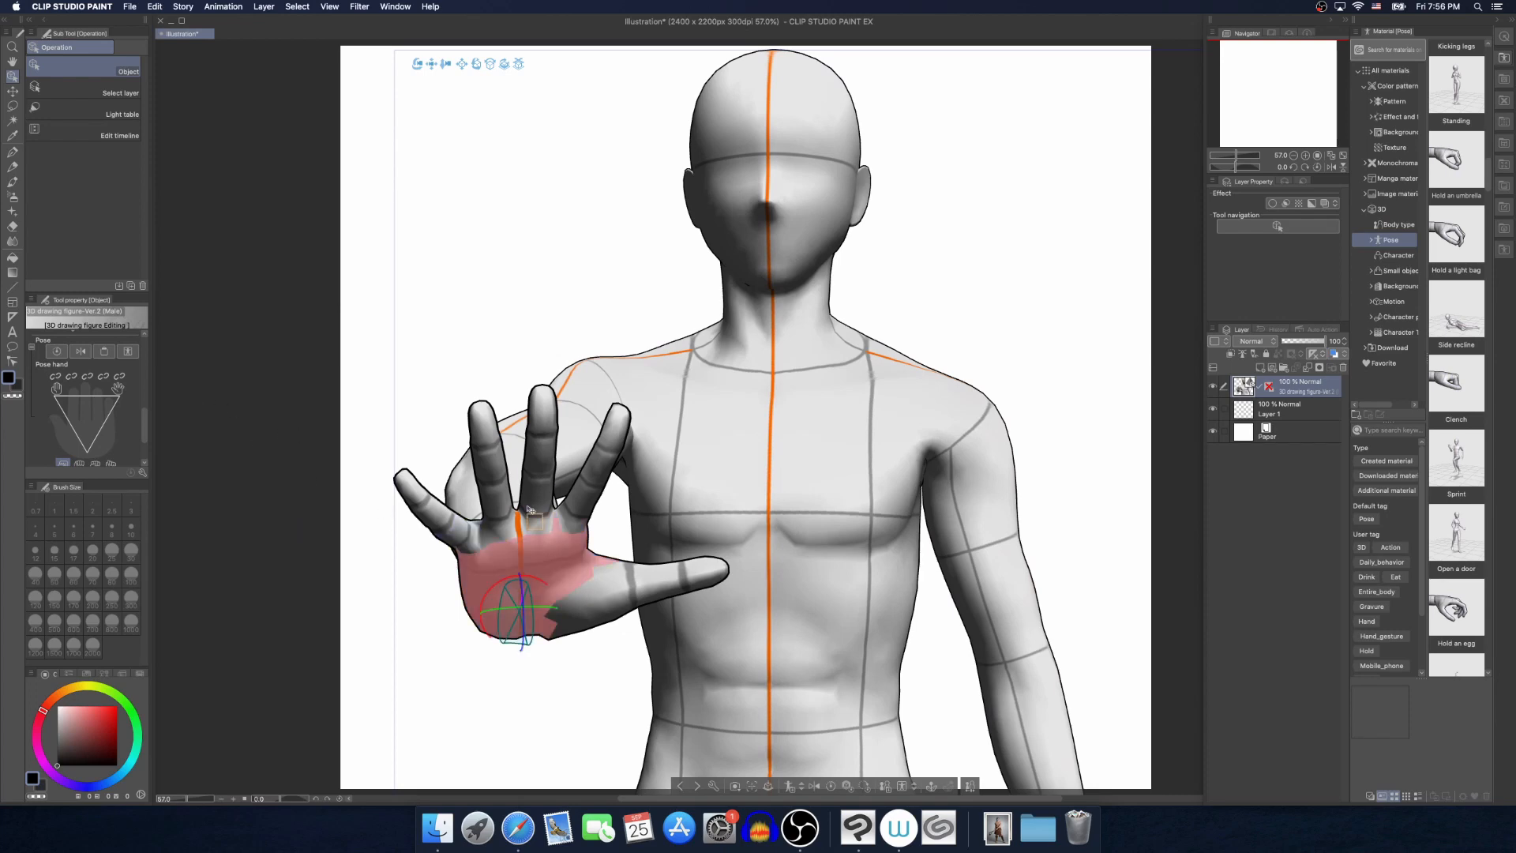
scroll(144, 424, down, 3)
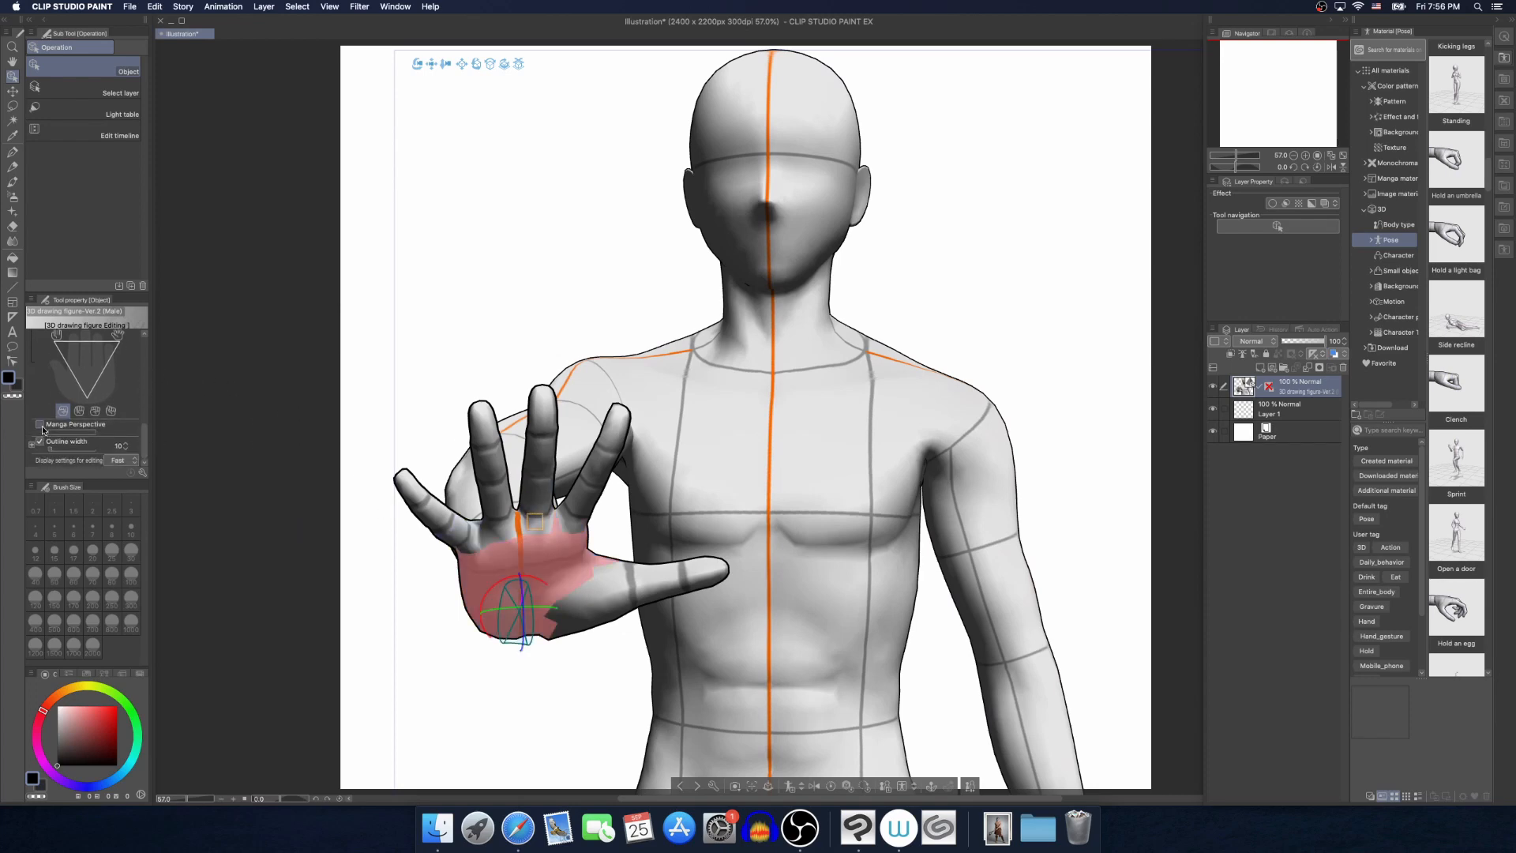
click(41, 426)
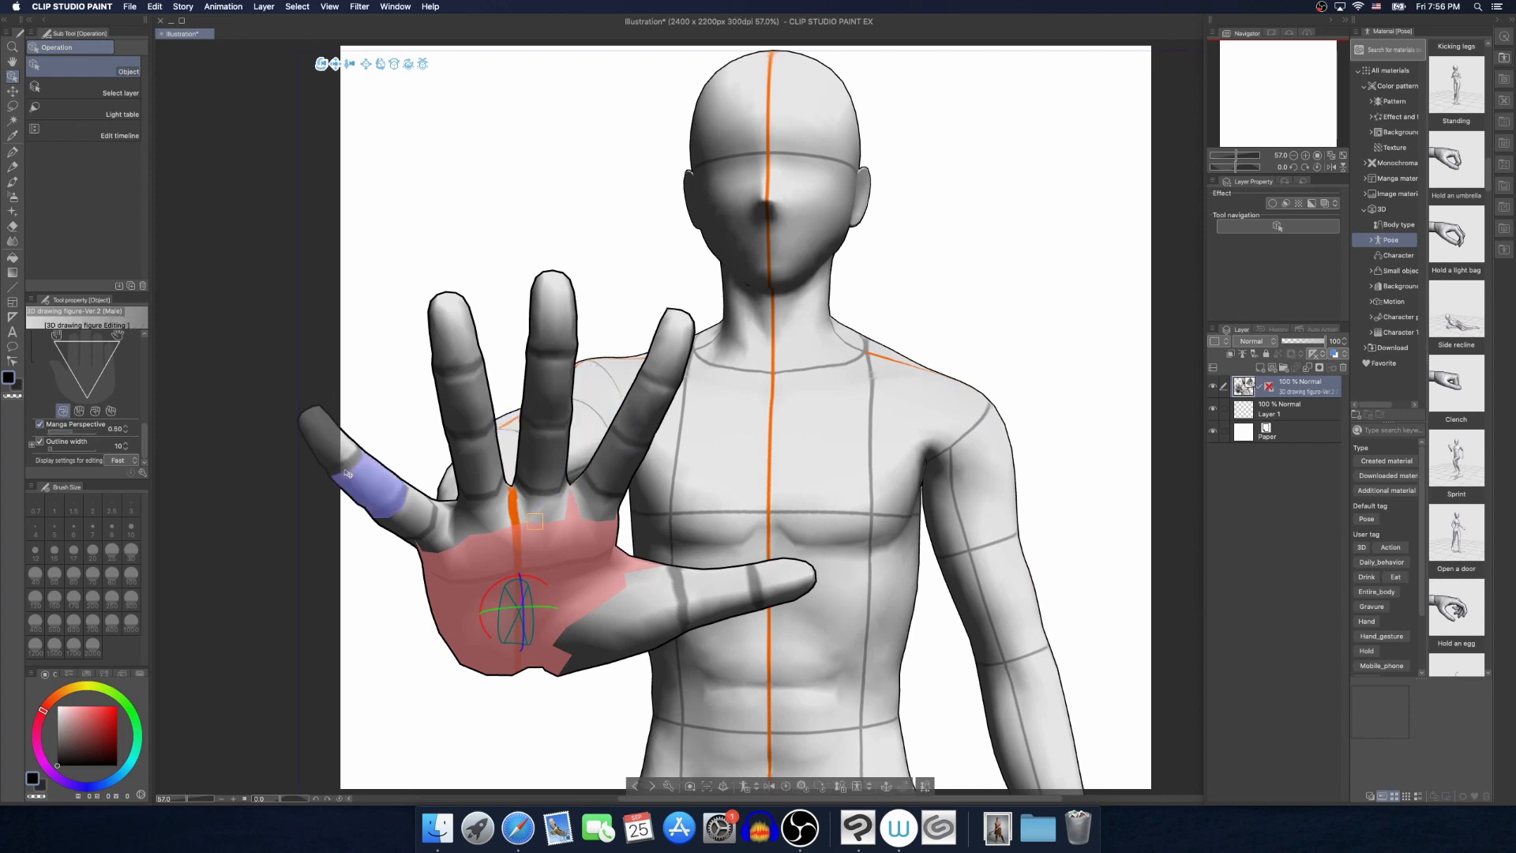
drag(87, 434, 75, 441)
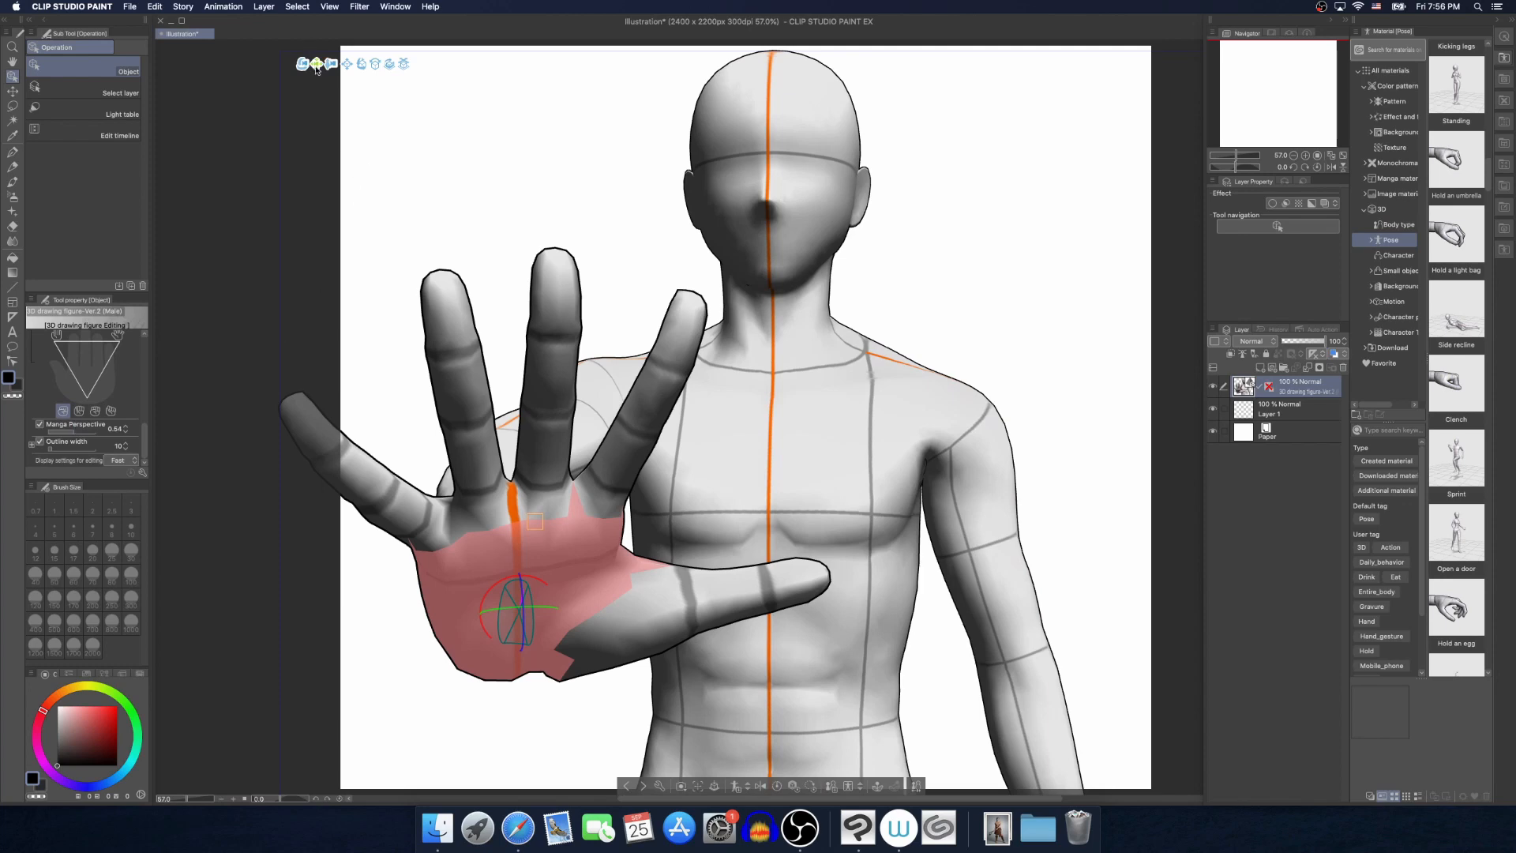
Compare the outstretched hand with Manga Perspective turned off and back on, and slightly lower the effect's strength
drag(316, 69, 362, 74)
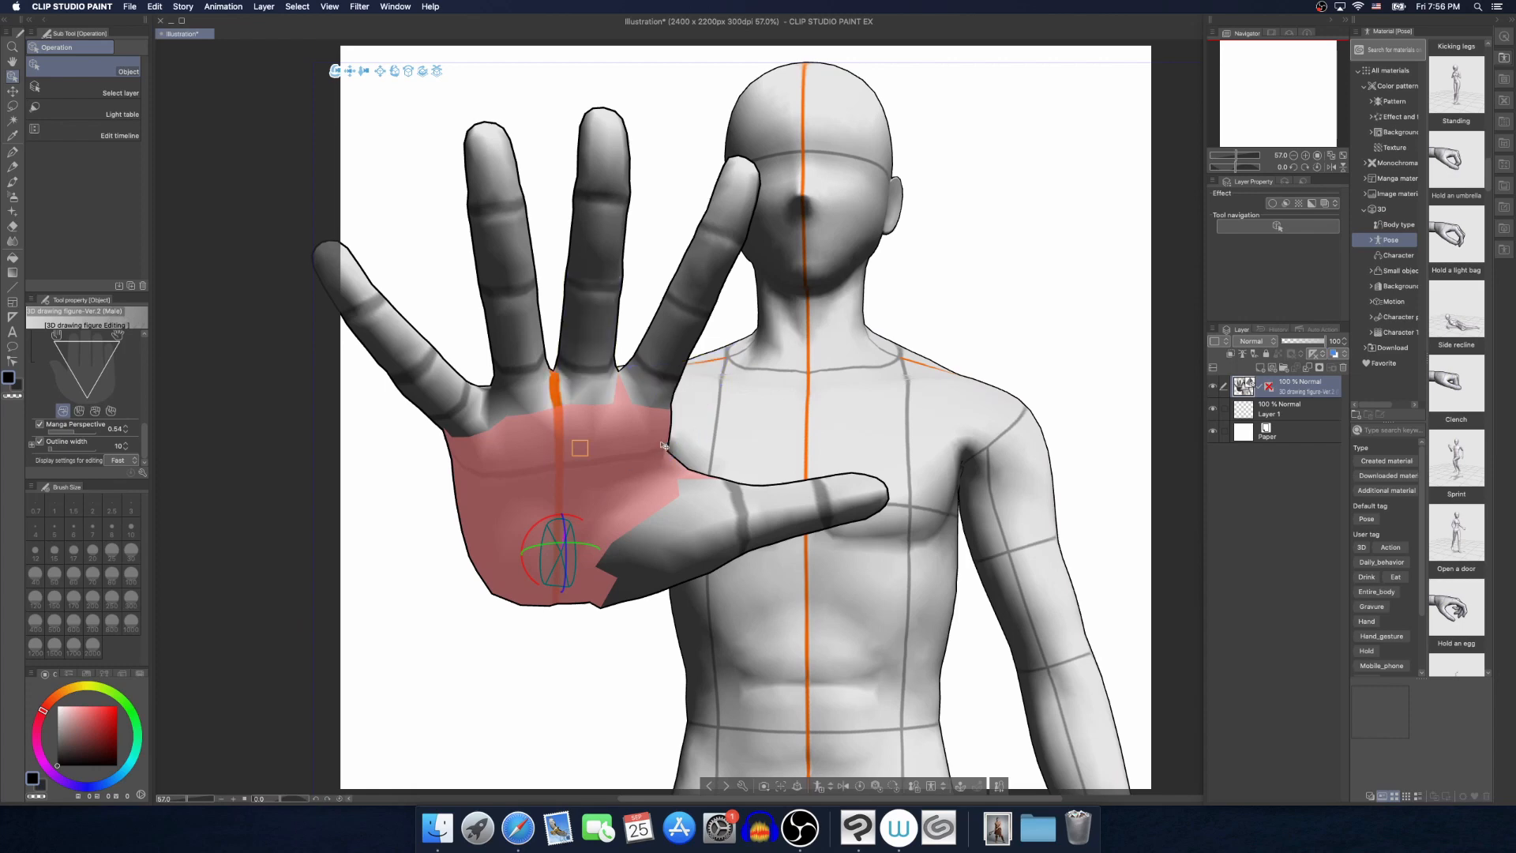
click(1019, 257)
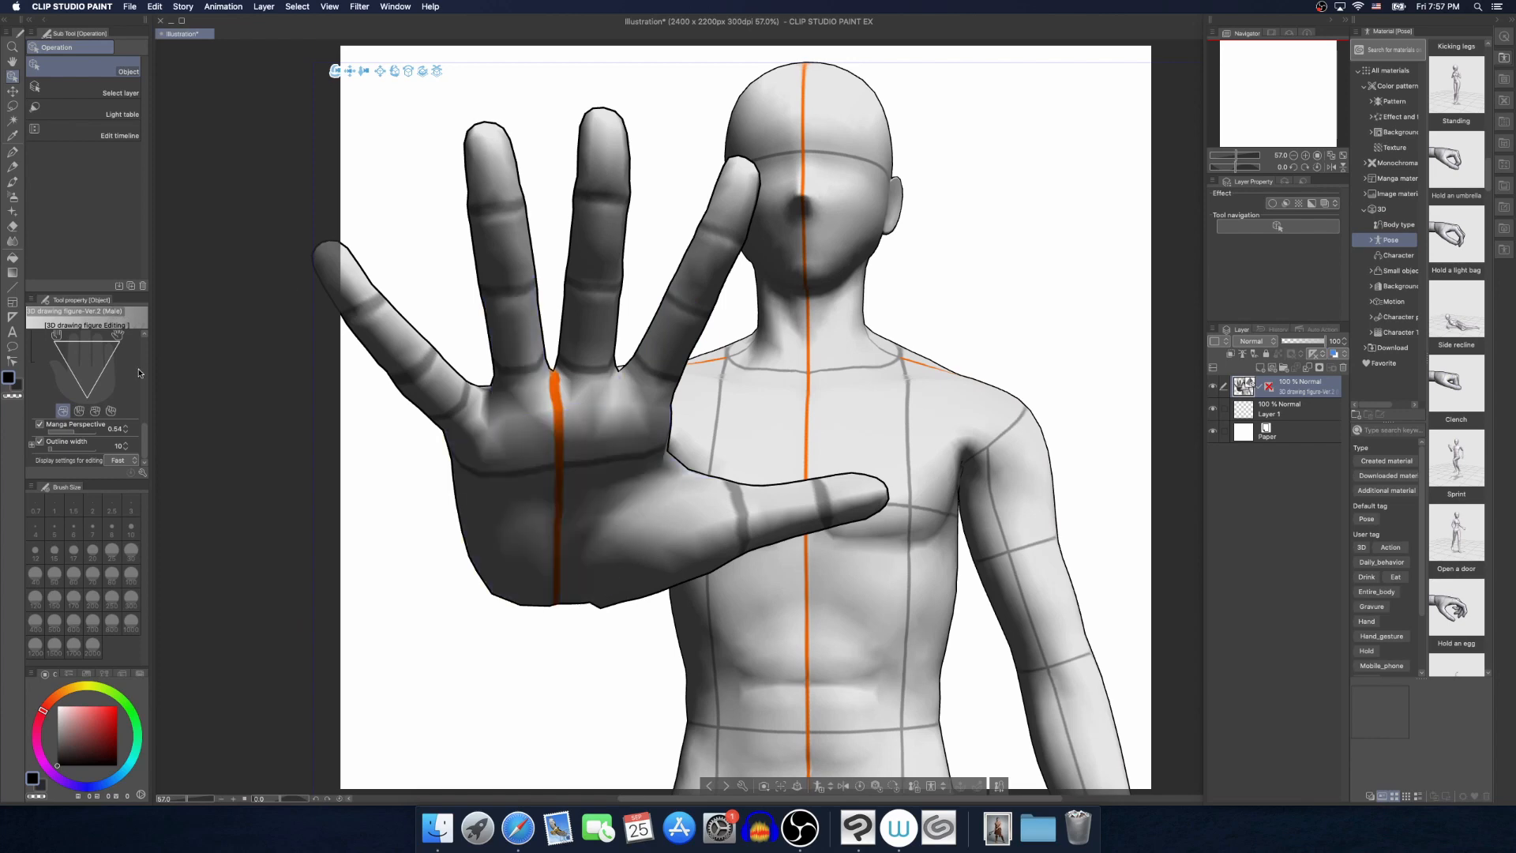
click(40, 426)
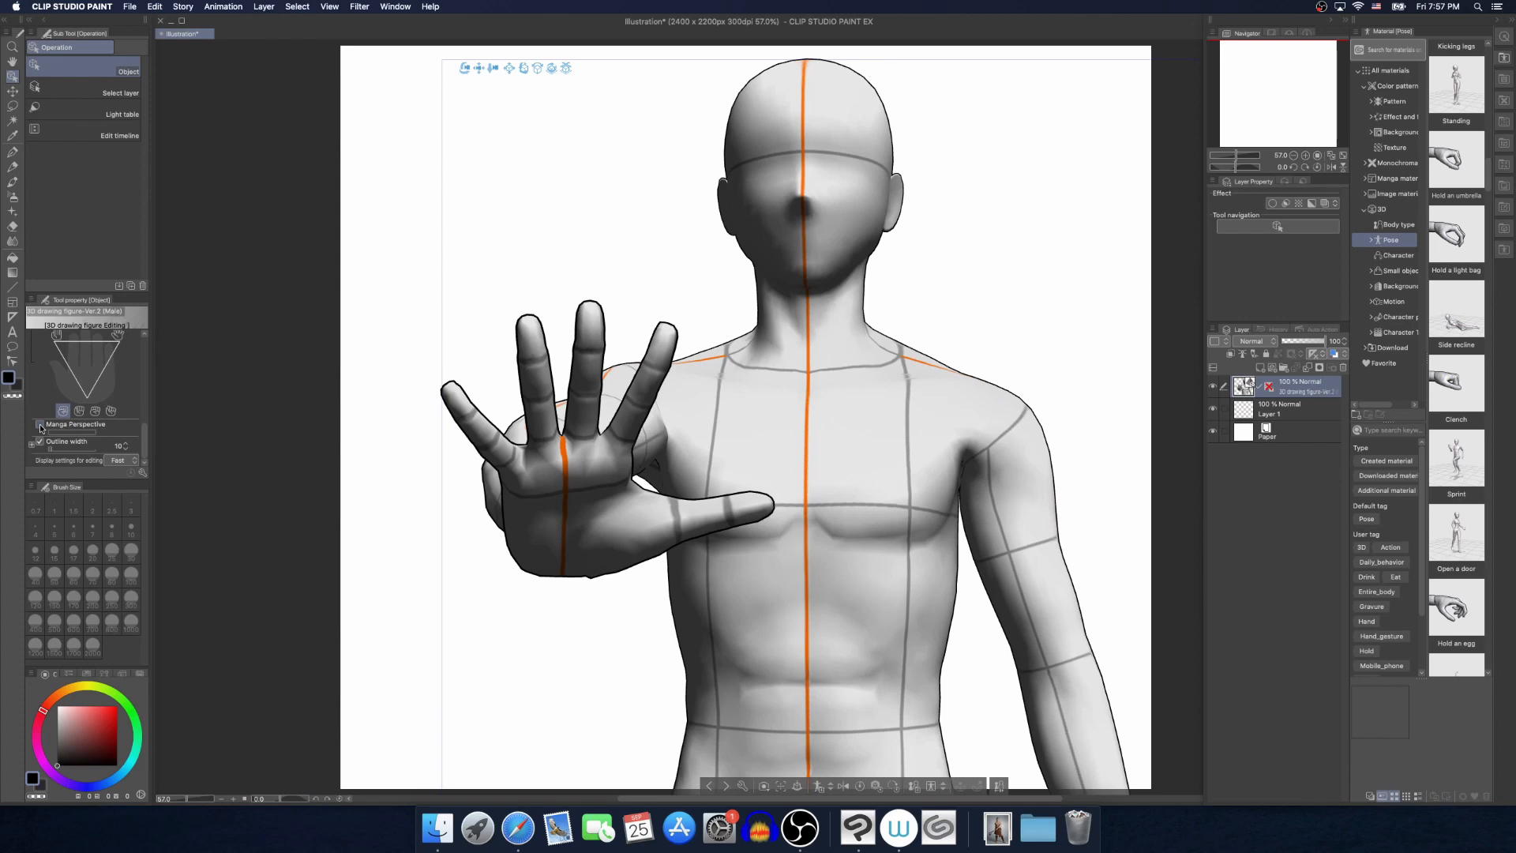
click(40, 426)
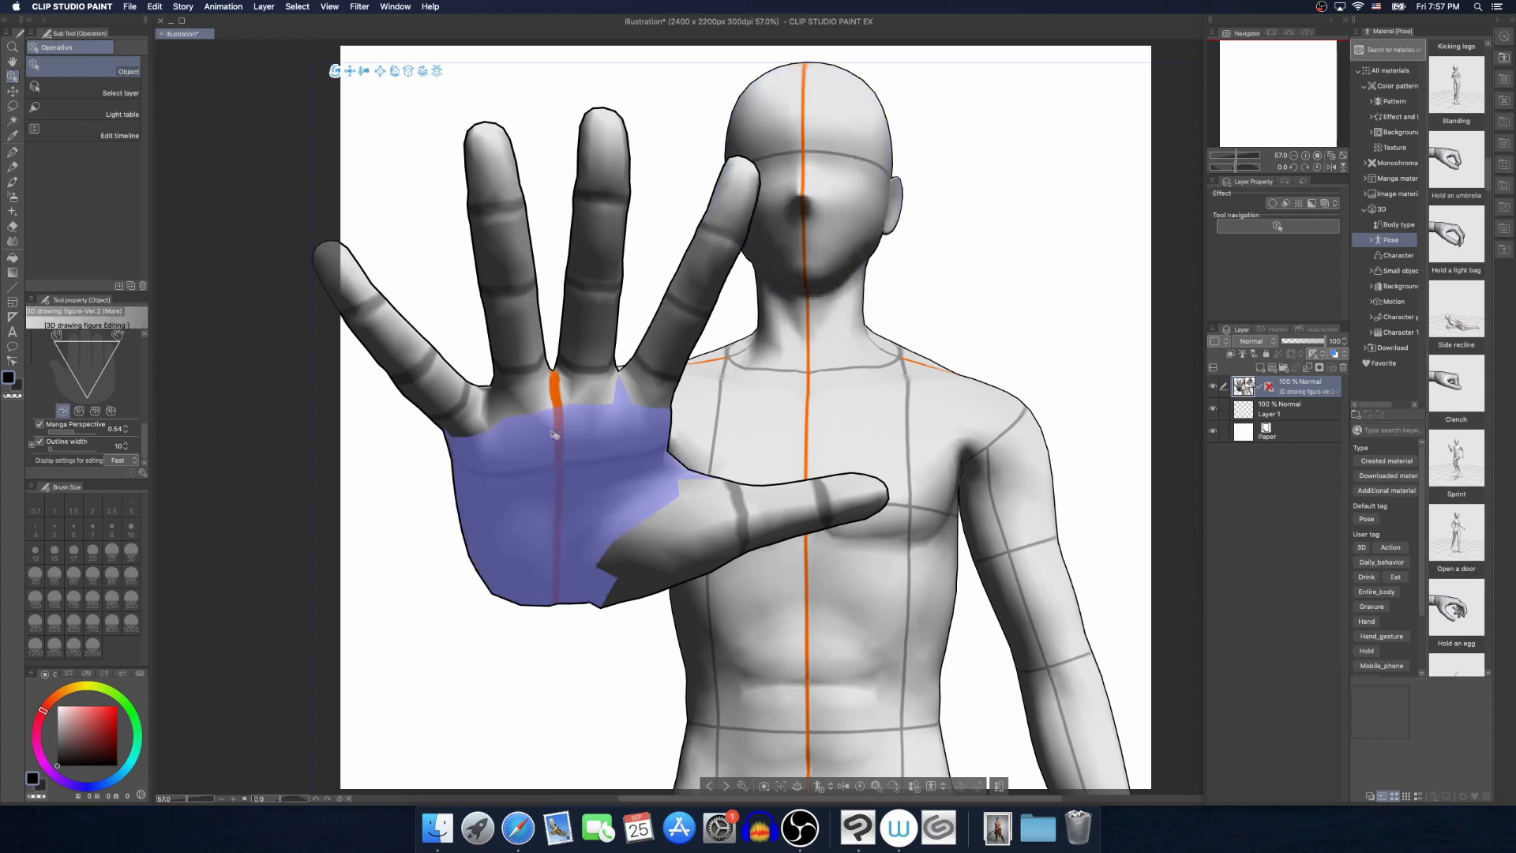
drag(75, 432, 72, 429)
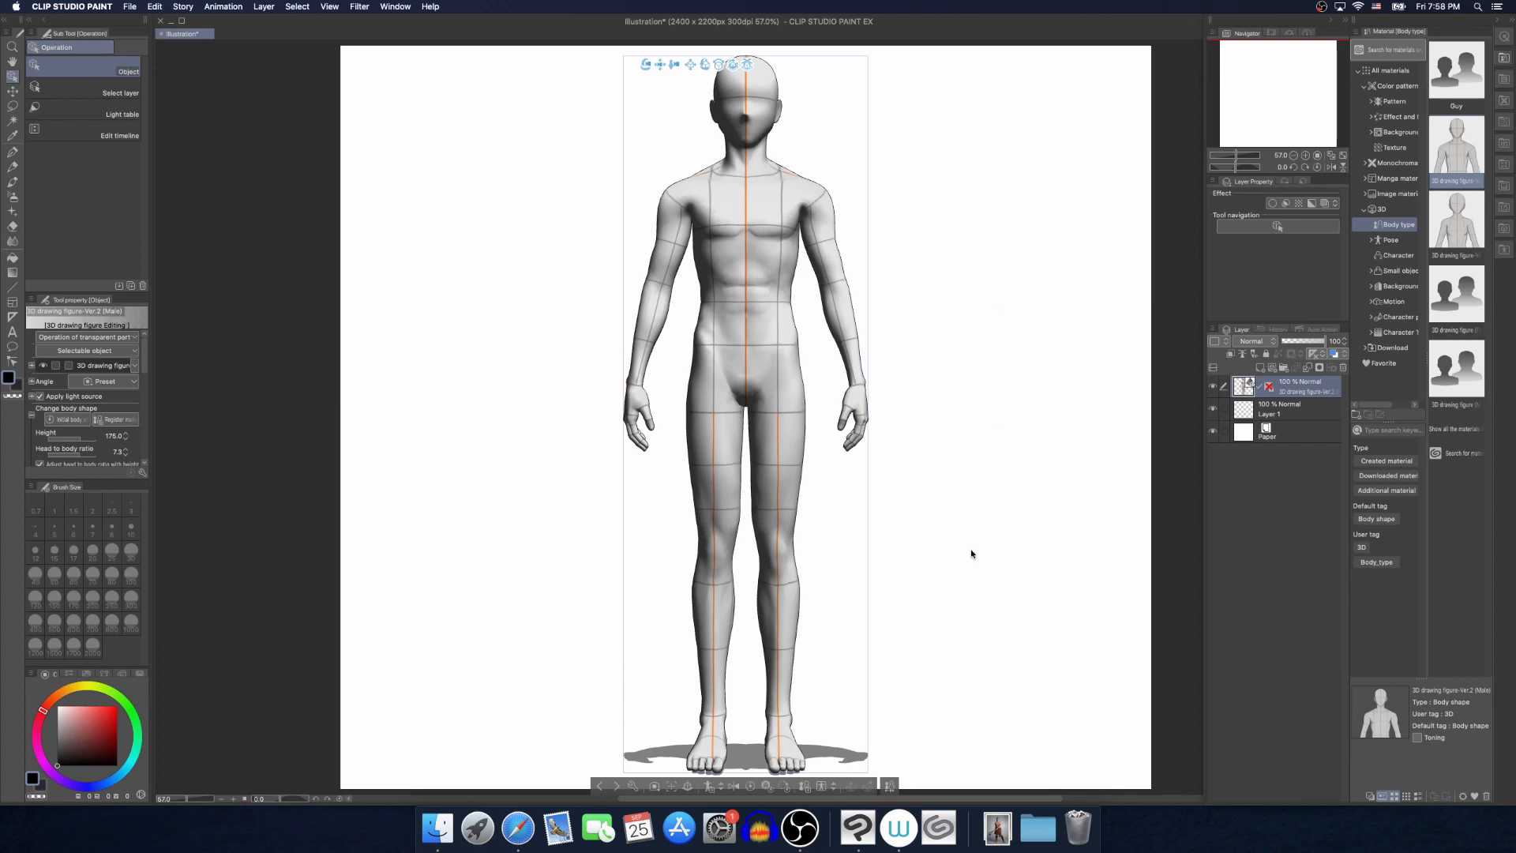
Pose the male drawing figure from the Vegata Pose.jpg image in Downloads with Pose Scanner
click(822, 786)
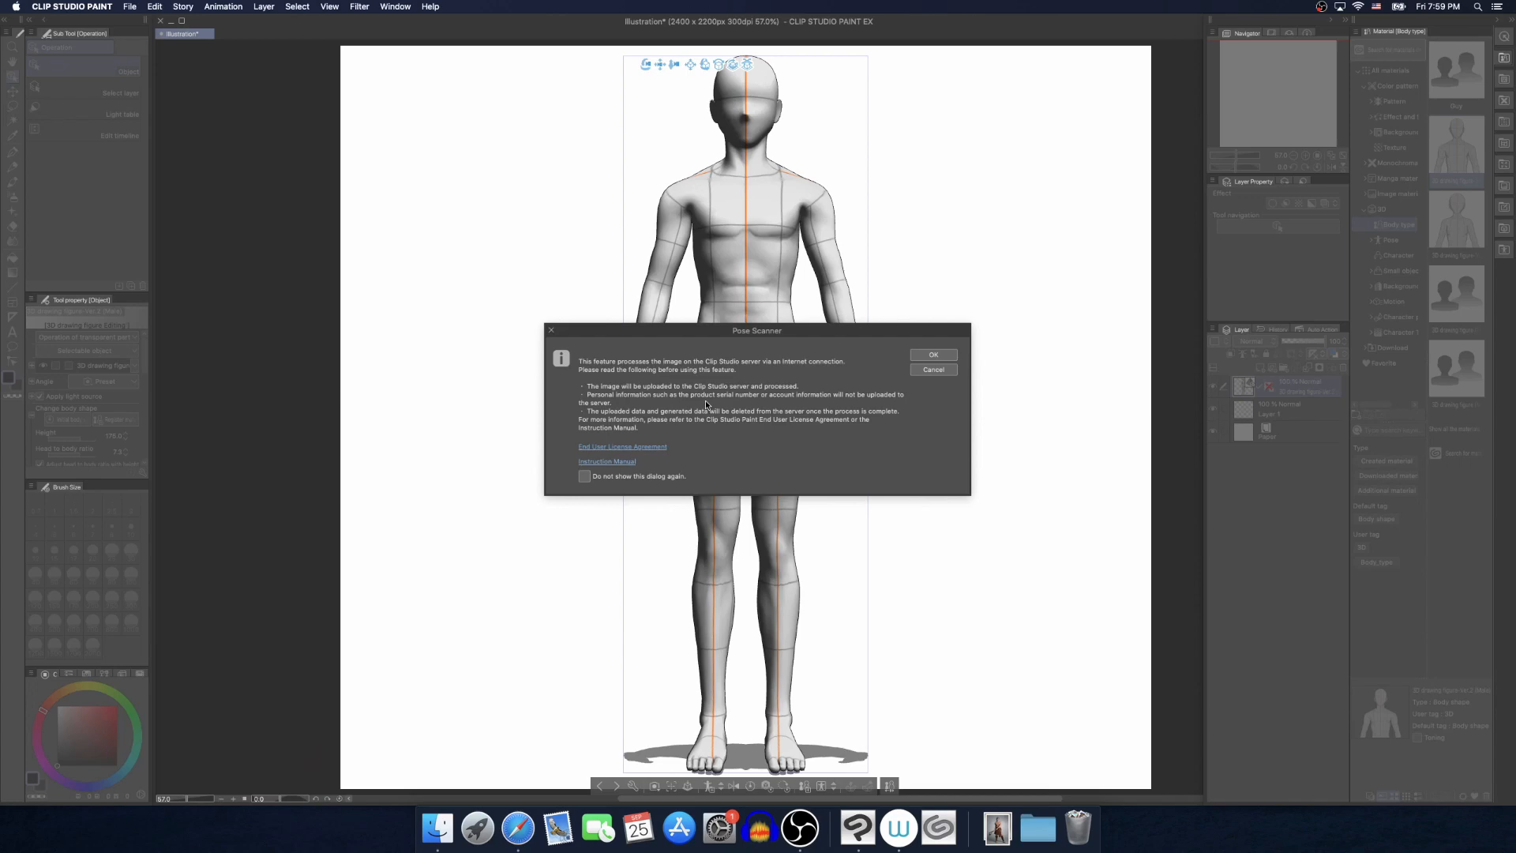
click(933, 355)
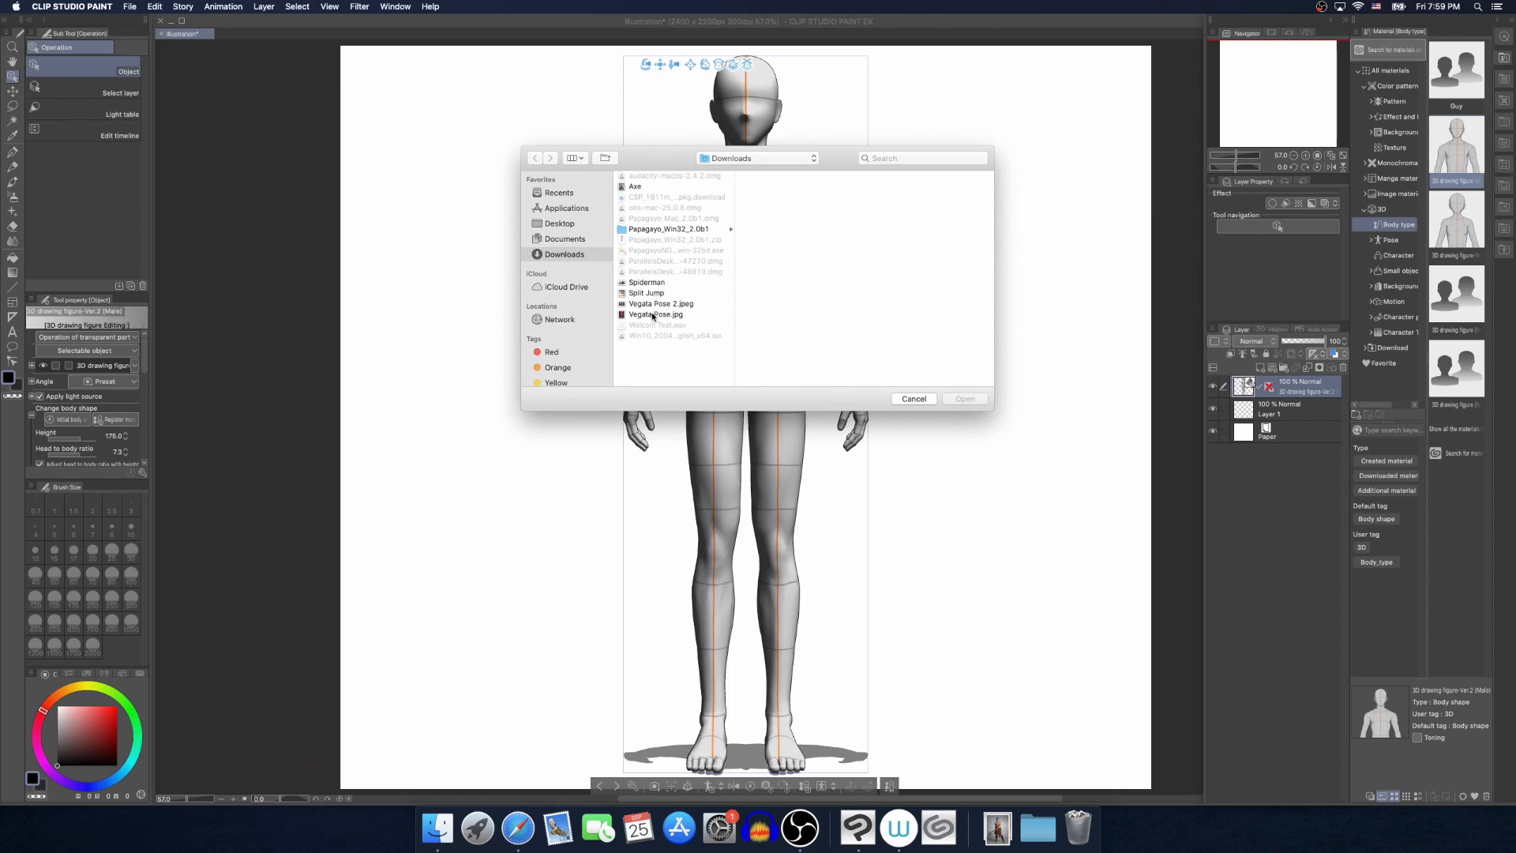
click(655, 314)
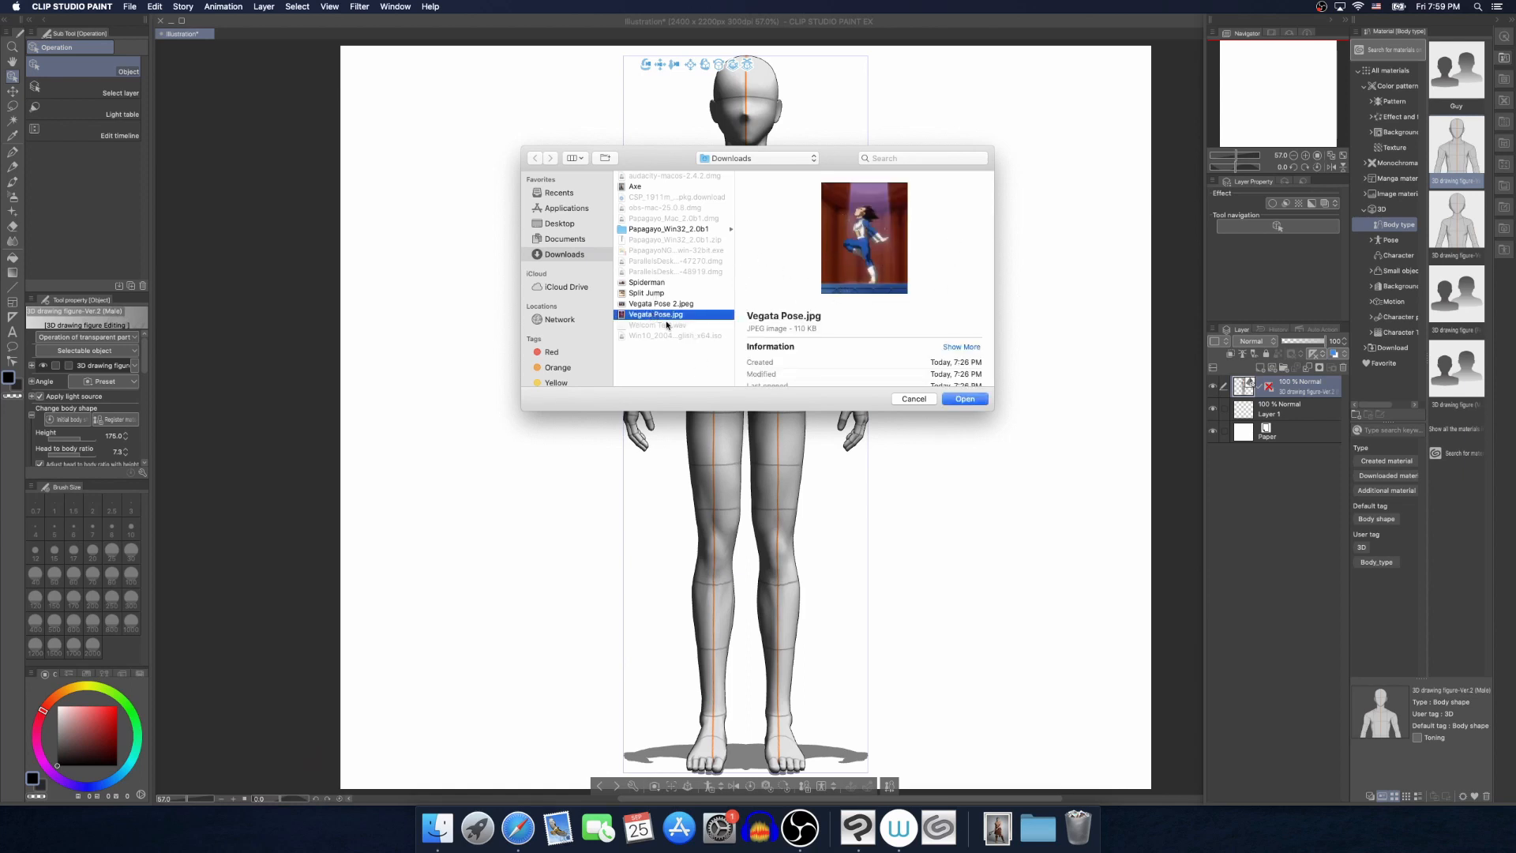
click(963, 399)
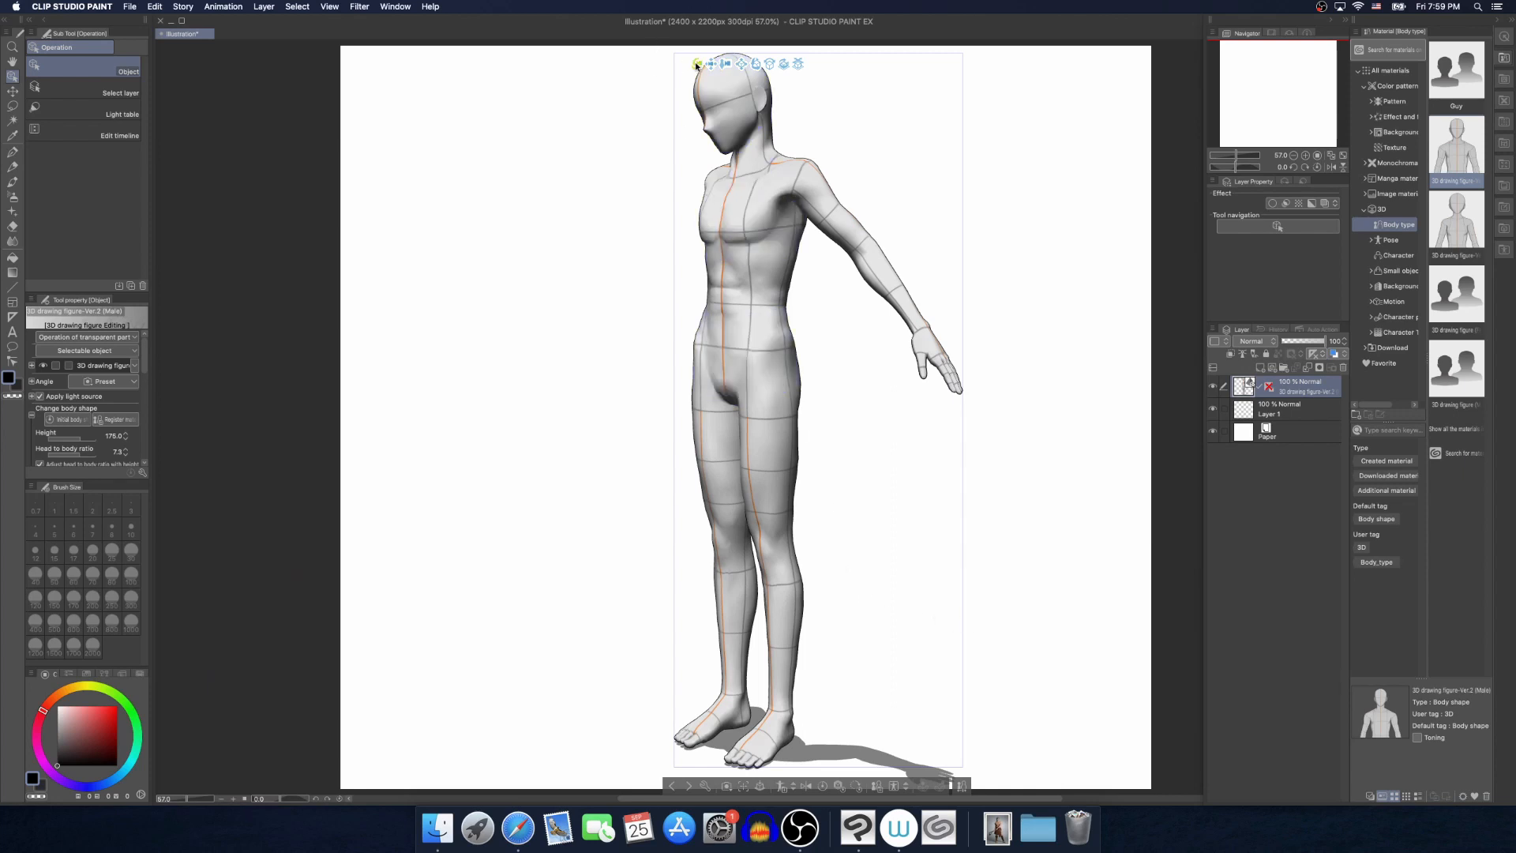
drag(697, 67, 698, 69)
Undo the pose scanned from Vegata Pose.jpg
key(super+z)
key(super+z)
key(super+z)
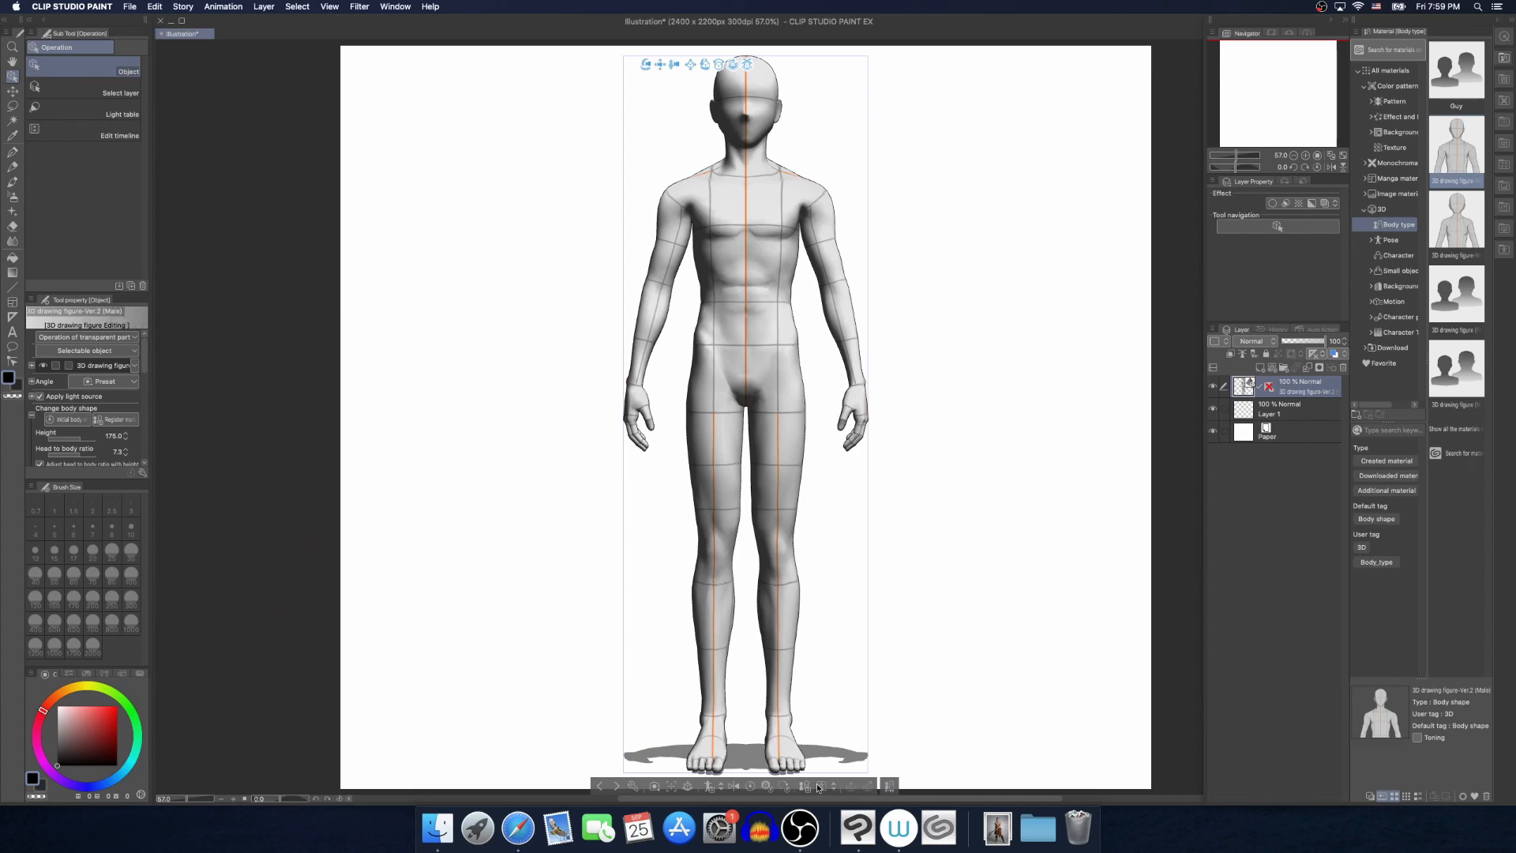
Compare the Spiderman and Vegata Pose 2.jpeg previews, apply the Spiderman photo with Pose Scanner, and inspect the seated pose from the front
click(821, 786)
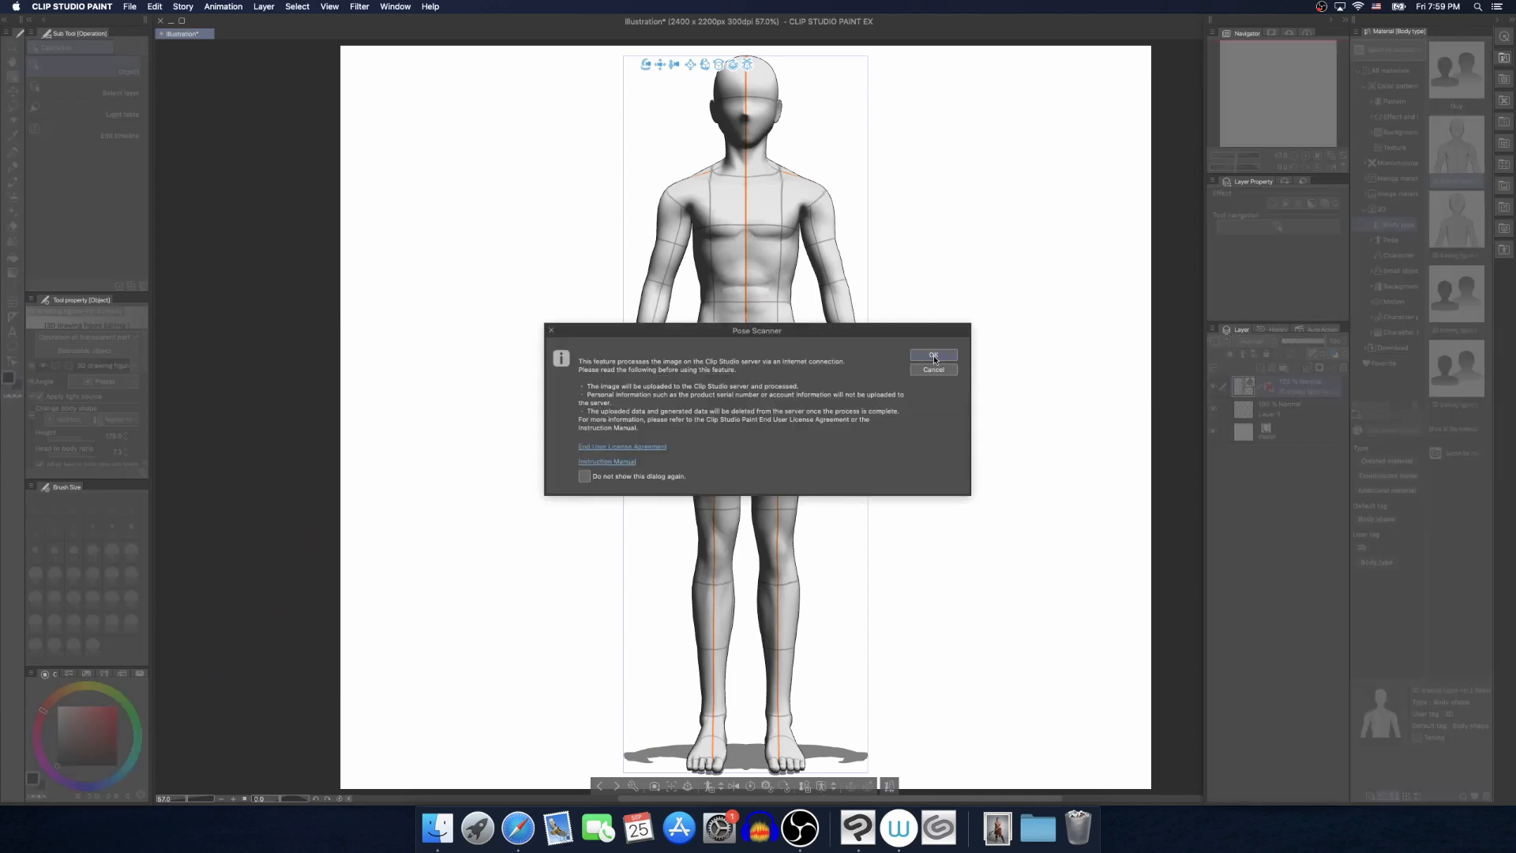
click(934, 357)
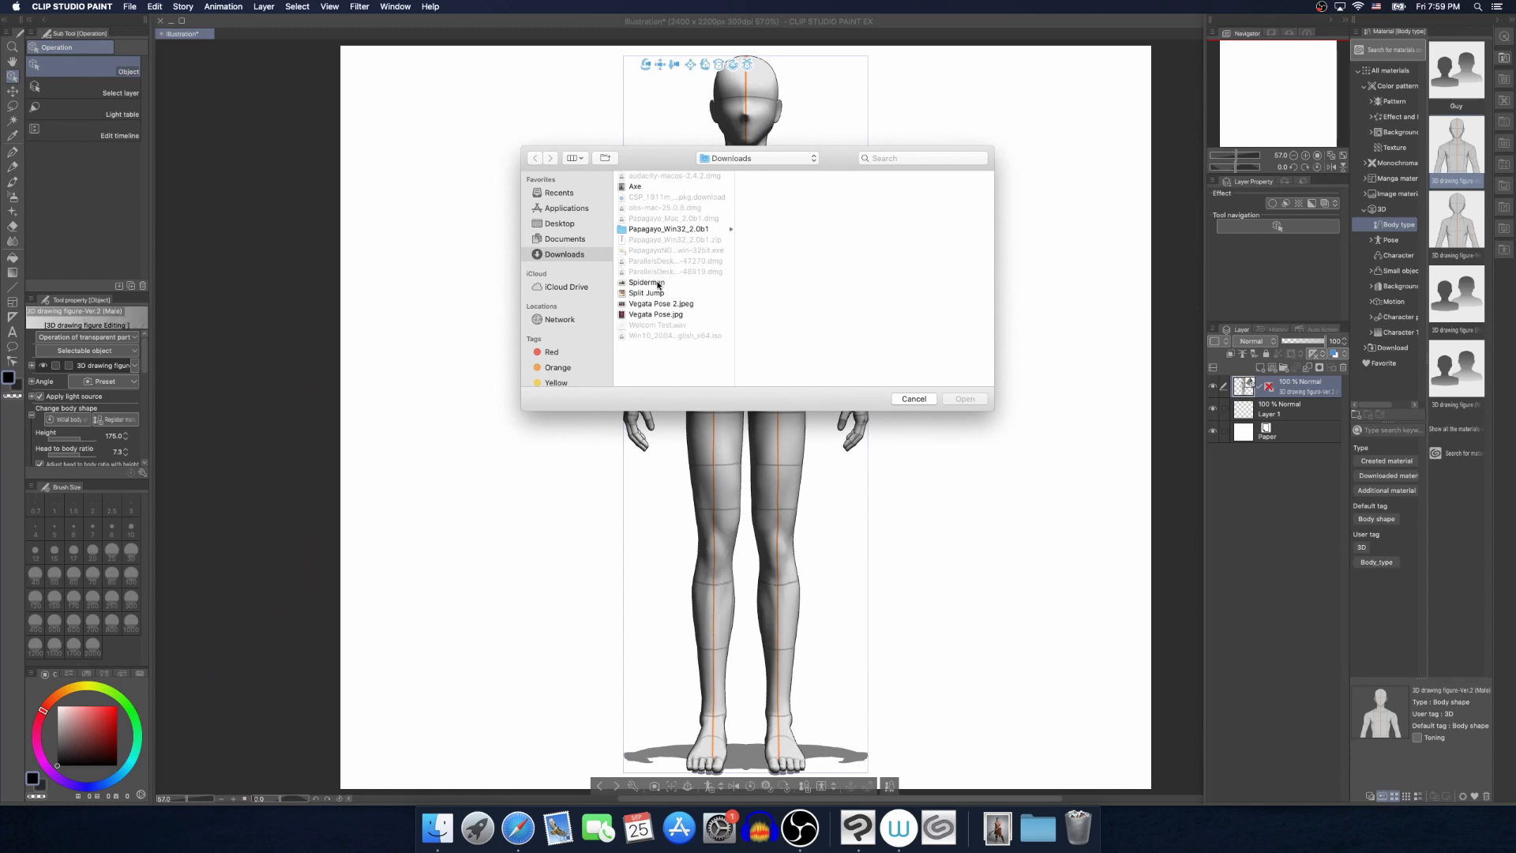
click(658, 284)
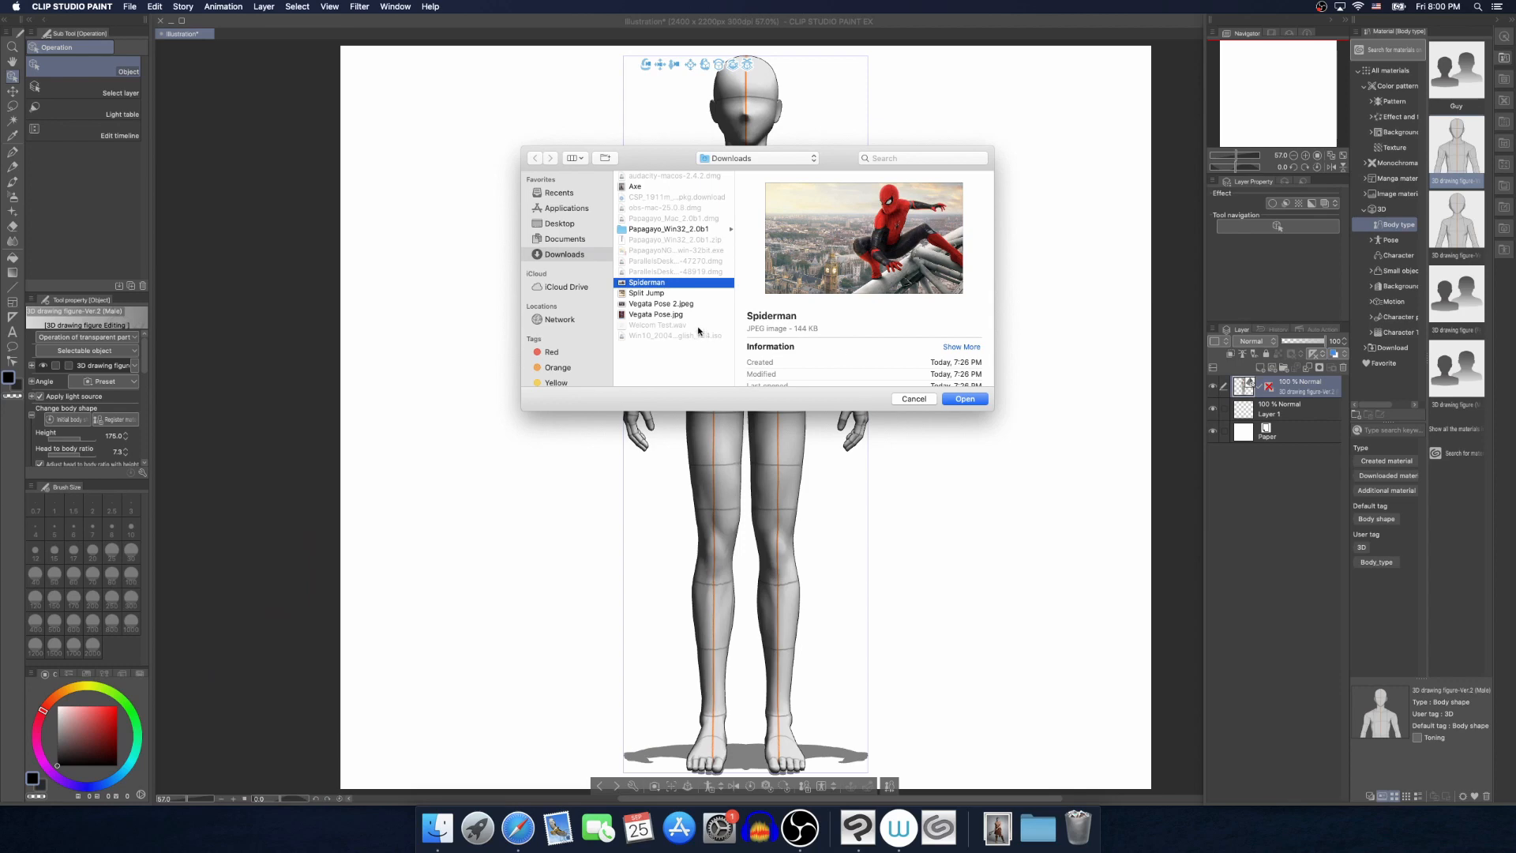
click(642, 304)
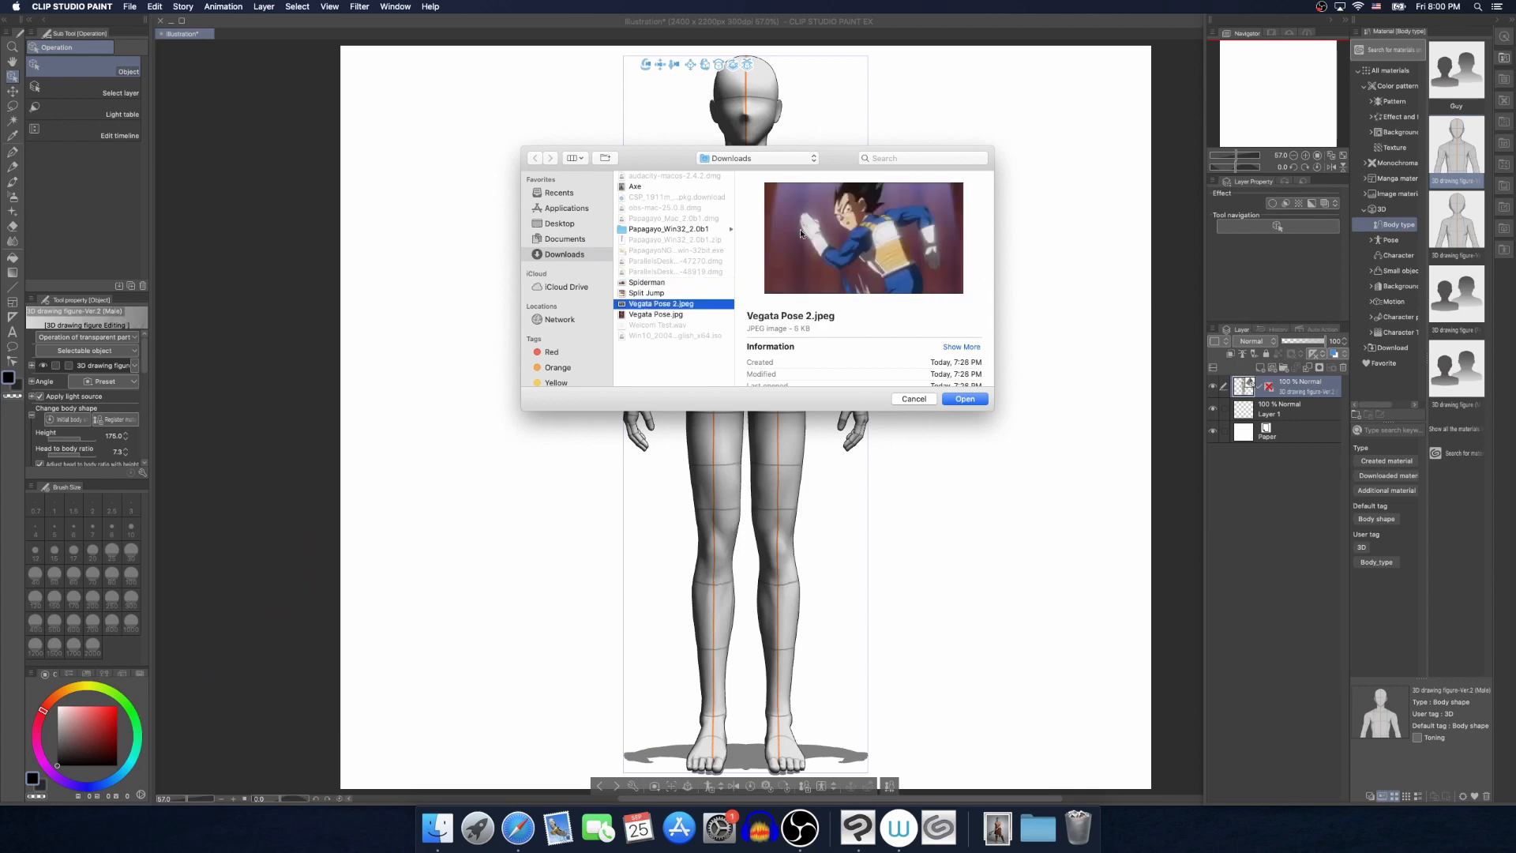
click(648, 282)
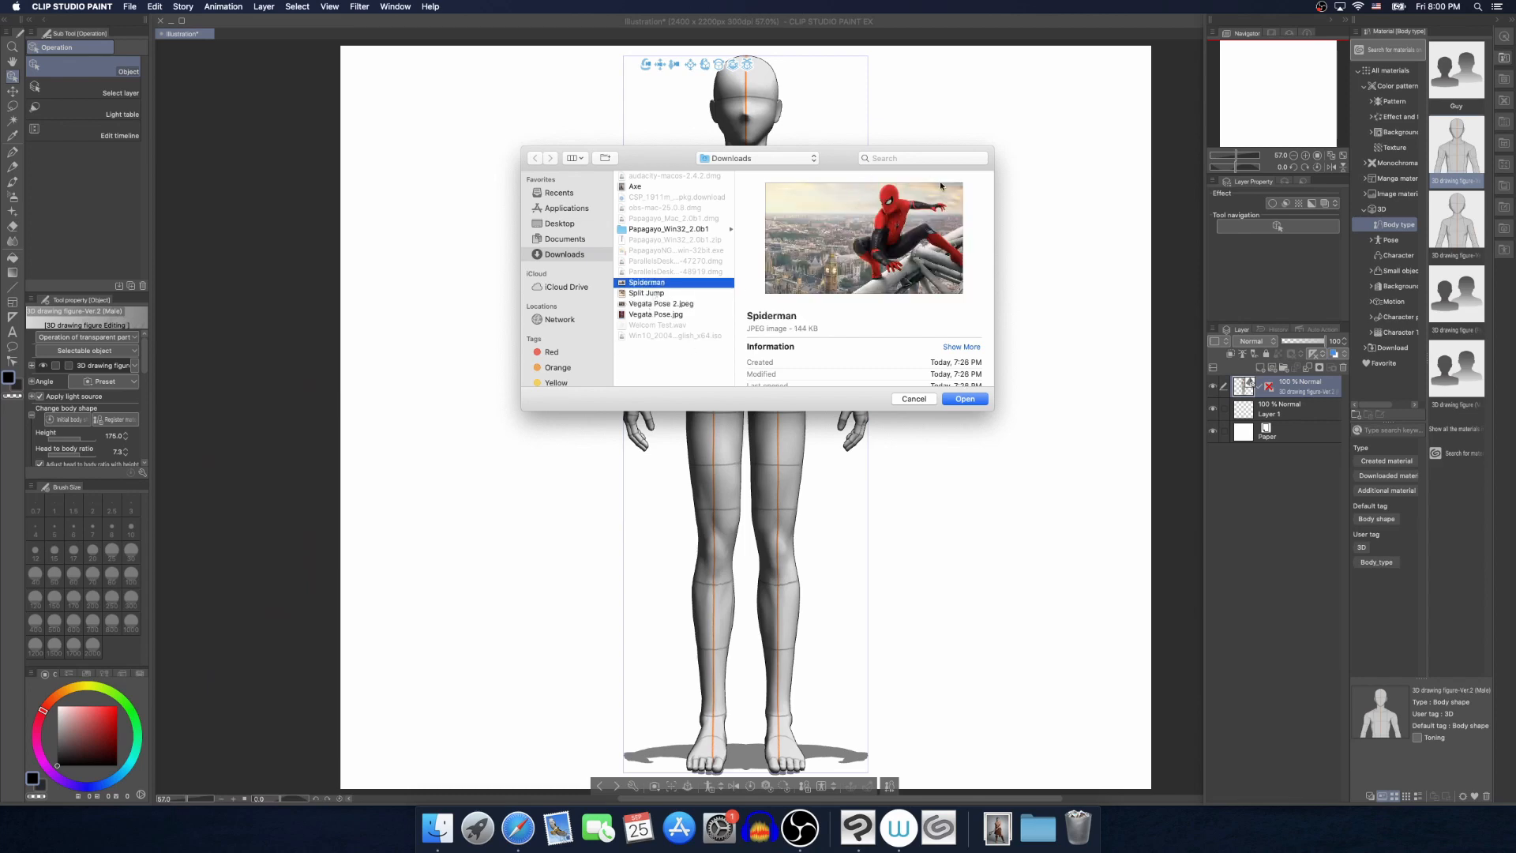
click(676, 304)
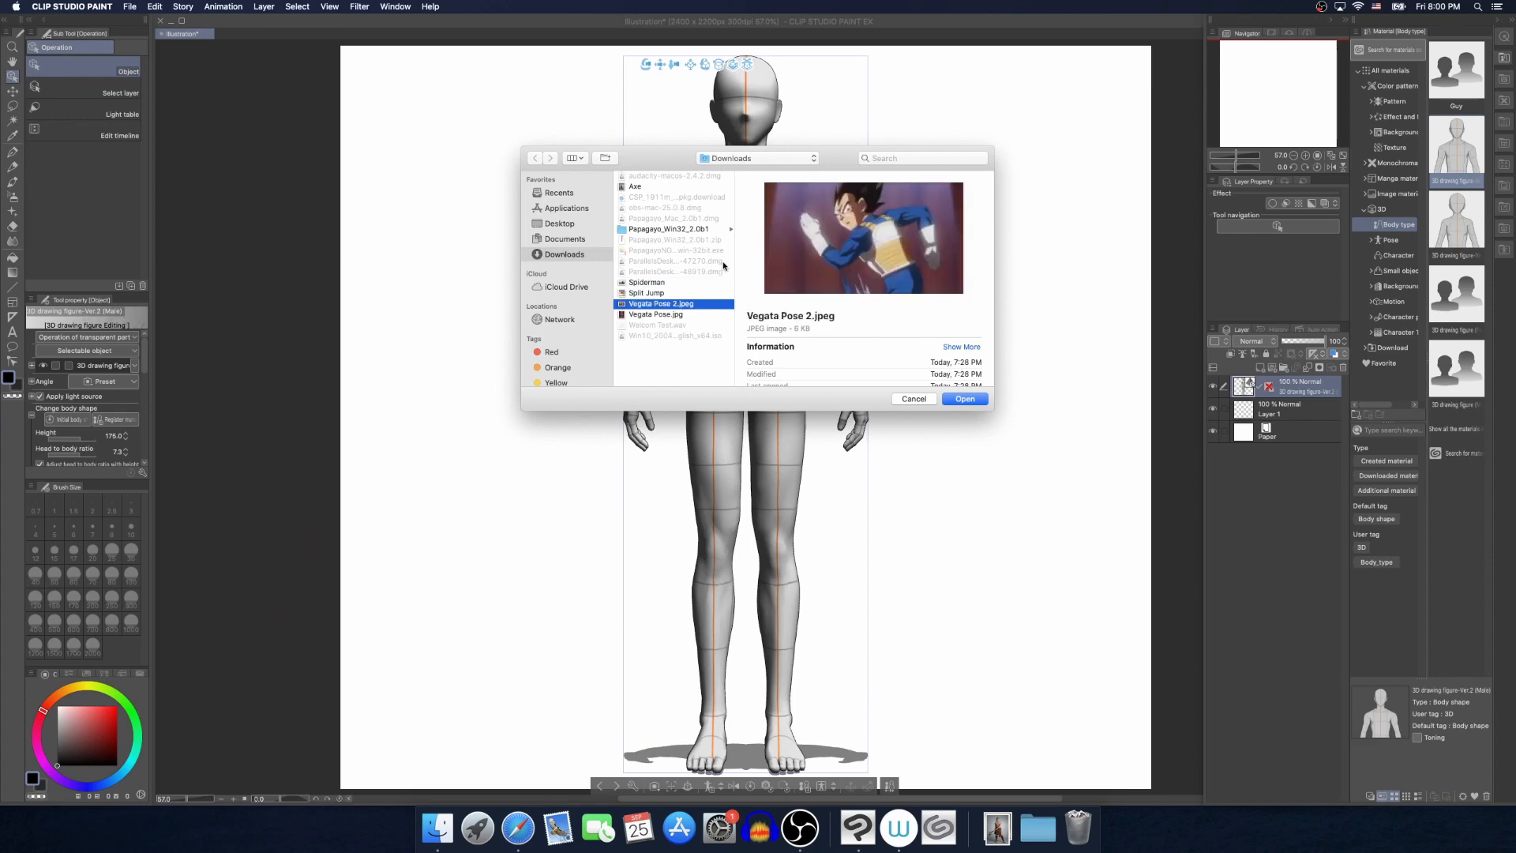
click(652, 283)
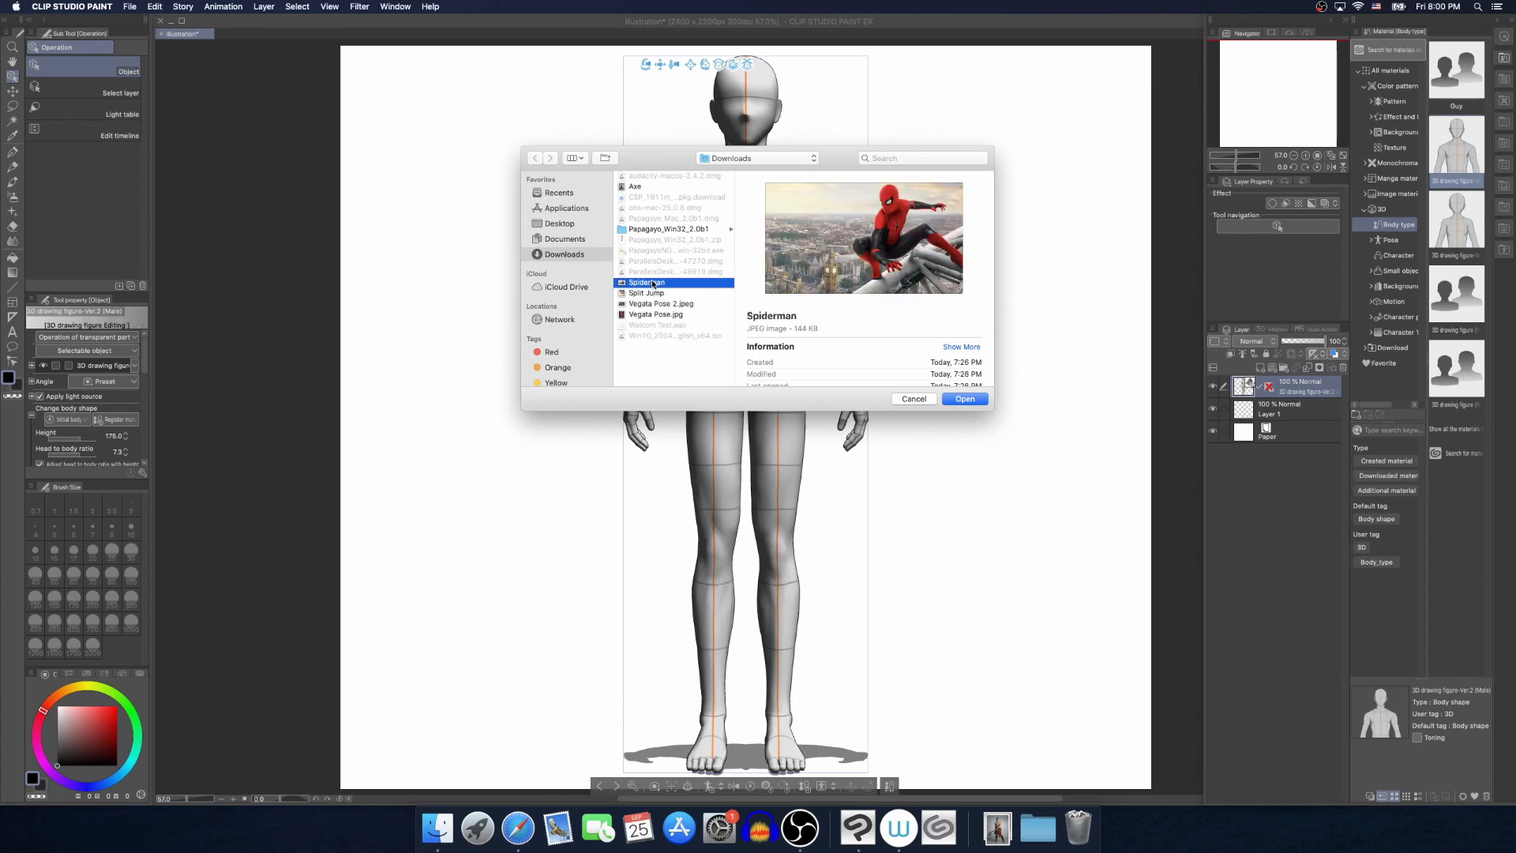
click(973, 398)
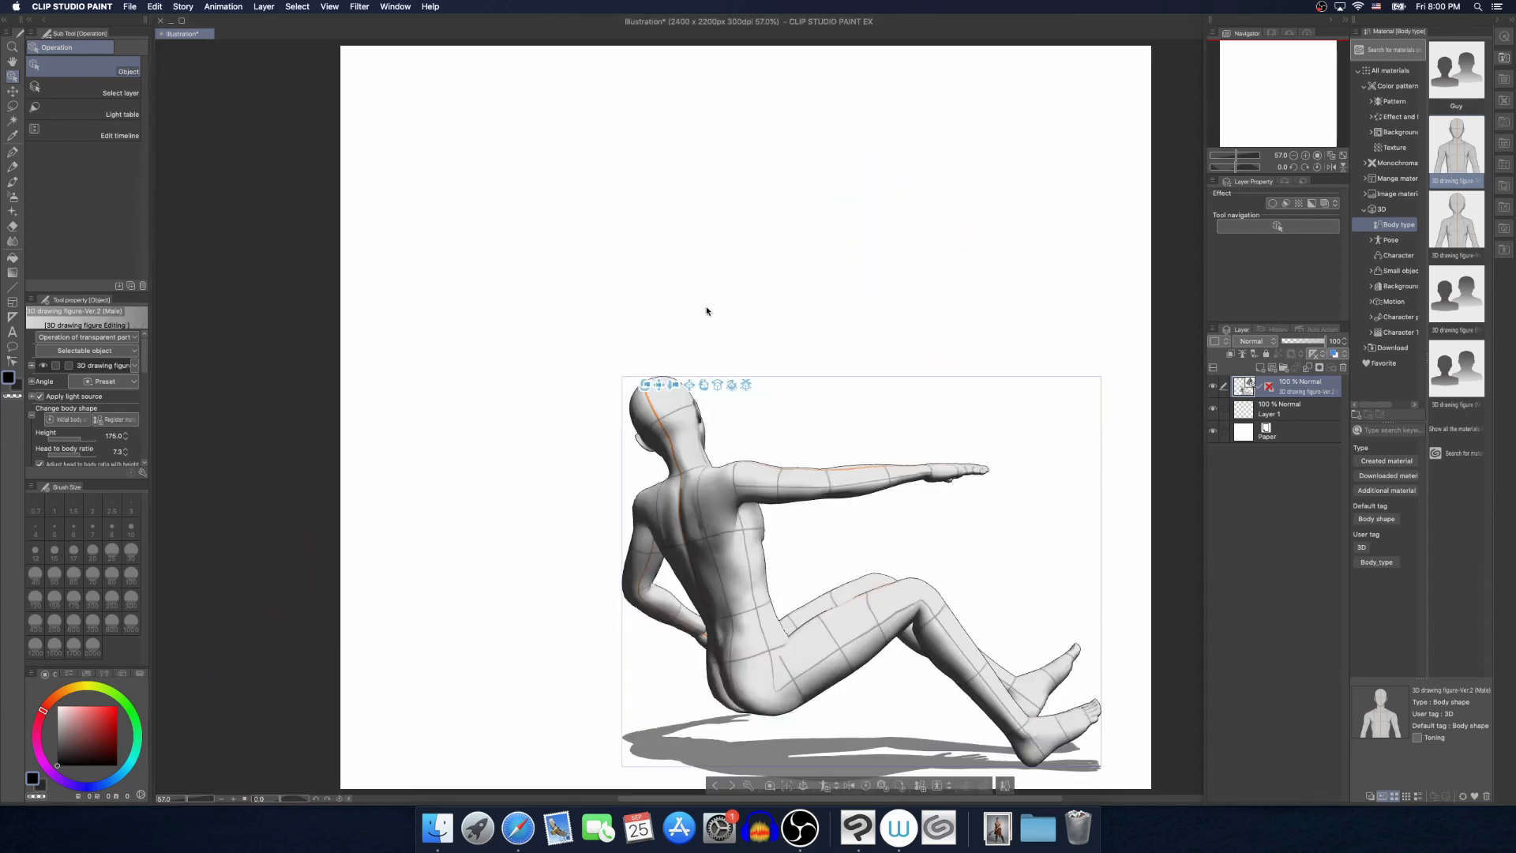
drag(640, 387, 354, 368)
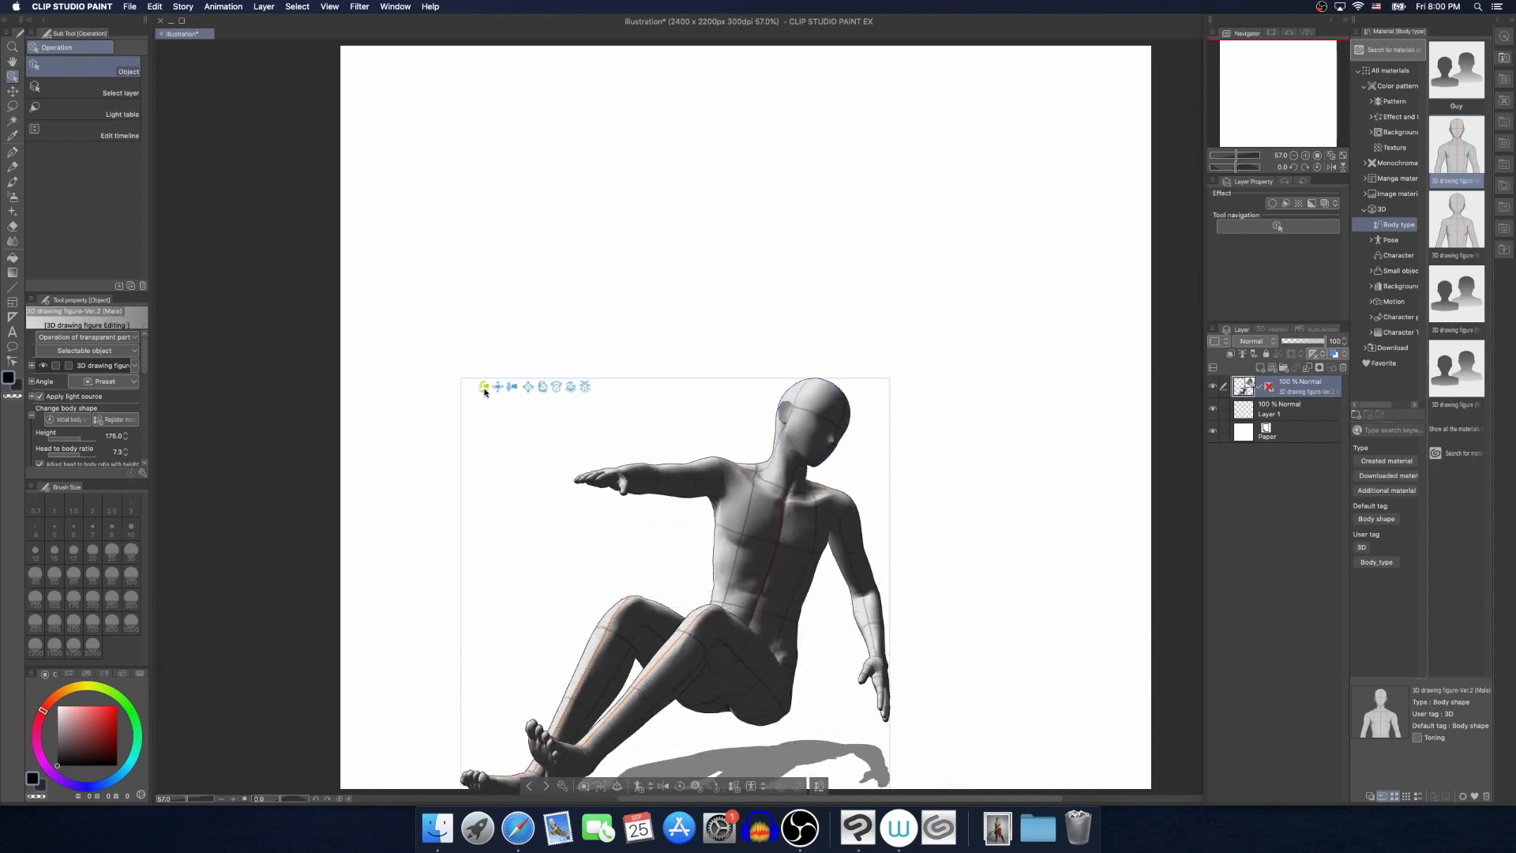
drag(482, 388, 490, 433)
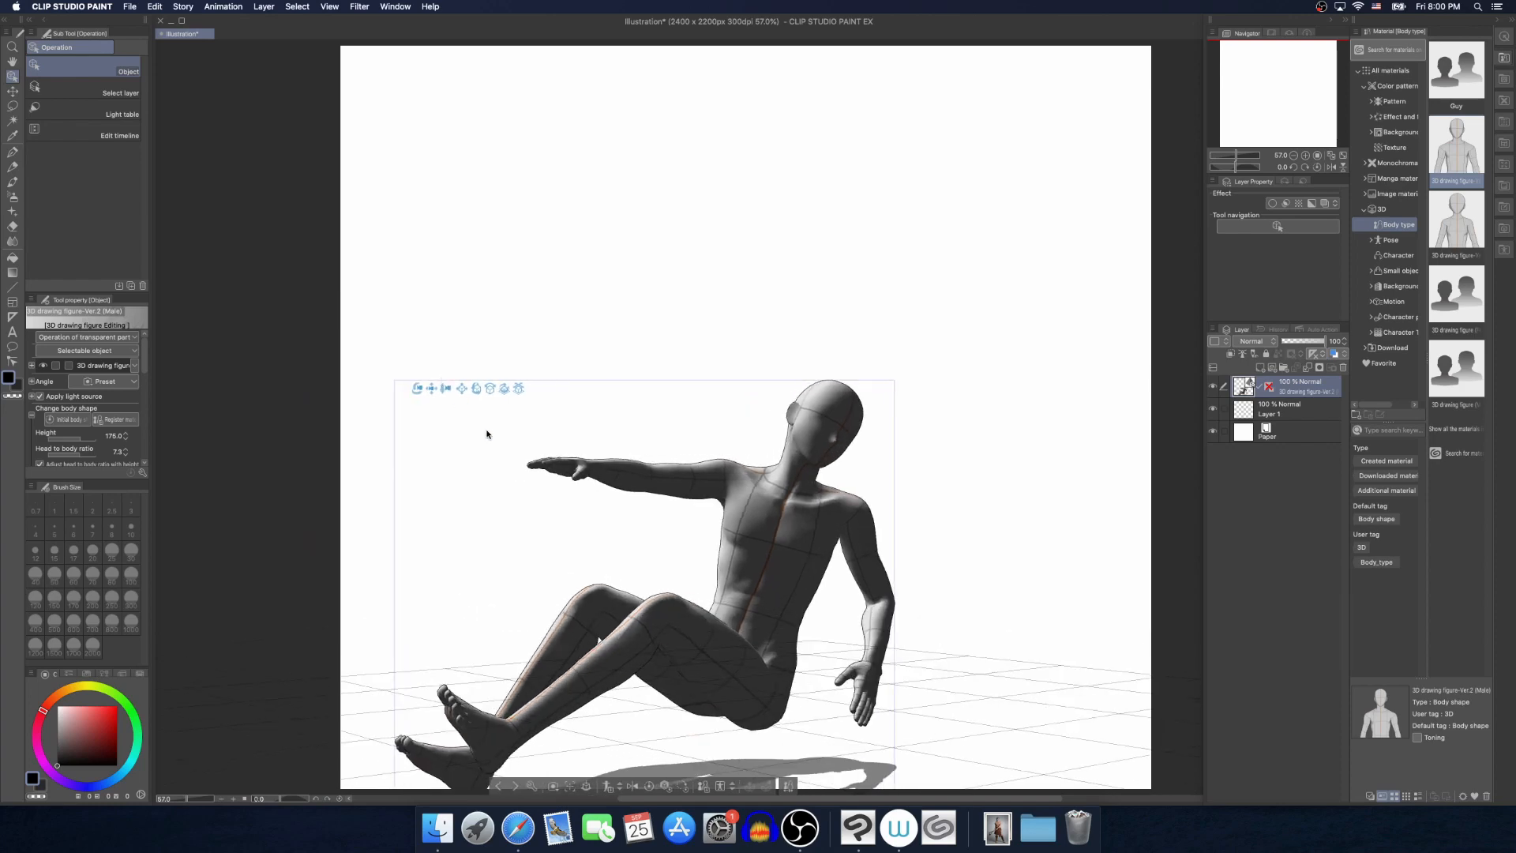
Undo the camera rotations and the pose scanned from the Spiderman photo
key(super+z)
key(super+z)
key(super+z)
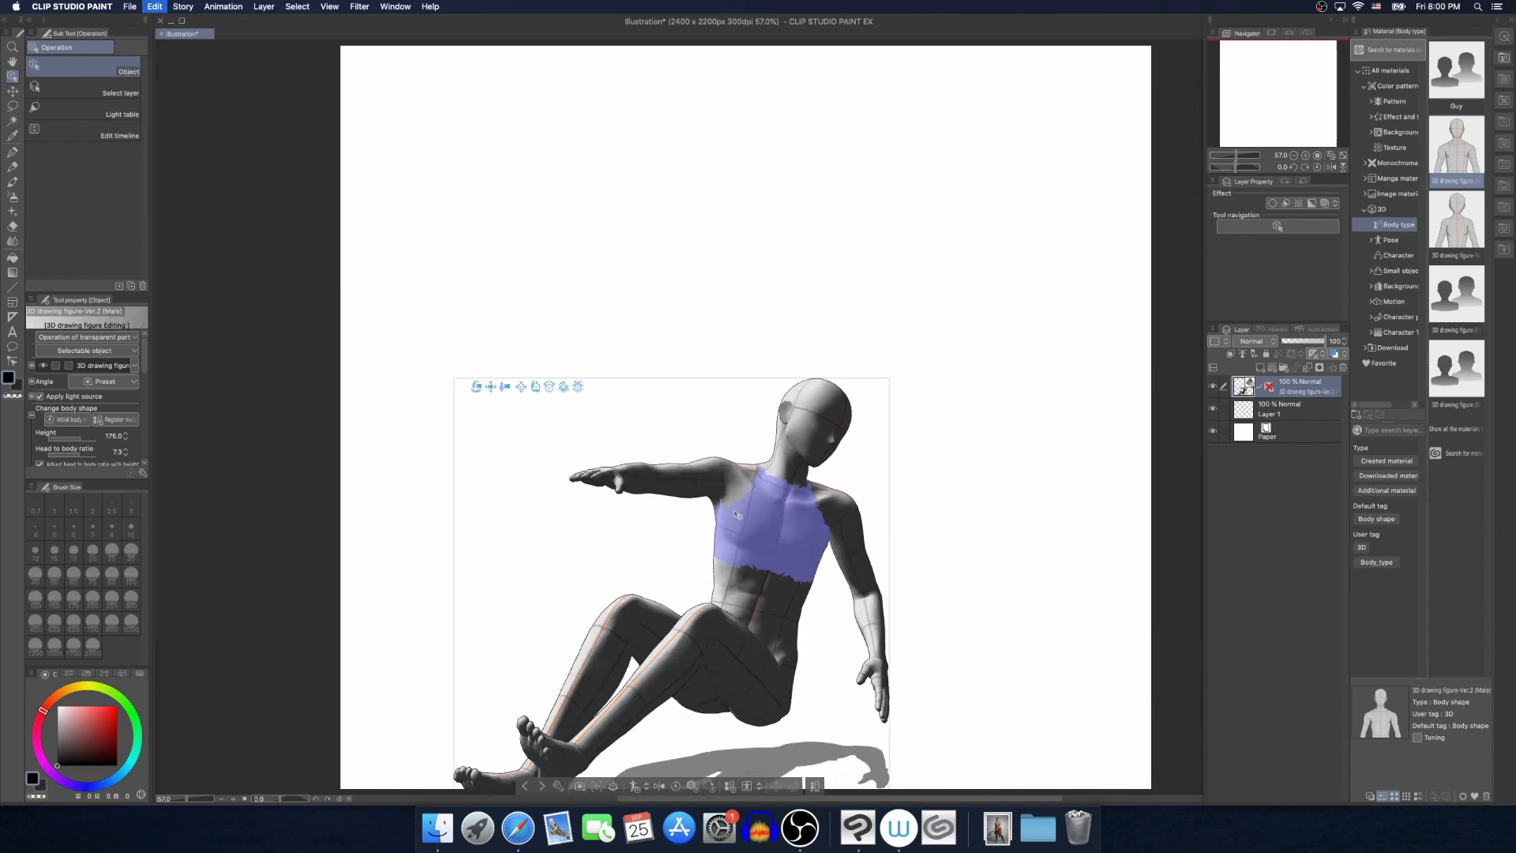
key(super+z)
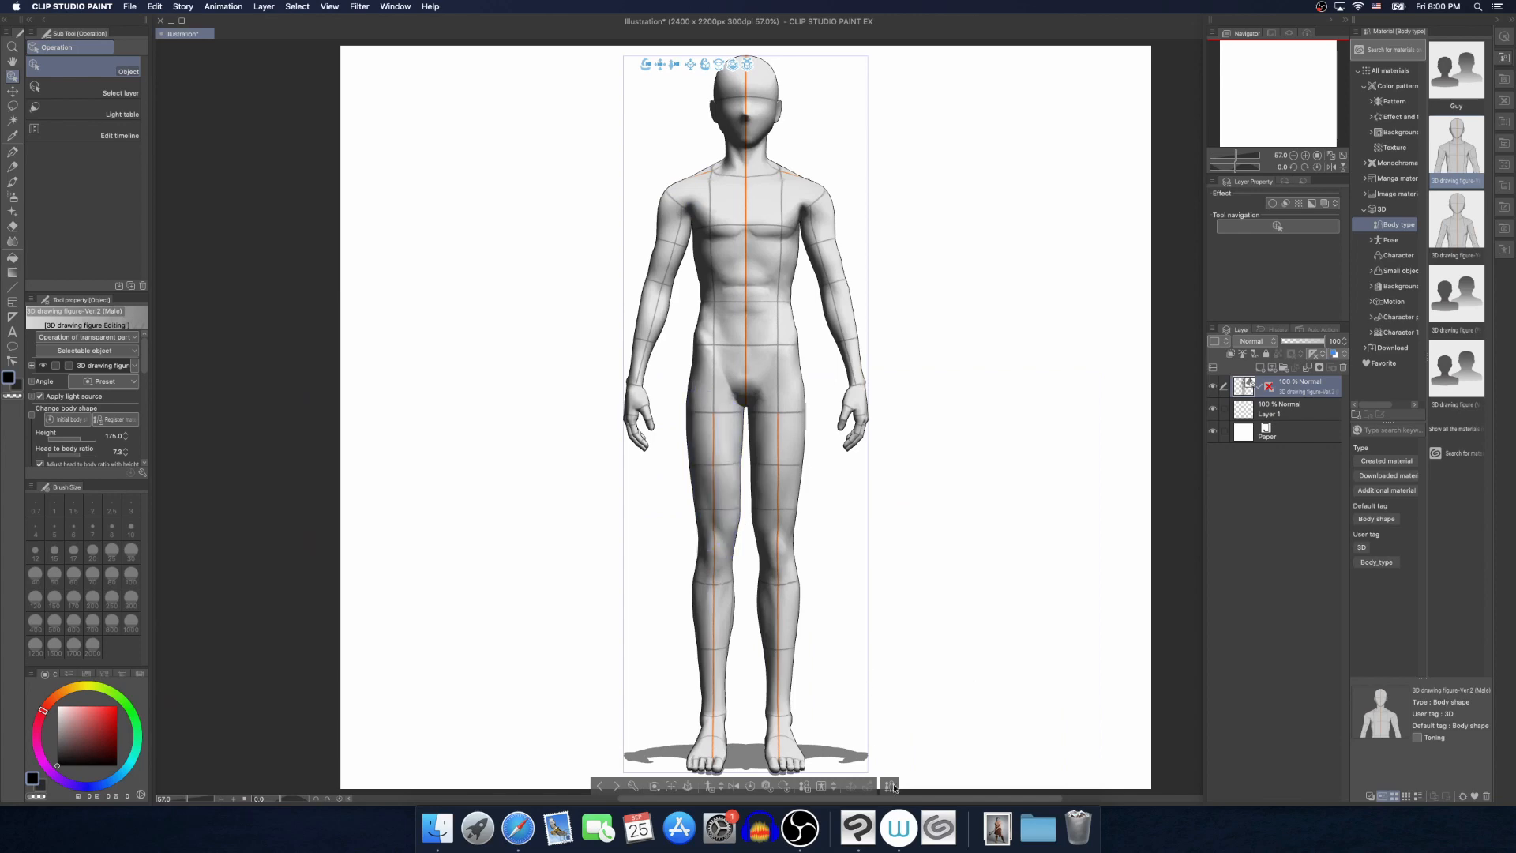
Pose the figure from the Split Jump photo with Pose Scanner
click(818, 788)
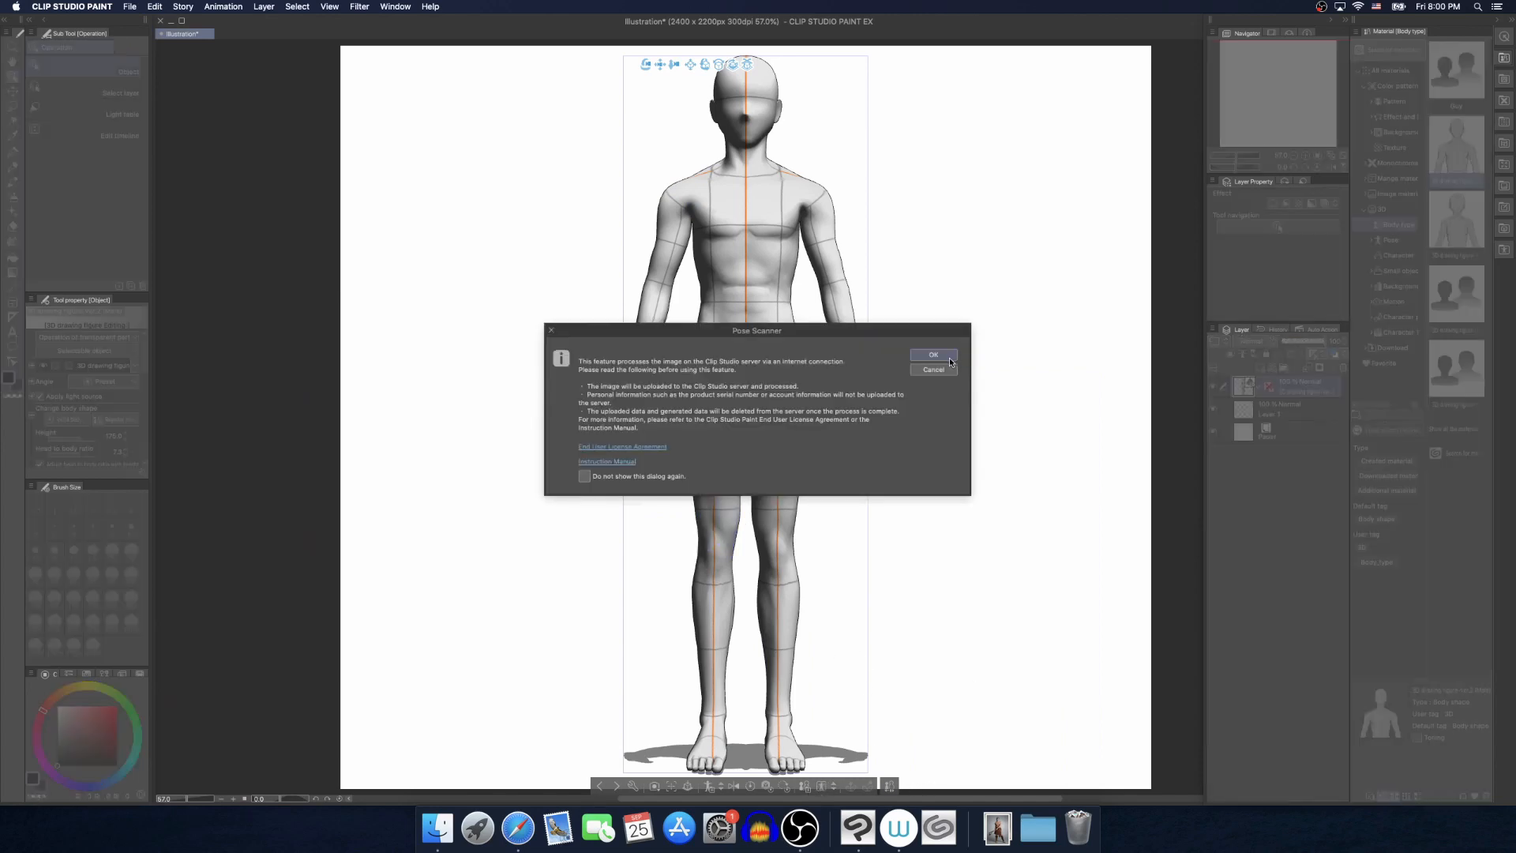
click(950, 357)
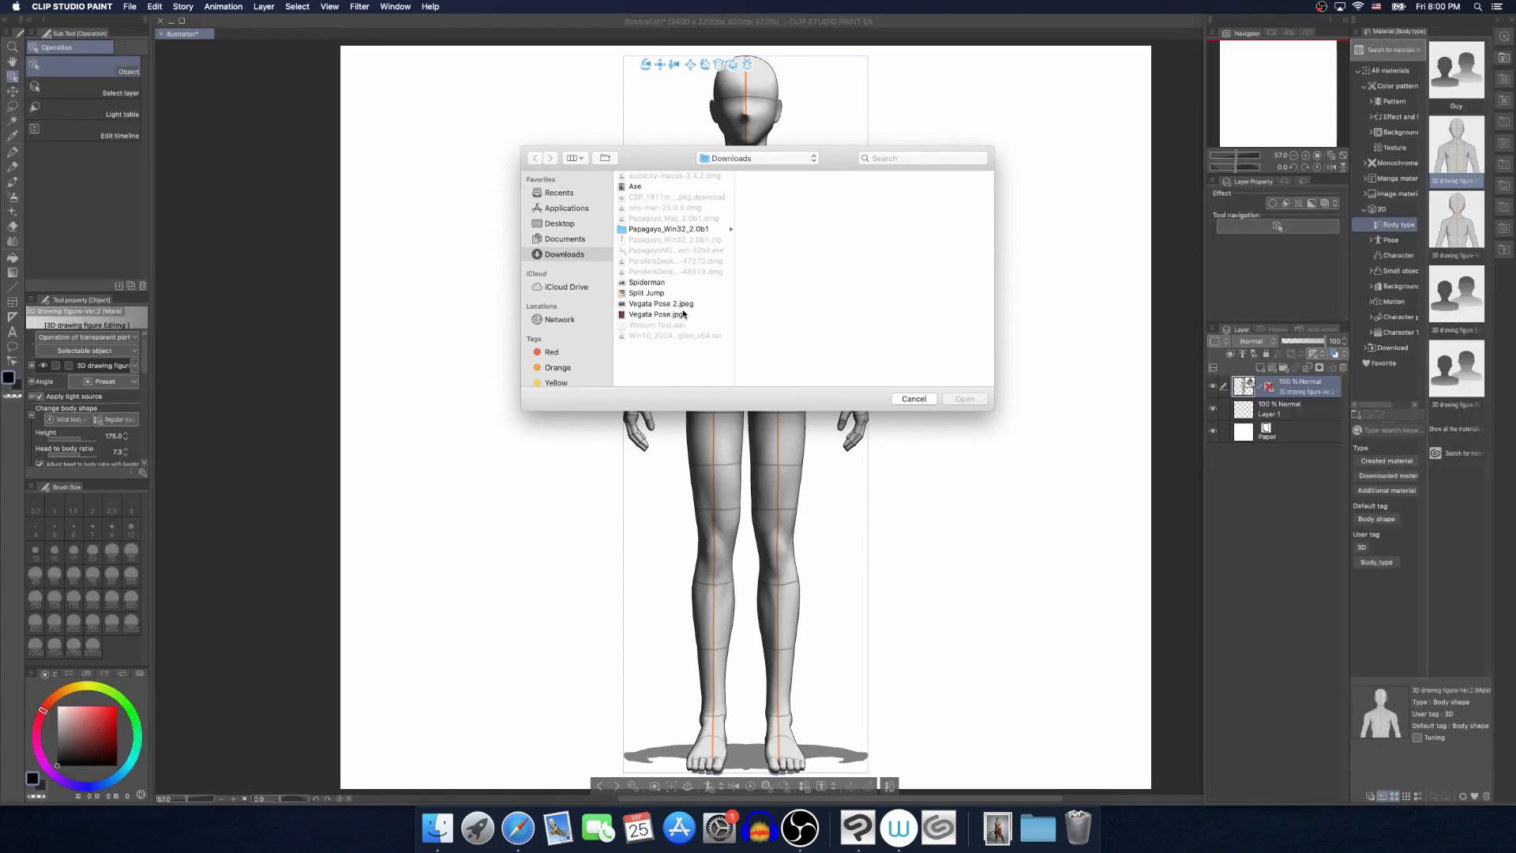
click(662, 294)
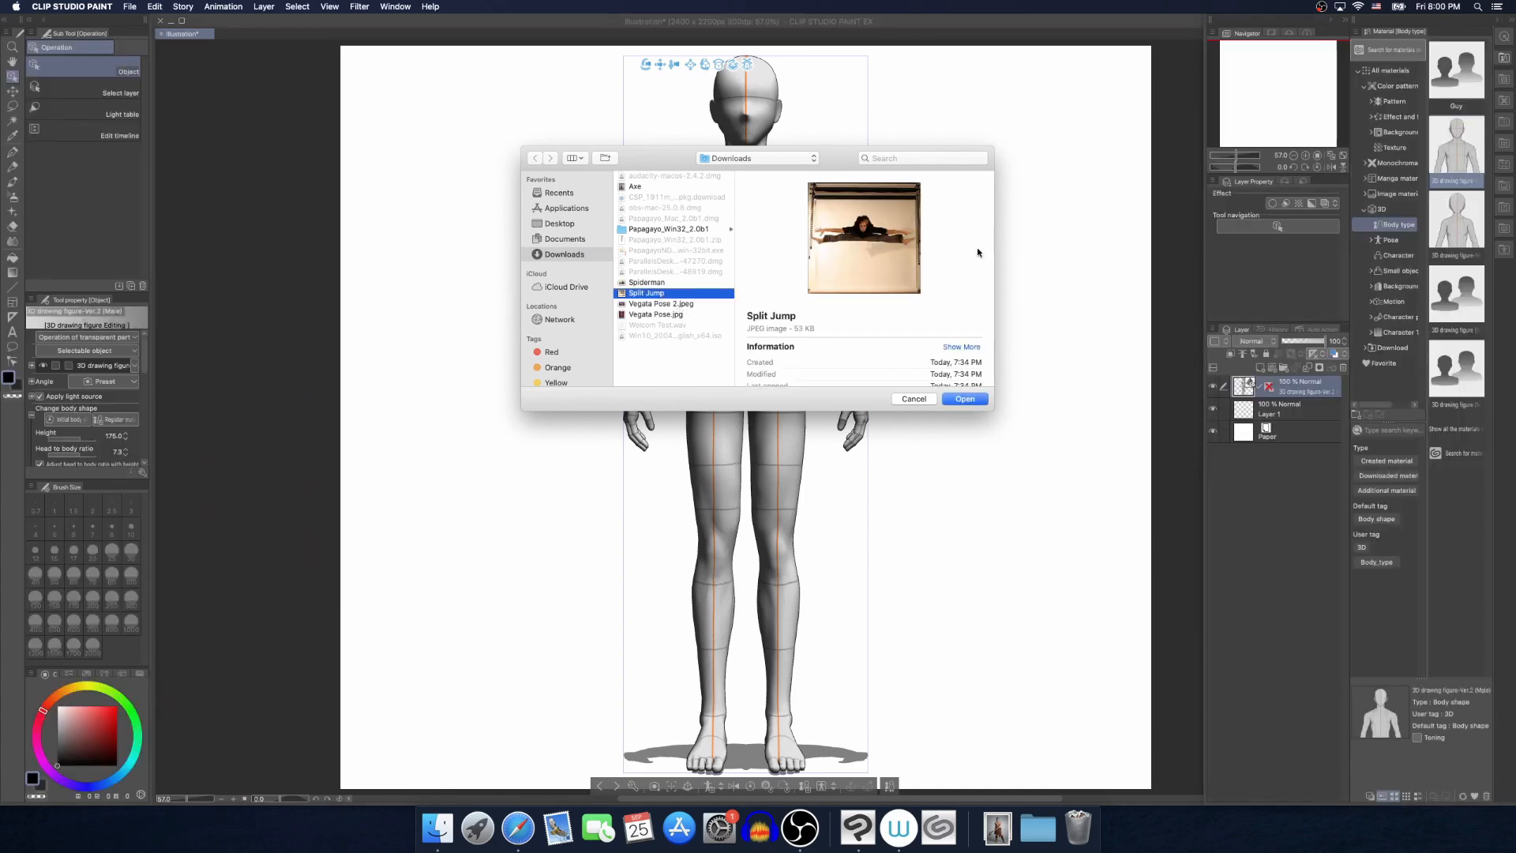
click(965, 399)
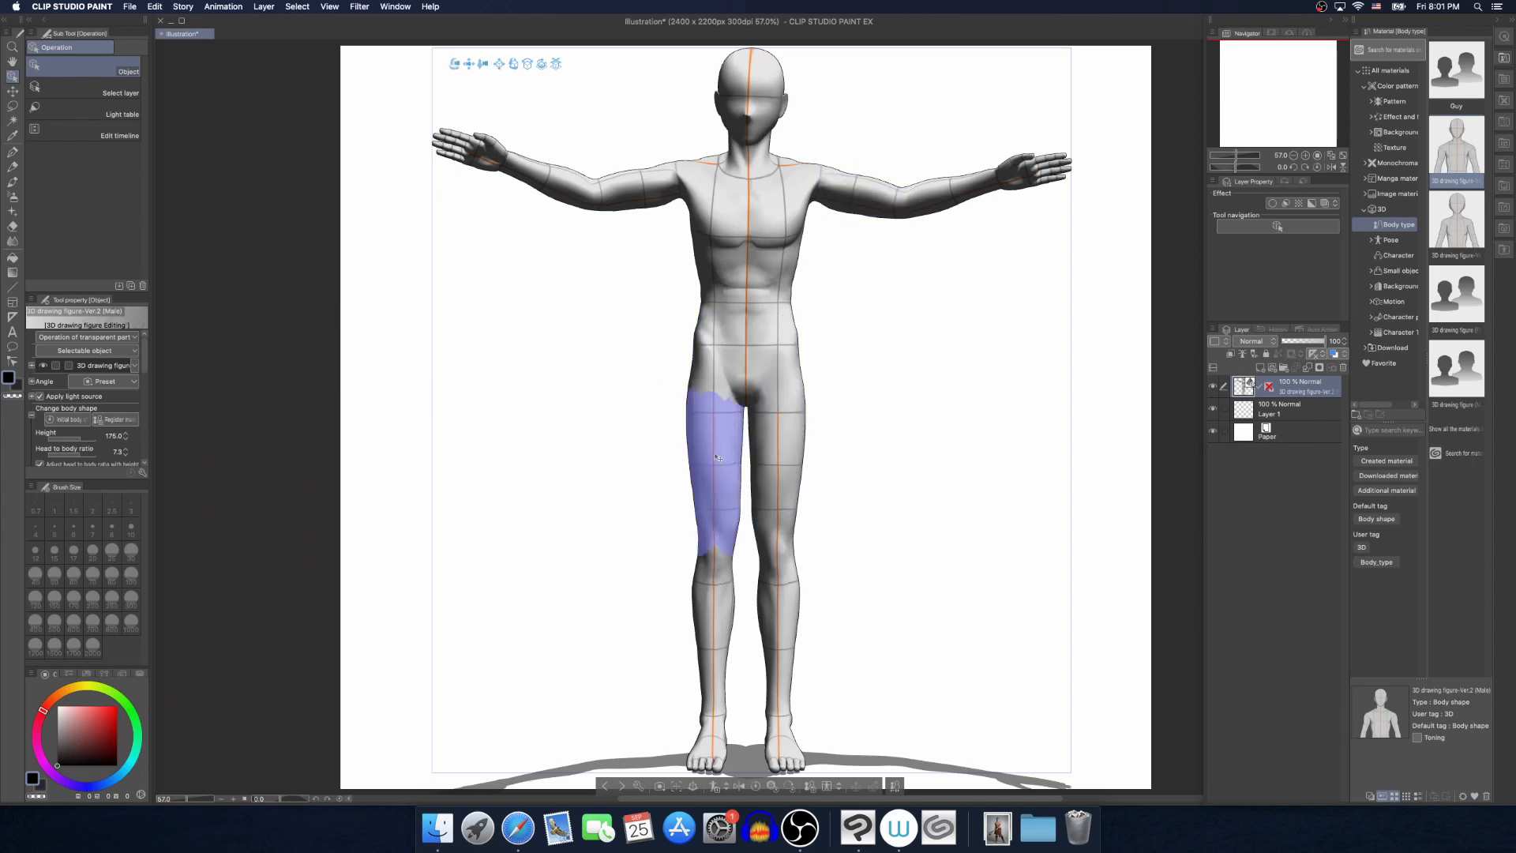
Try rotating the figure's right thigh at the hip, and undo both that rotation and the Split Jump pose
click(720, 427)
click(720, 428)
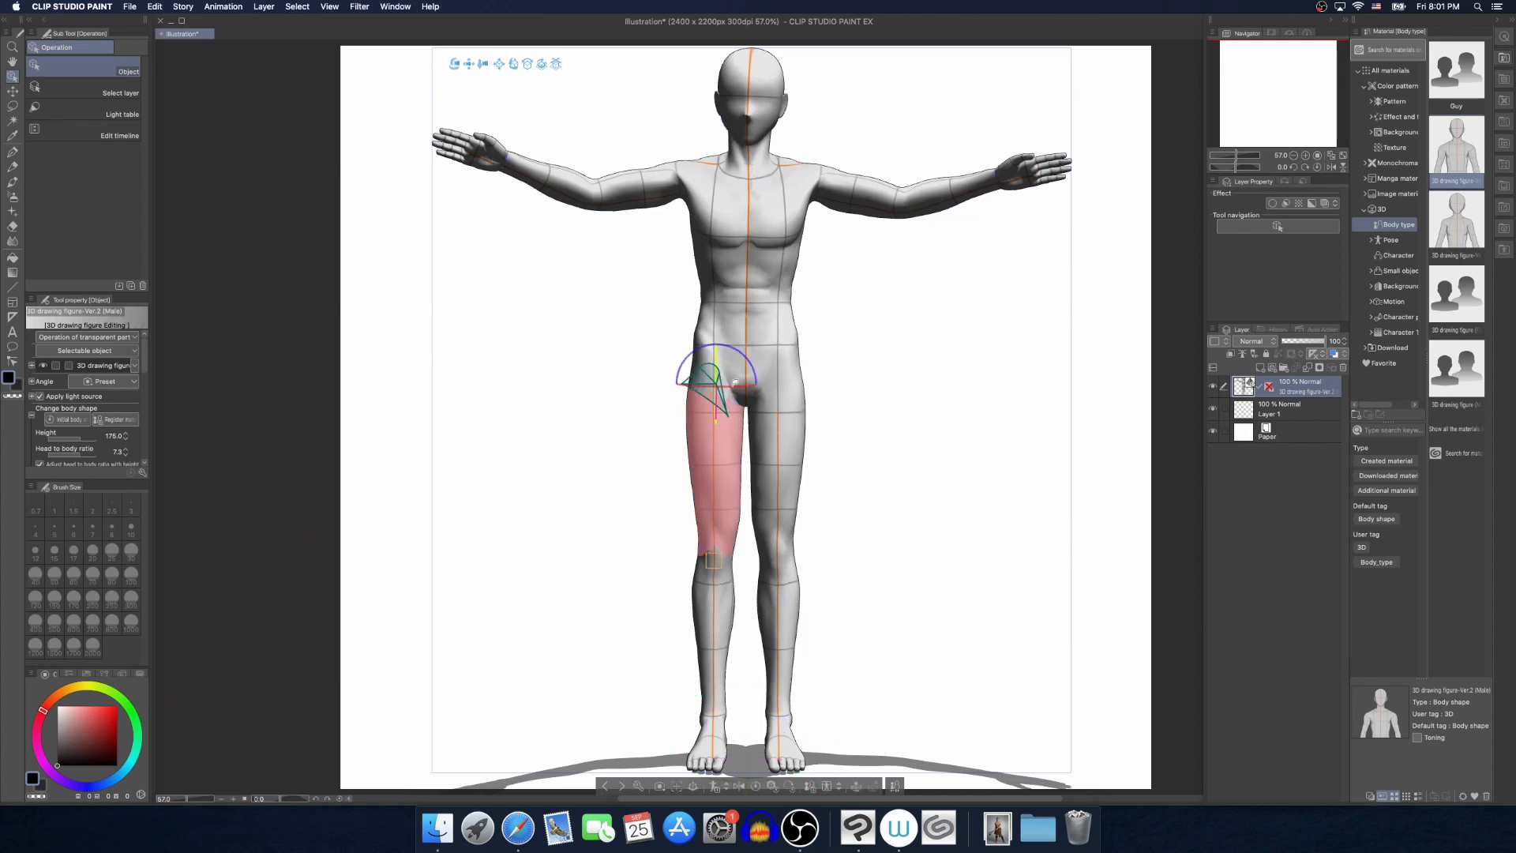
drag(748, 370, 787, 417)
key(super+z)
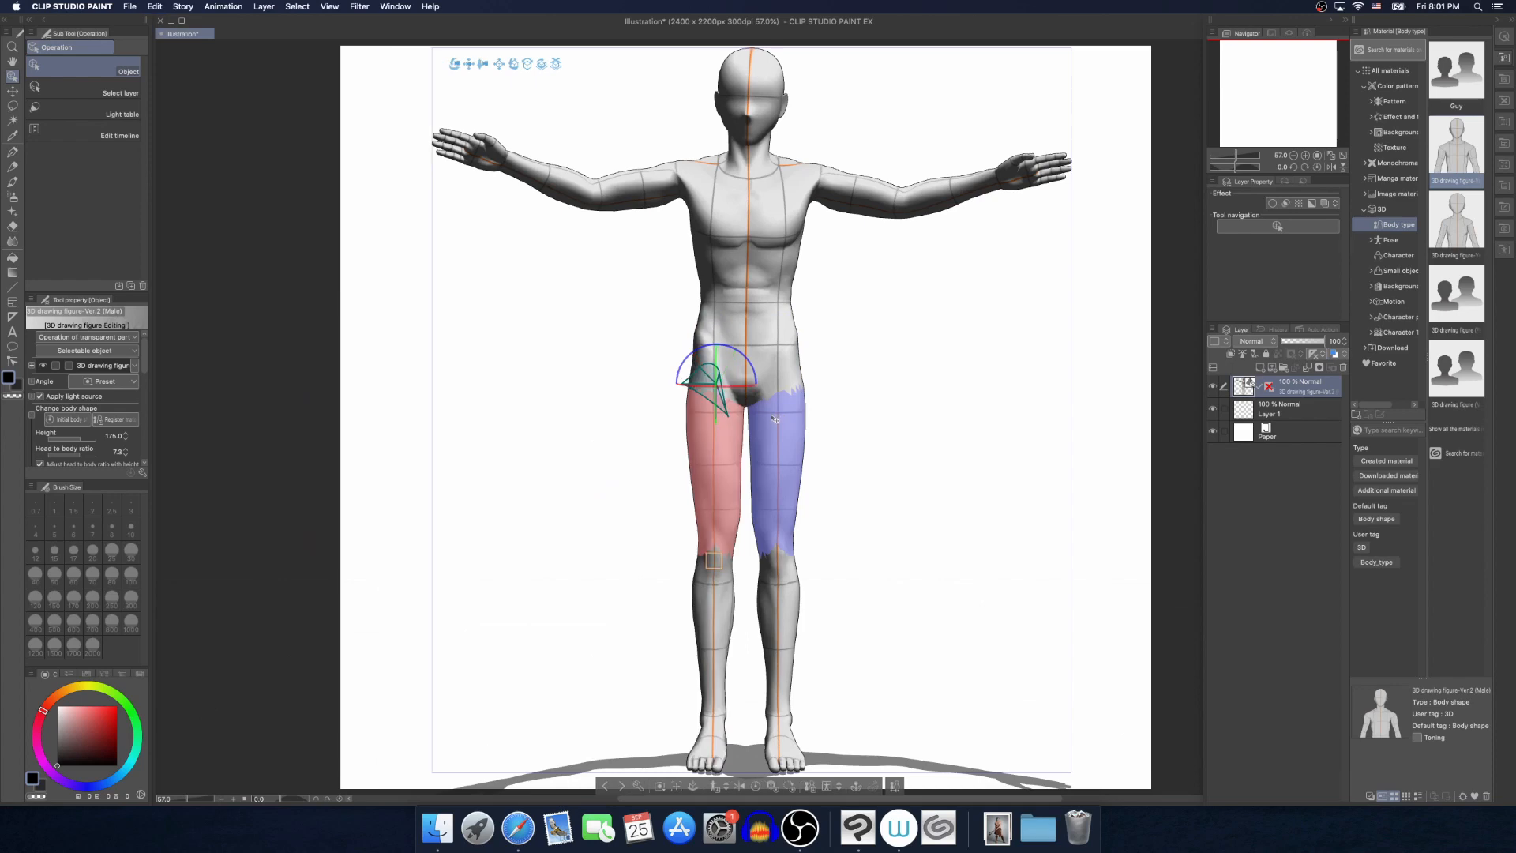
key(super+z)
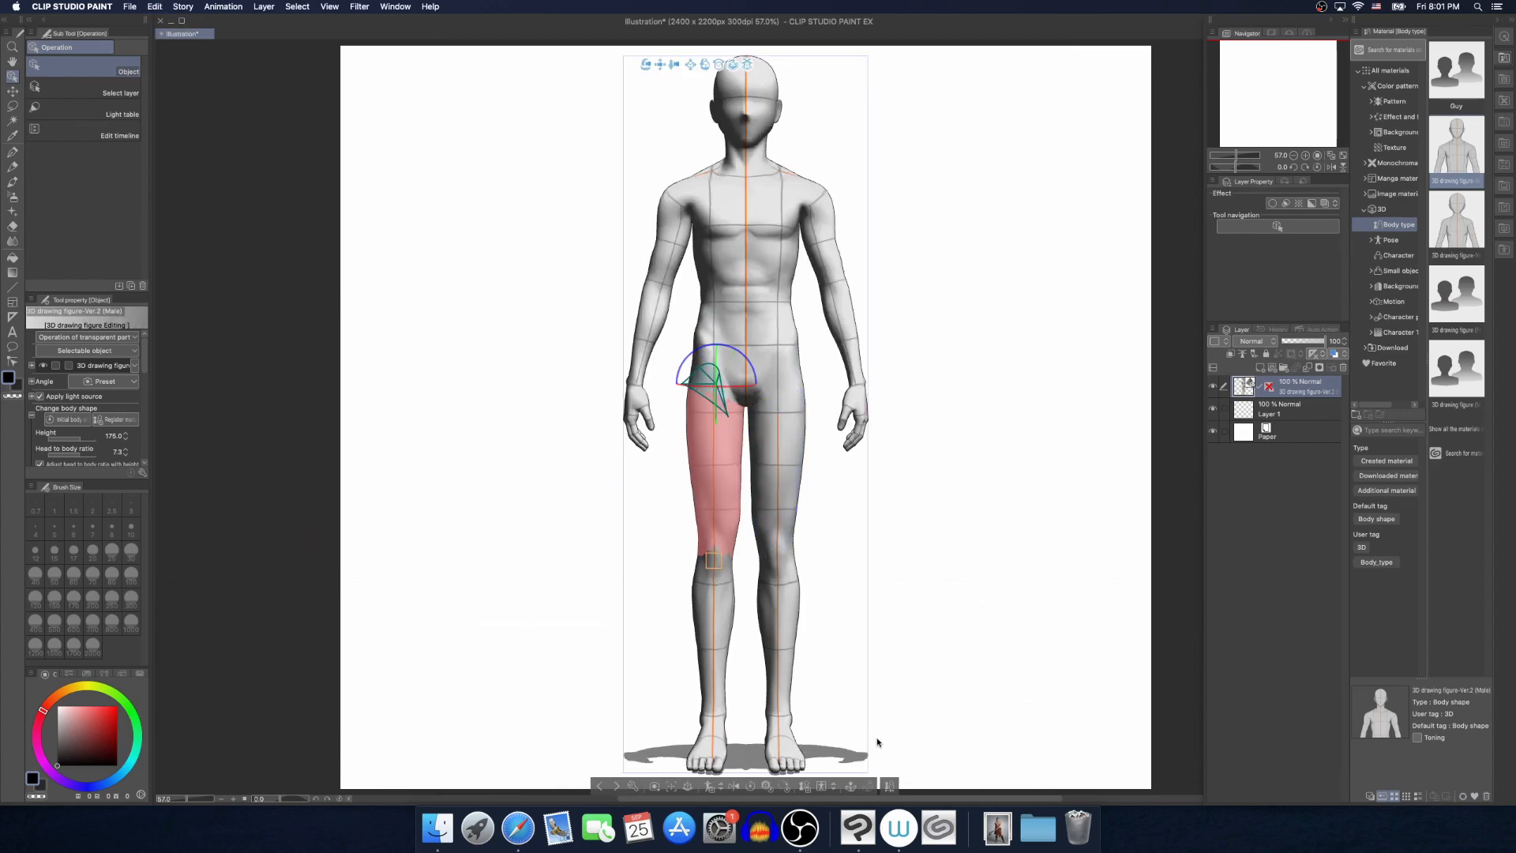
Pose the figure from the Axe image with Pose Scanner and inspect the scanned pose from several angles
click(821, 787)
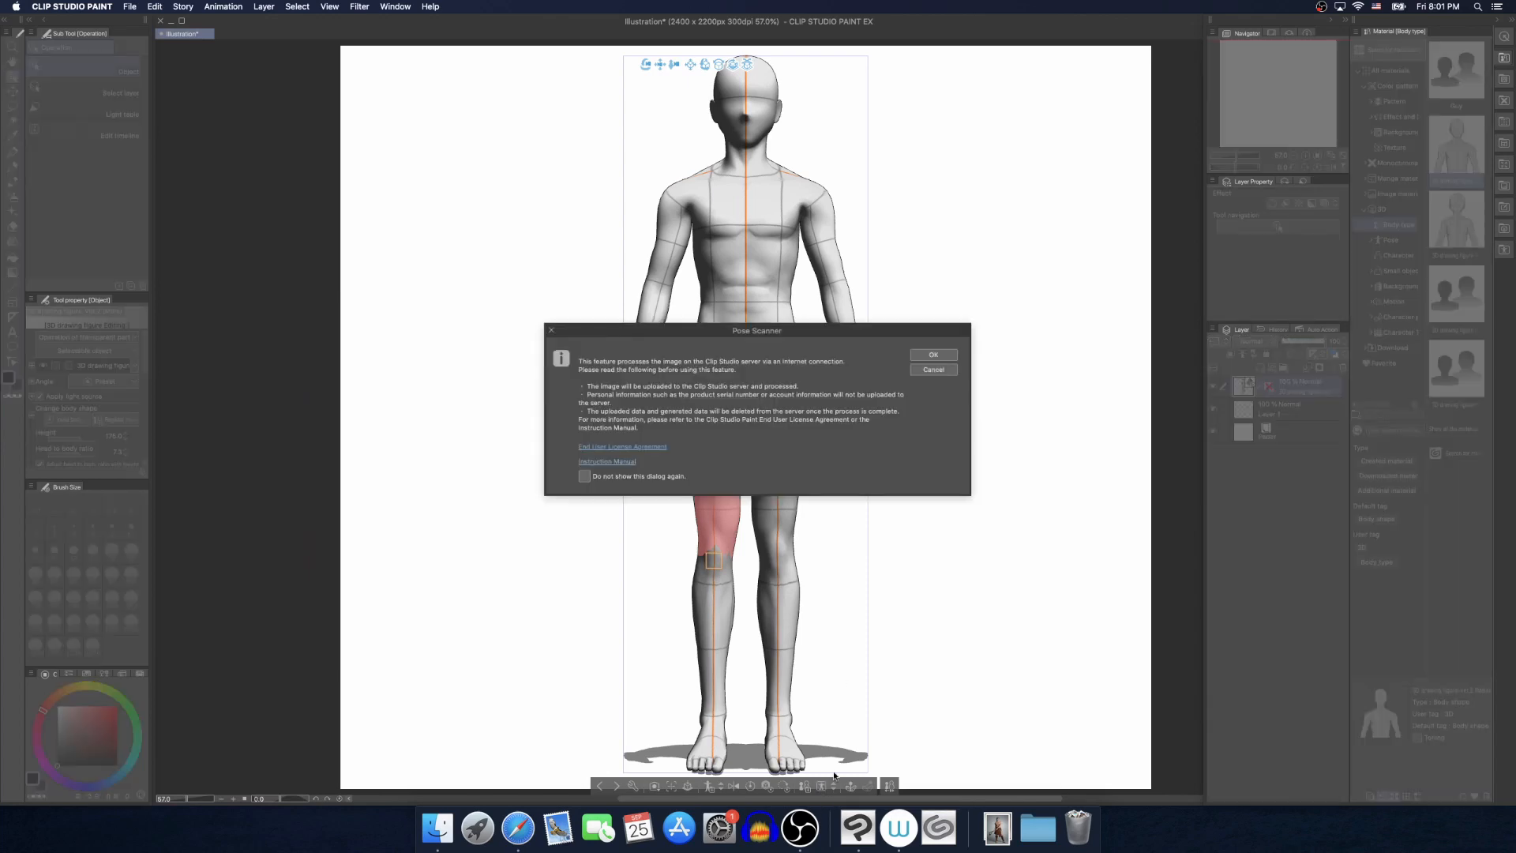
click(935, 357)
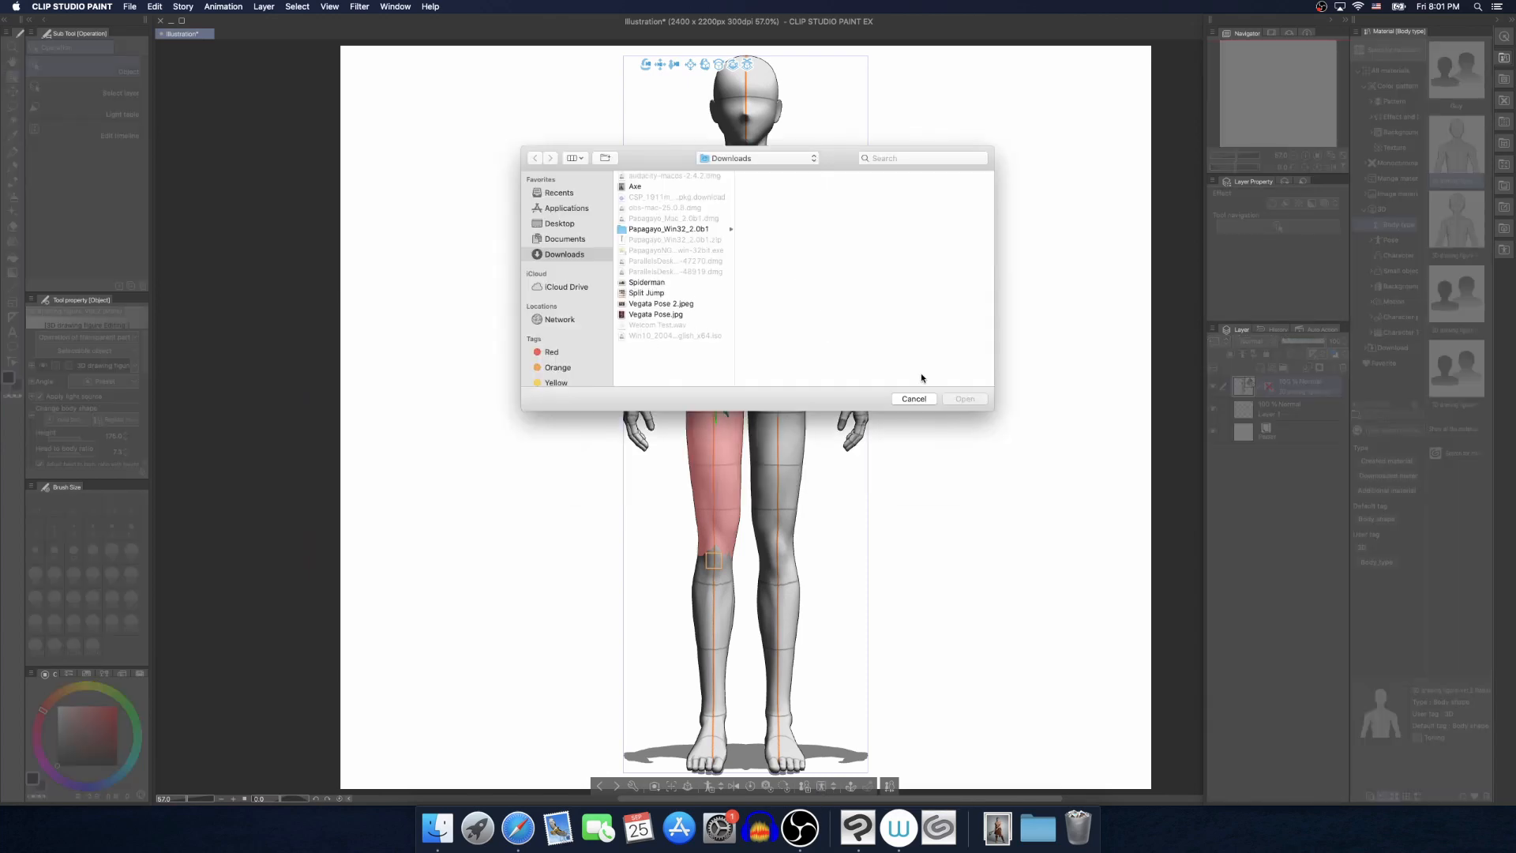
double_click(635, 186)
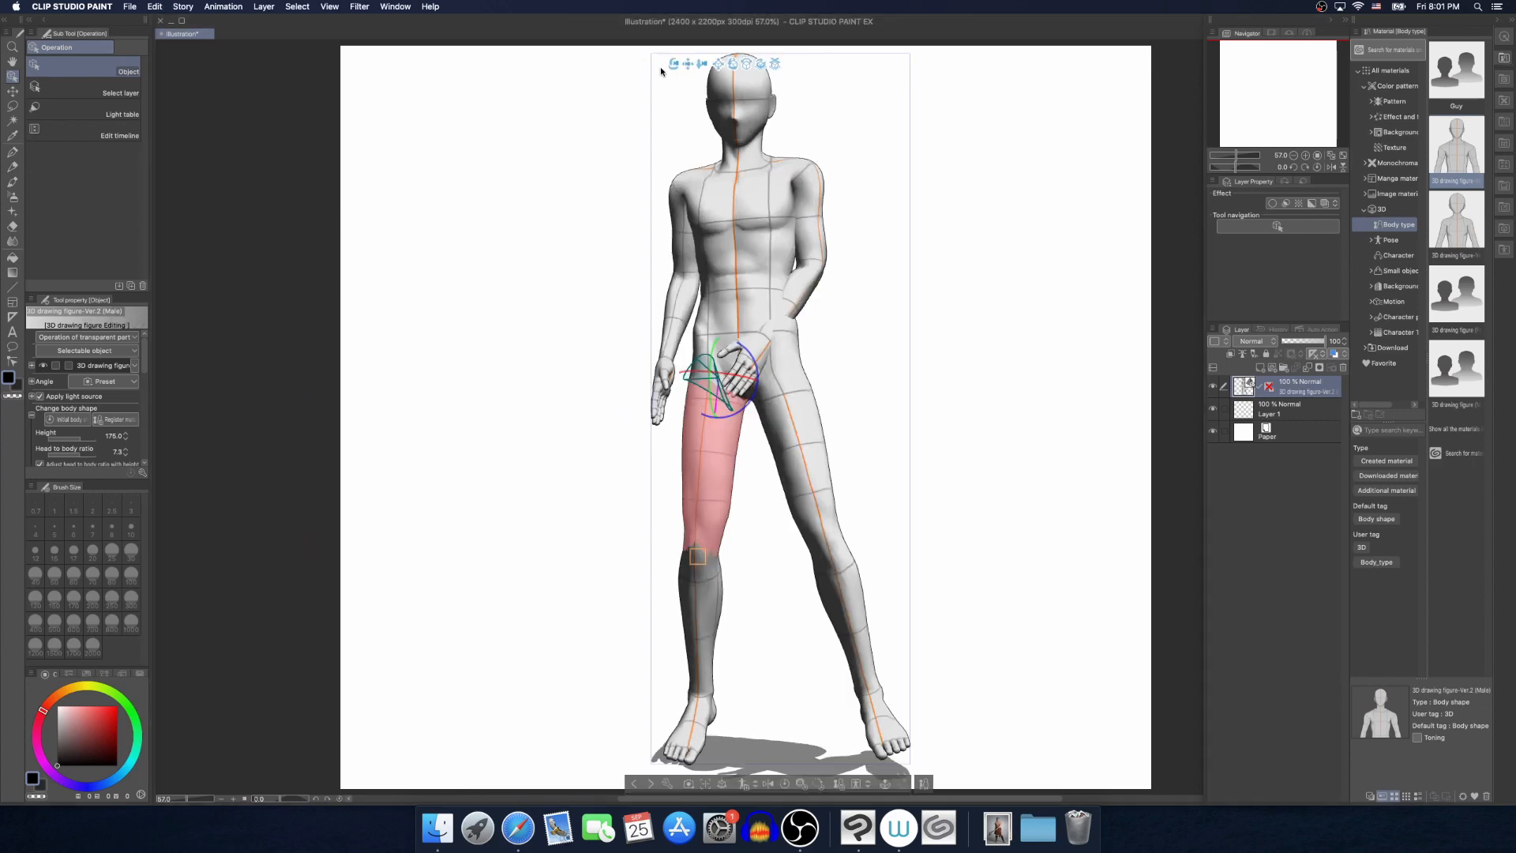
drag(699, 77, 804, 94)
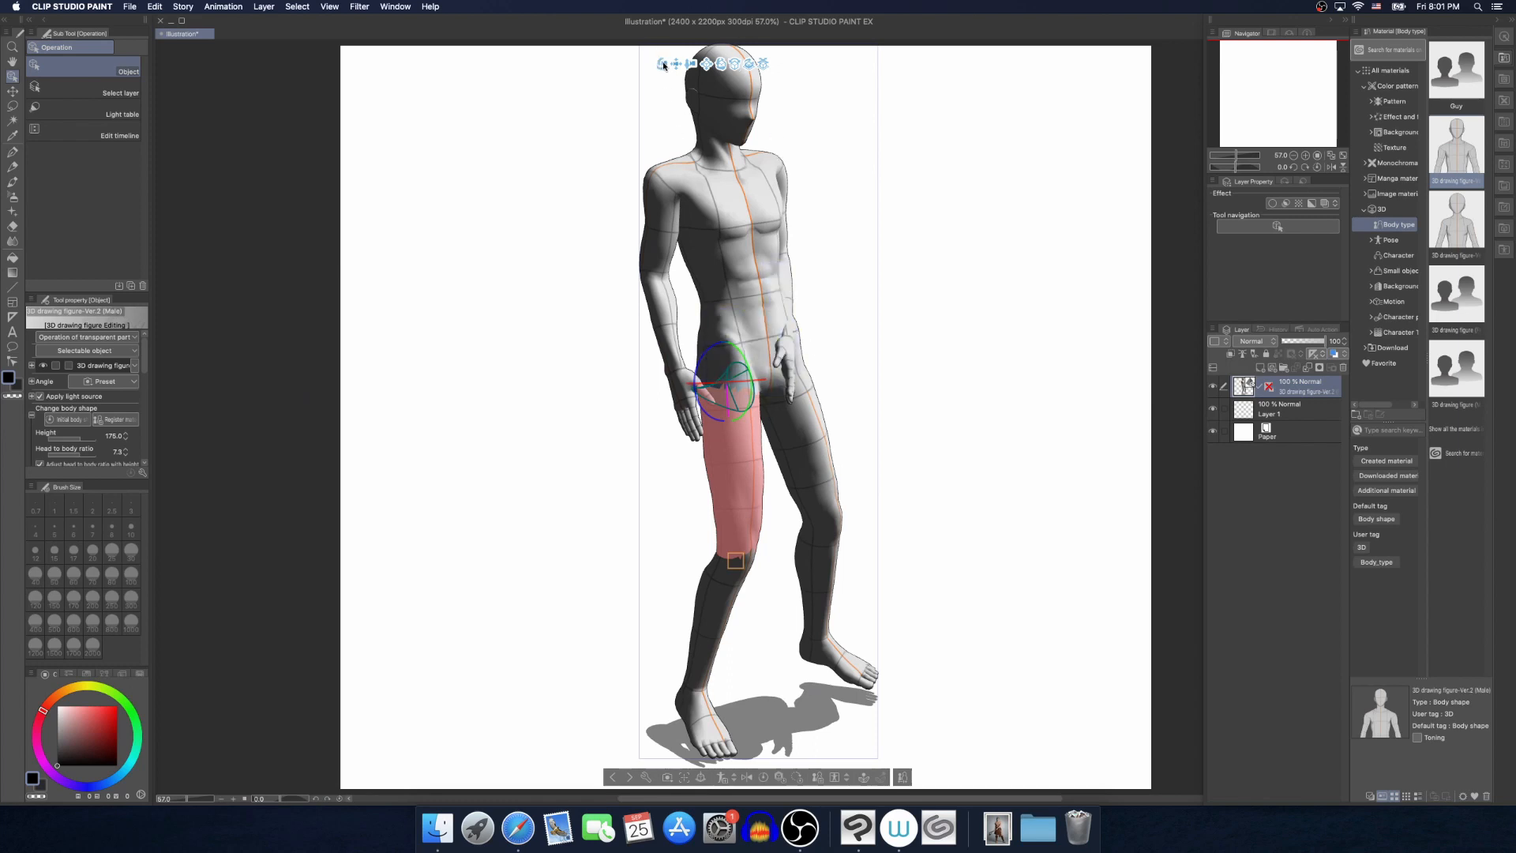
drag(663, 64, 642, 71)
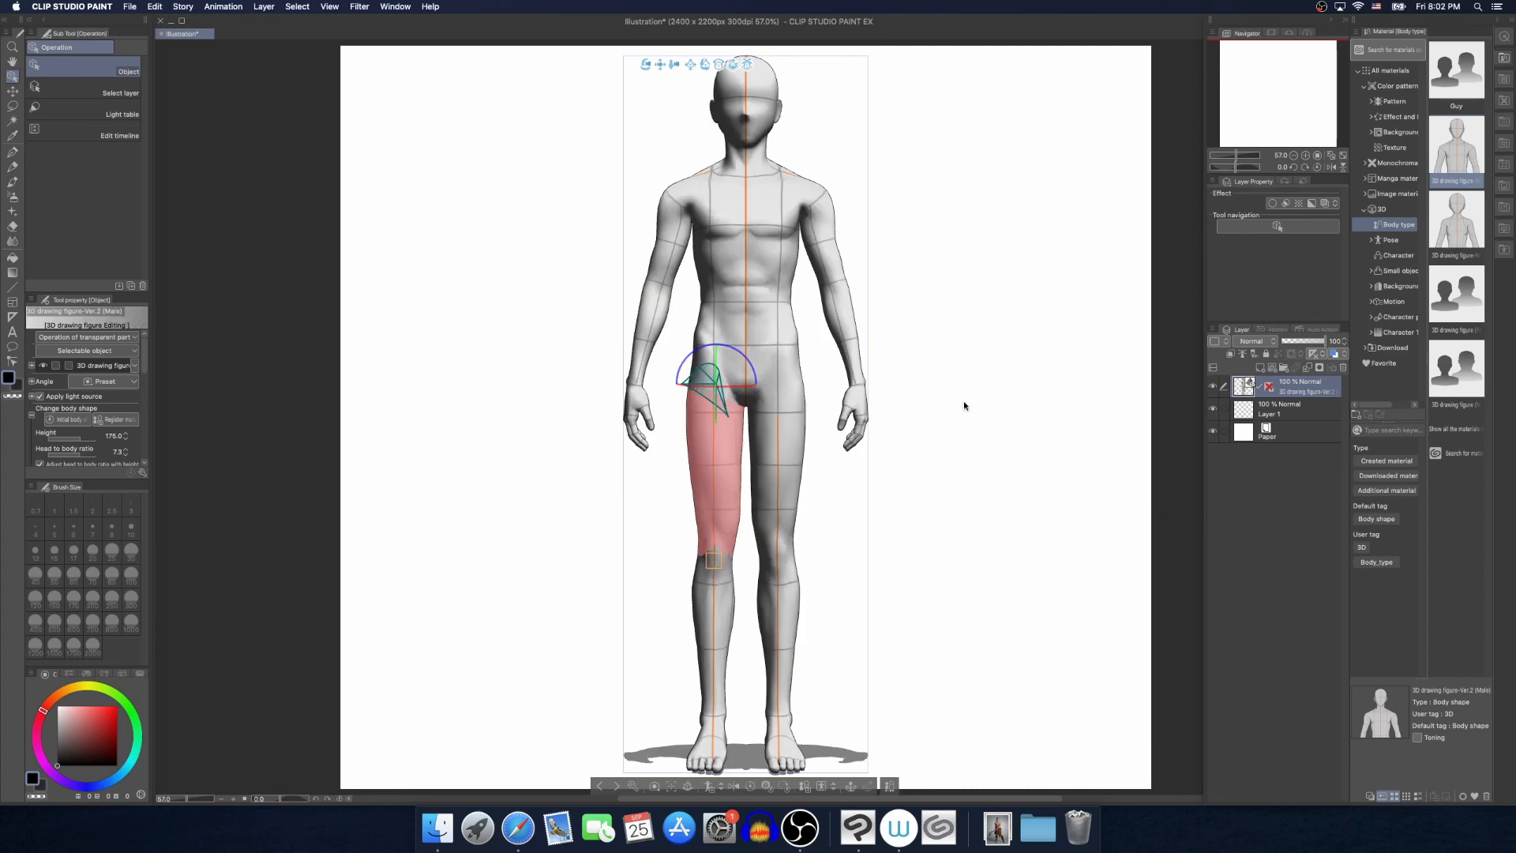